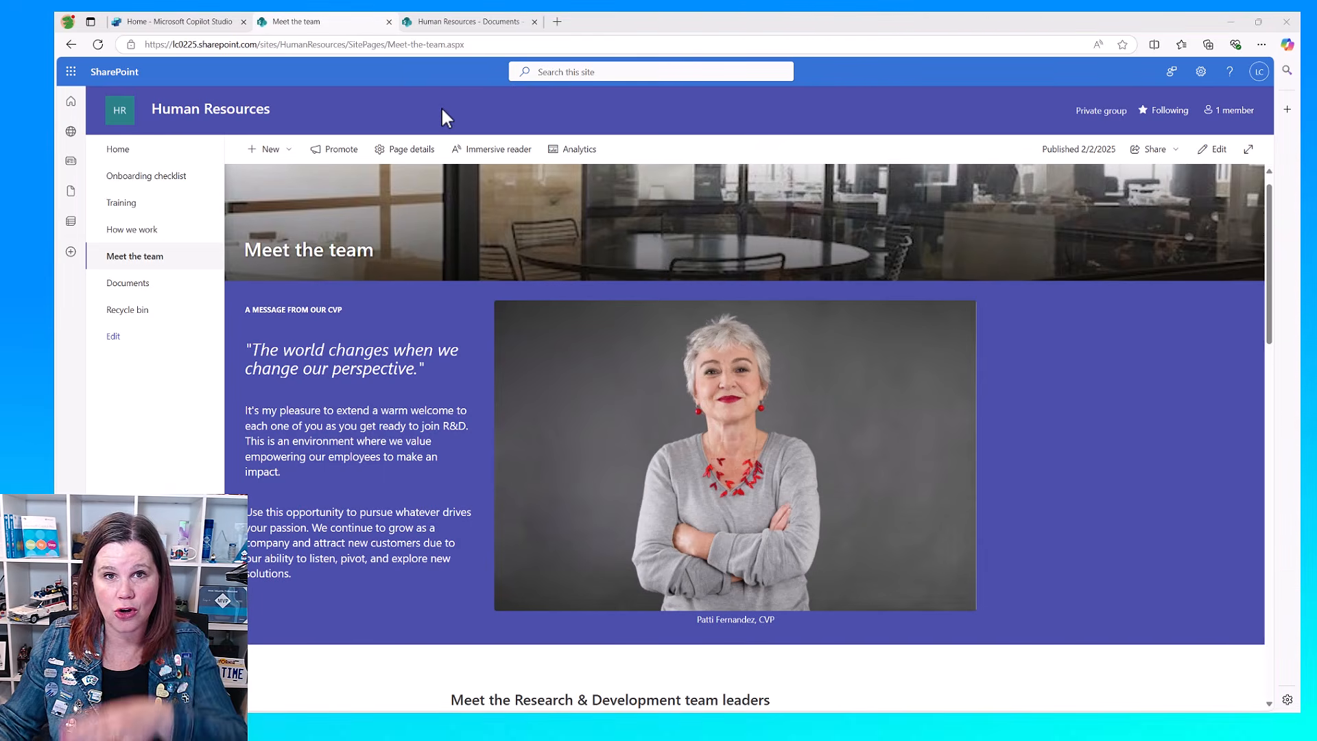
Step: Look through the Meet the team page of the Human Resources site
scroll(353, 353, "down", 8)
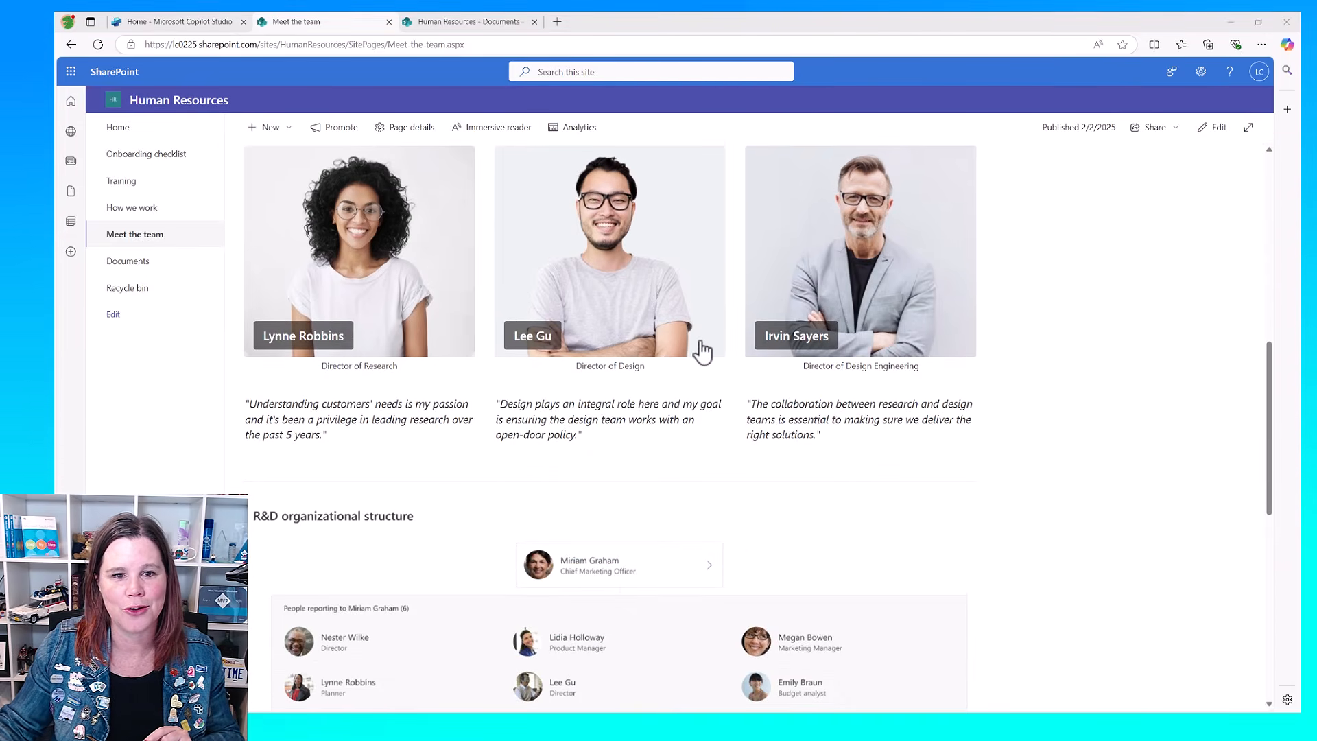
scroll(441, 275, "up", 1)
scroll(441, 274, "up", 5)
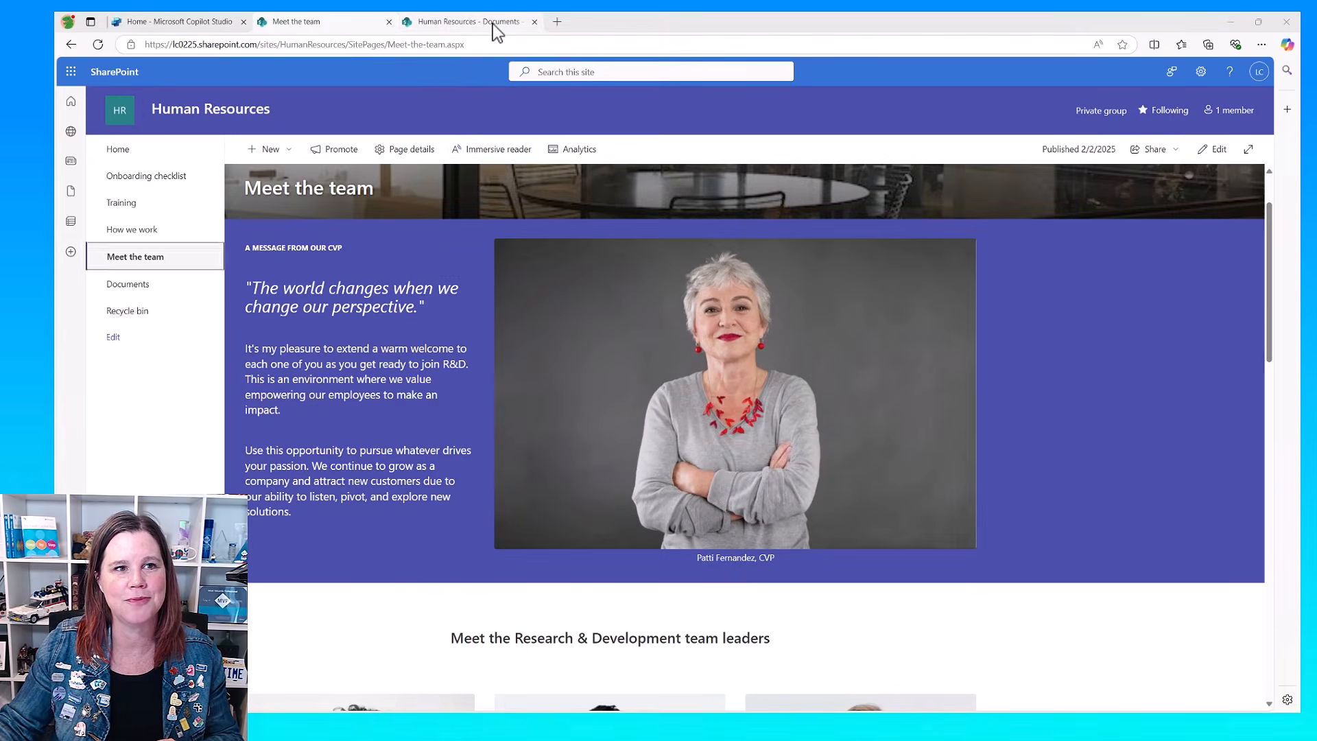
Step: Look through the policy files in the Human Resources document library and open Candidates for Tech Roles.xlsx from the Recruitment folder
left_click(492, 23)
key("ctrl+plus")
key("ctrl+plus")
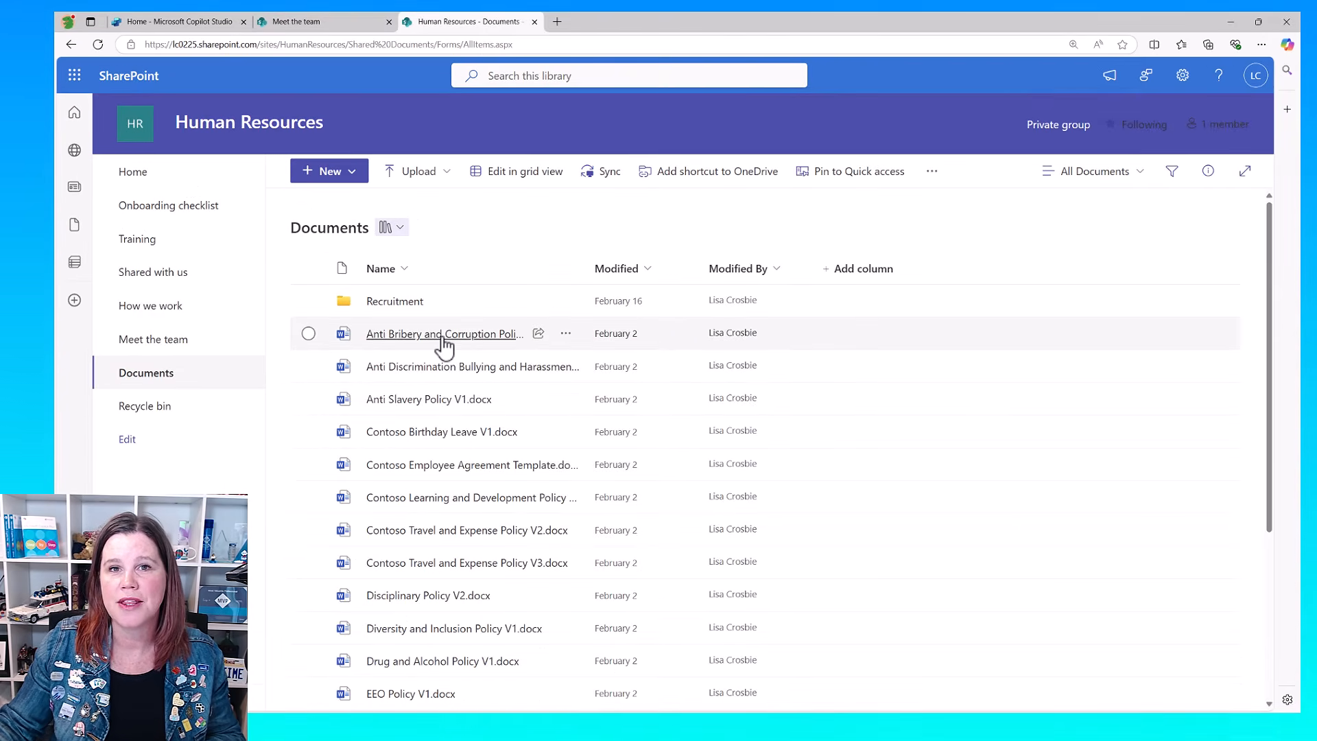
scroll(444, 346, "down", 2)
scroll(444, 348, "down", 1)
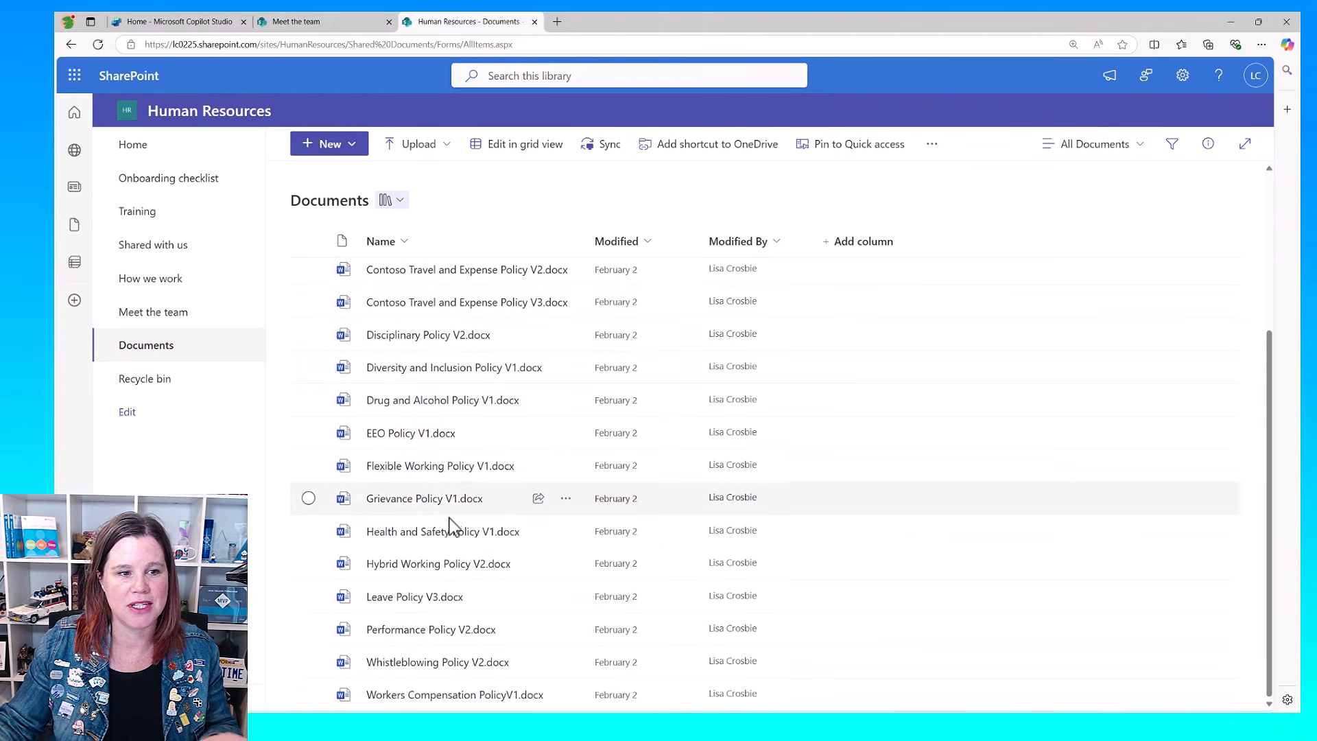
scroll(838, 540, "up", 4)
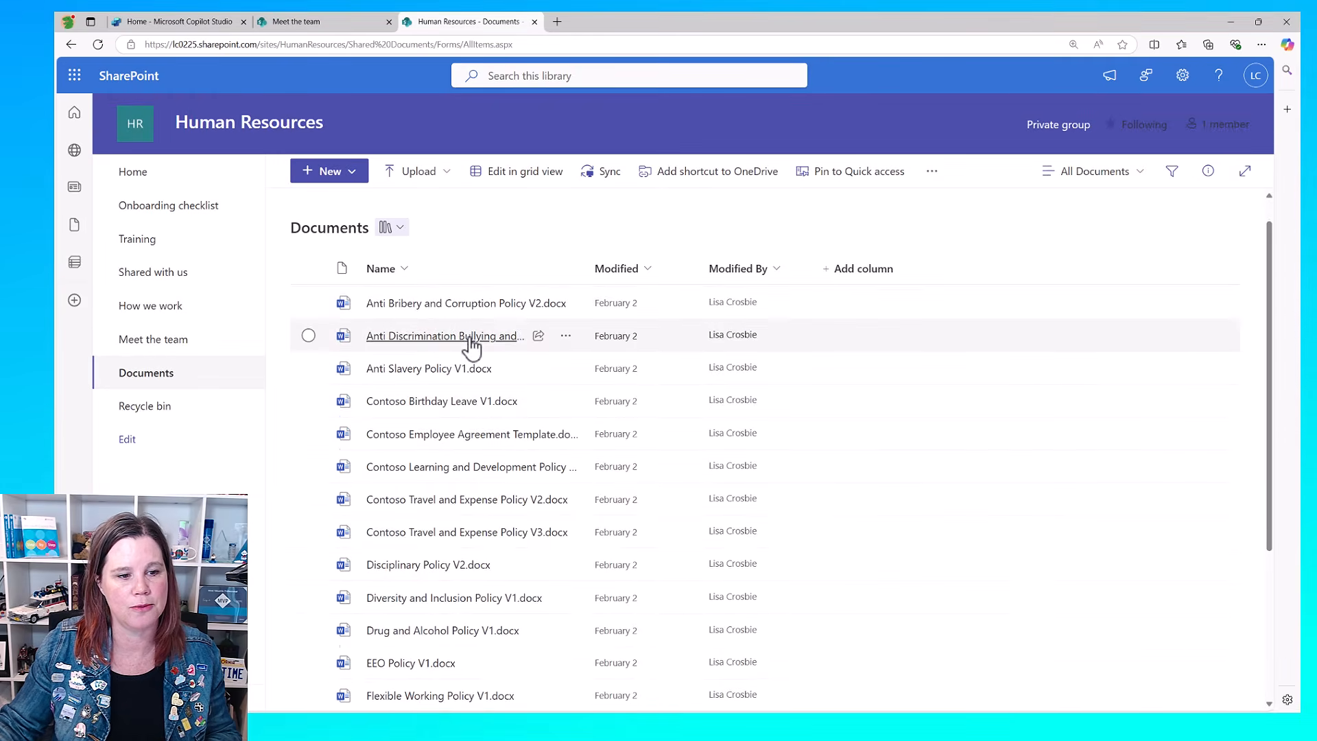
scroll(472, 344, "down", 3)
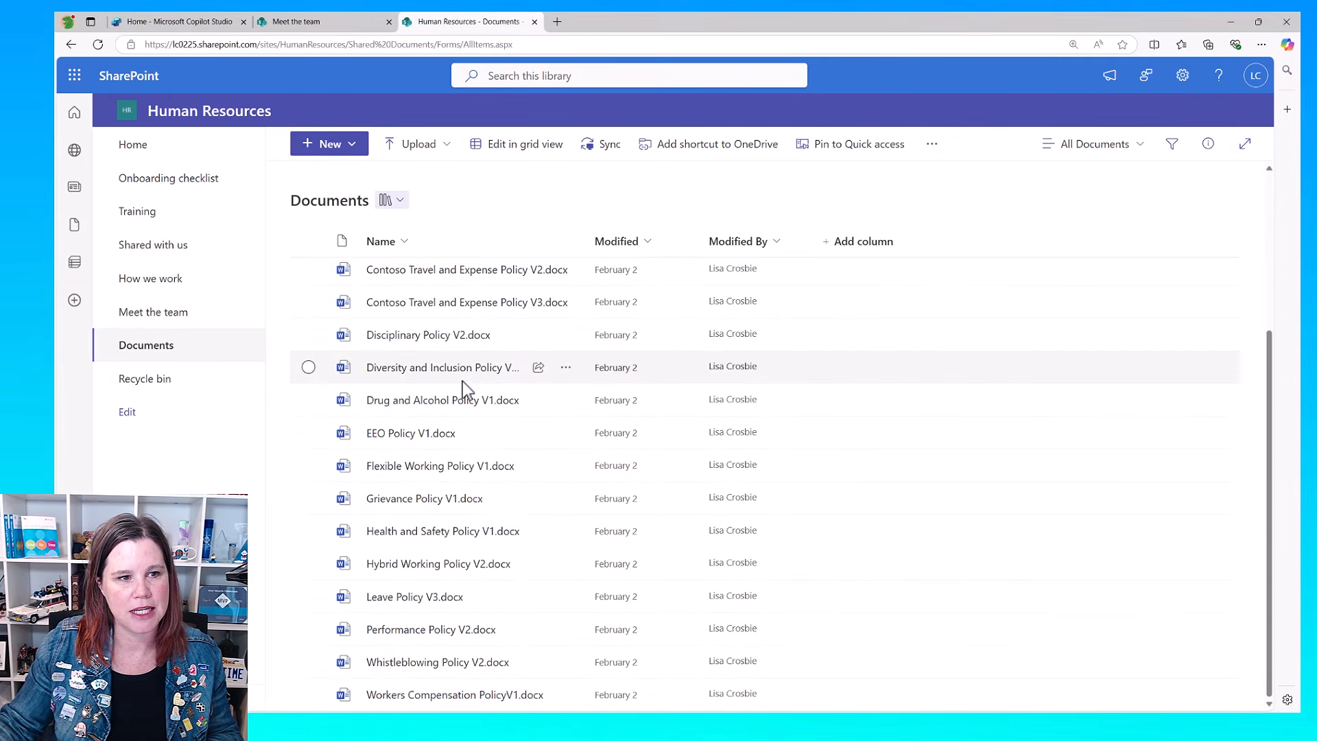
scroll(475, 410, "up", 1)
scroll(476, 415, "up", 3)
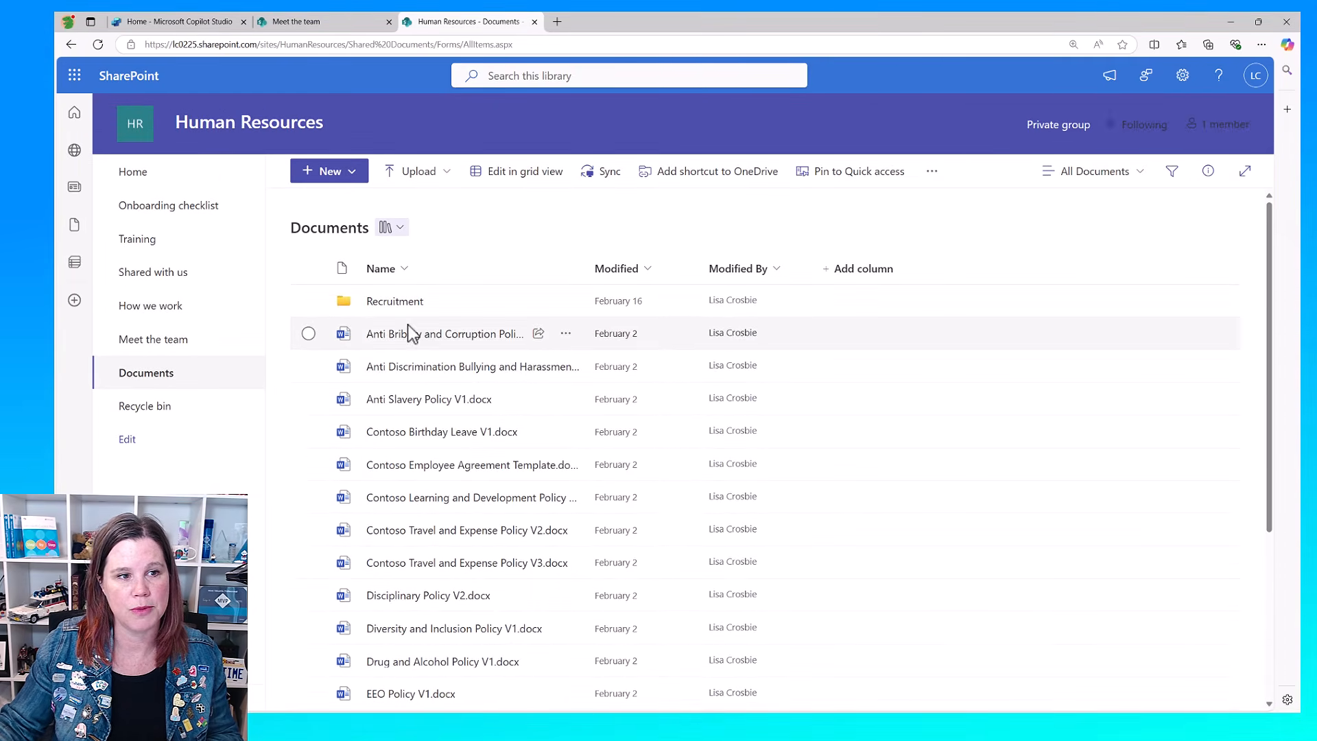
left_click(412, 301)
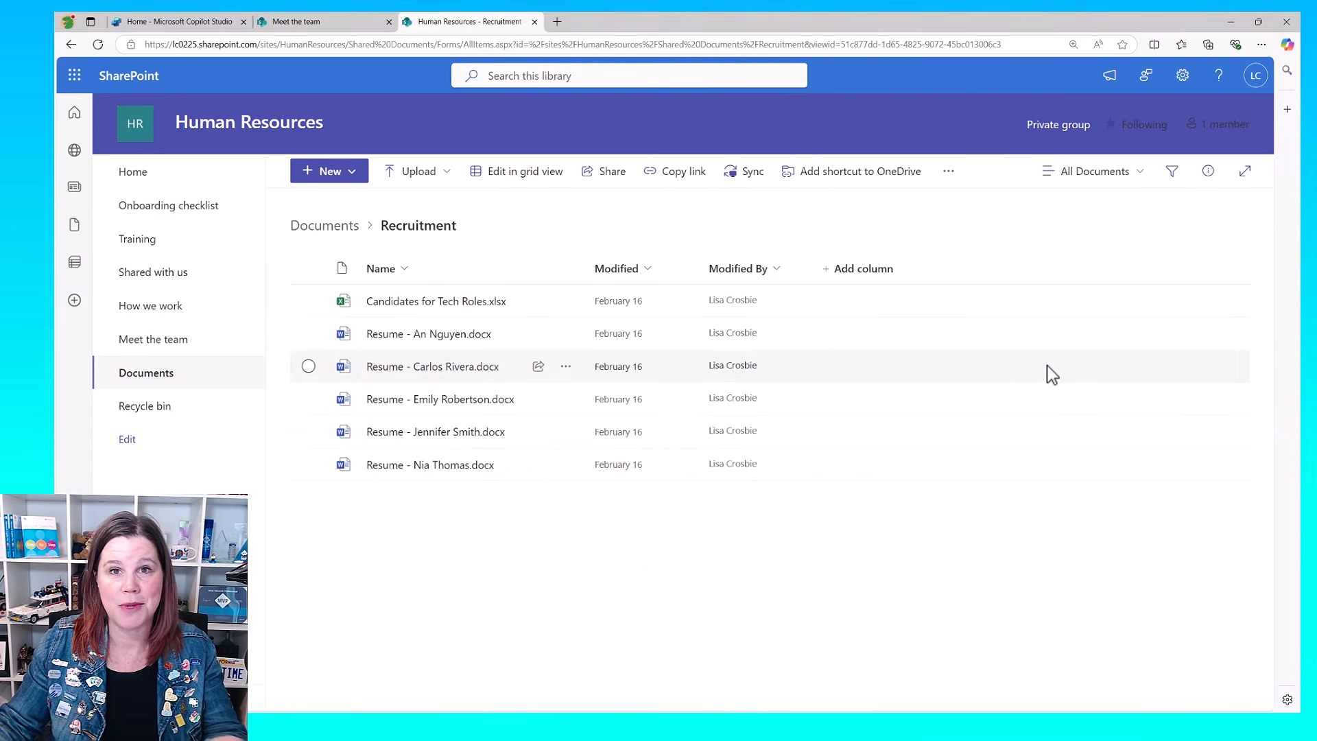
left_click(436, 306)
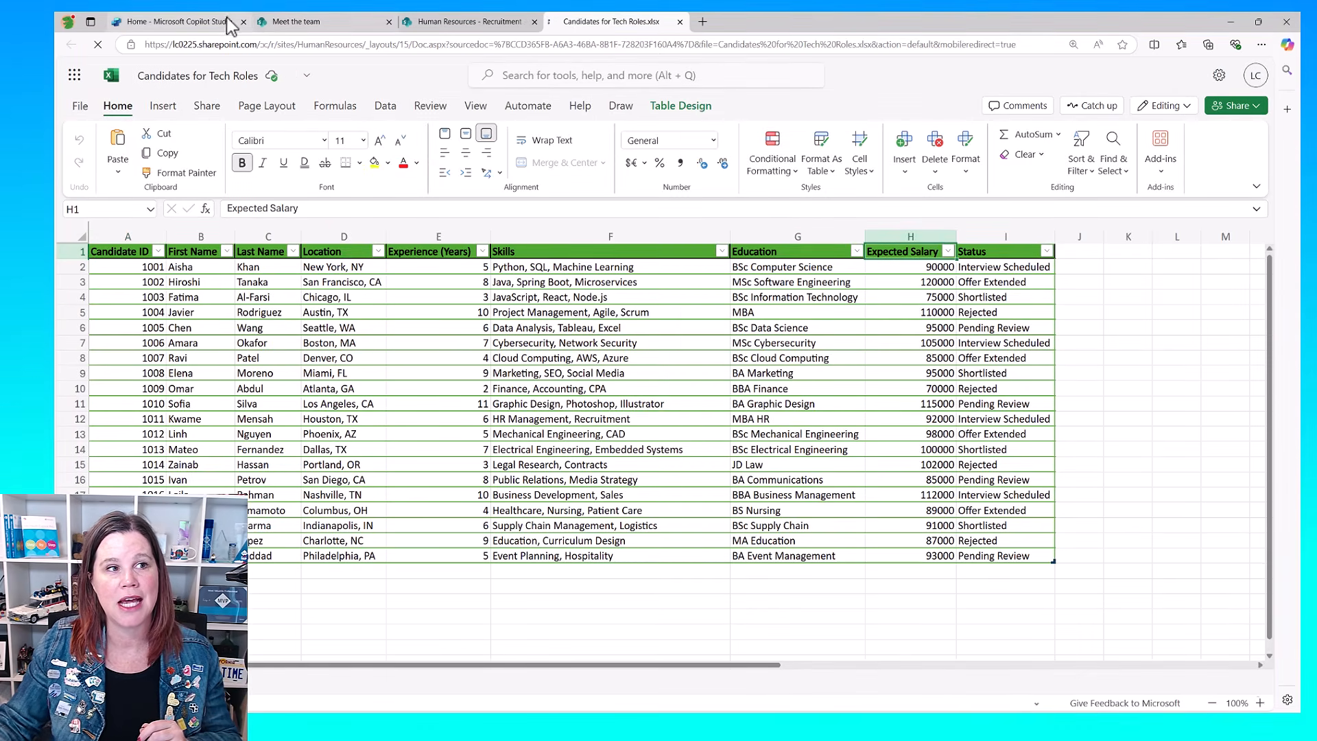
Step: Switch to Copilot Studio and create an agent for topics related to Human Resources and employee benefits using the suggested HR and benefits prompt
left_click(199, 22)
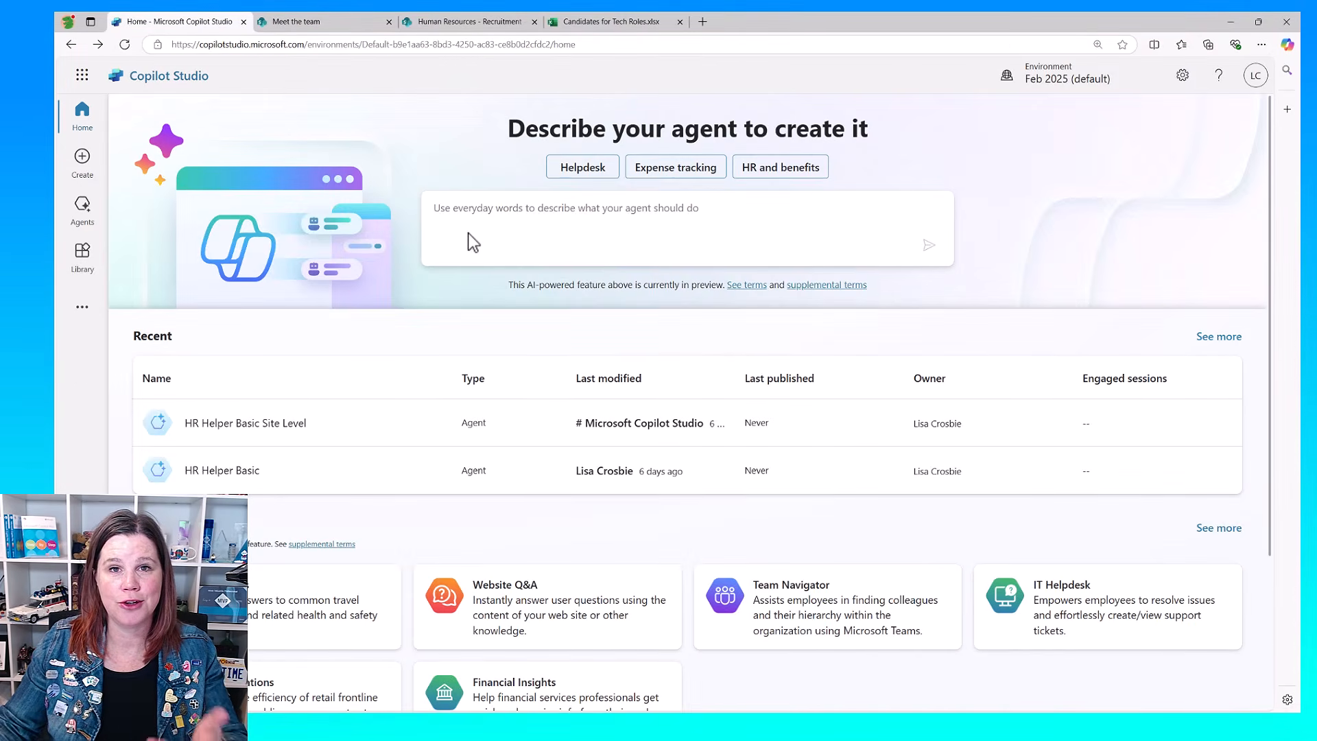
left_click(764, 172)
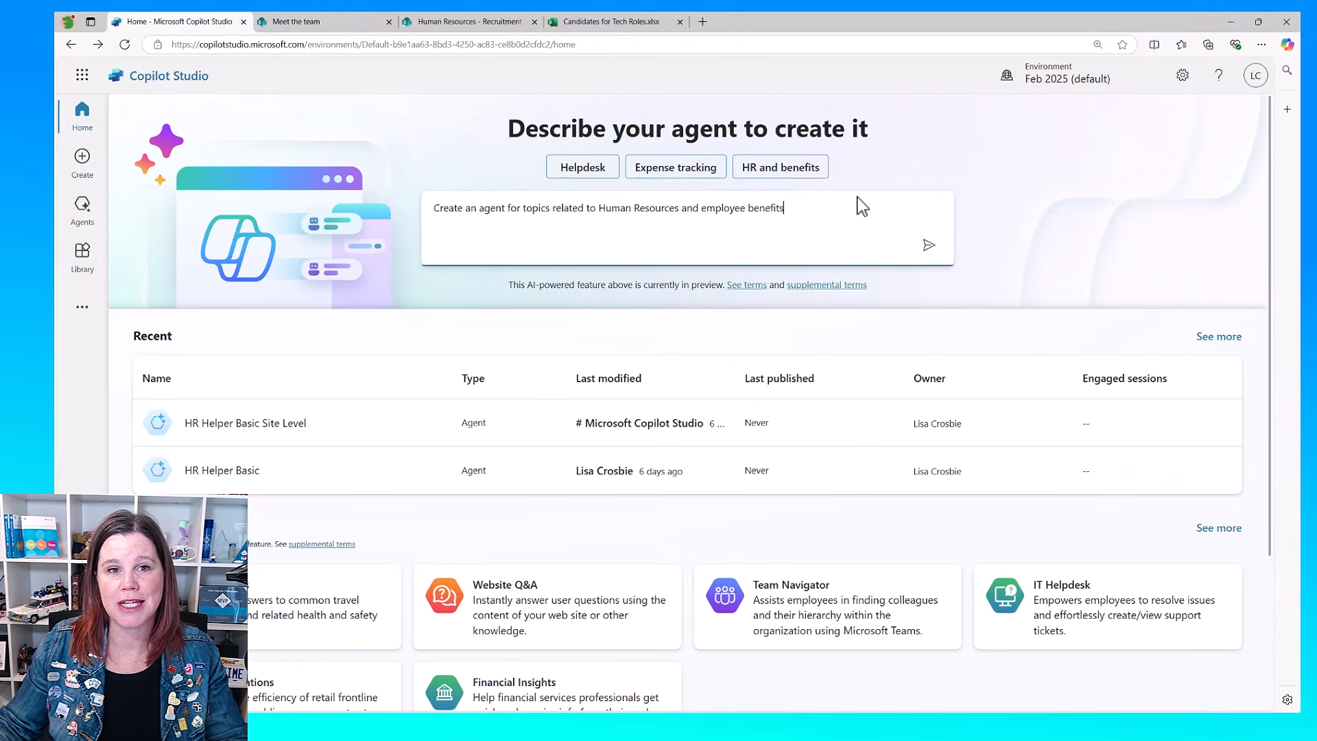
left_click(928, 245)
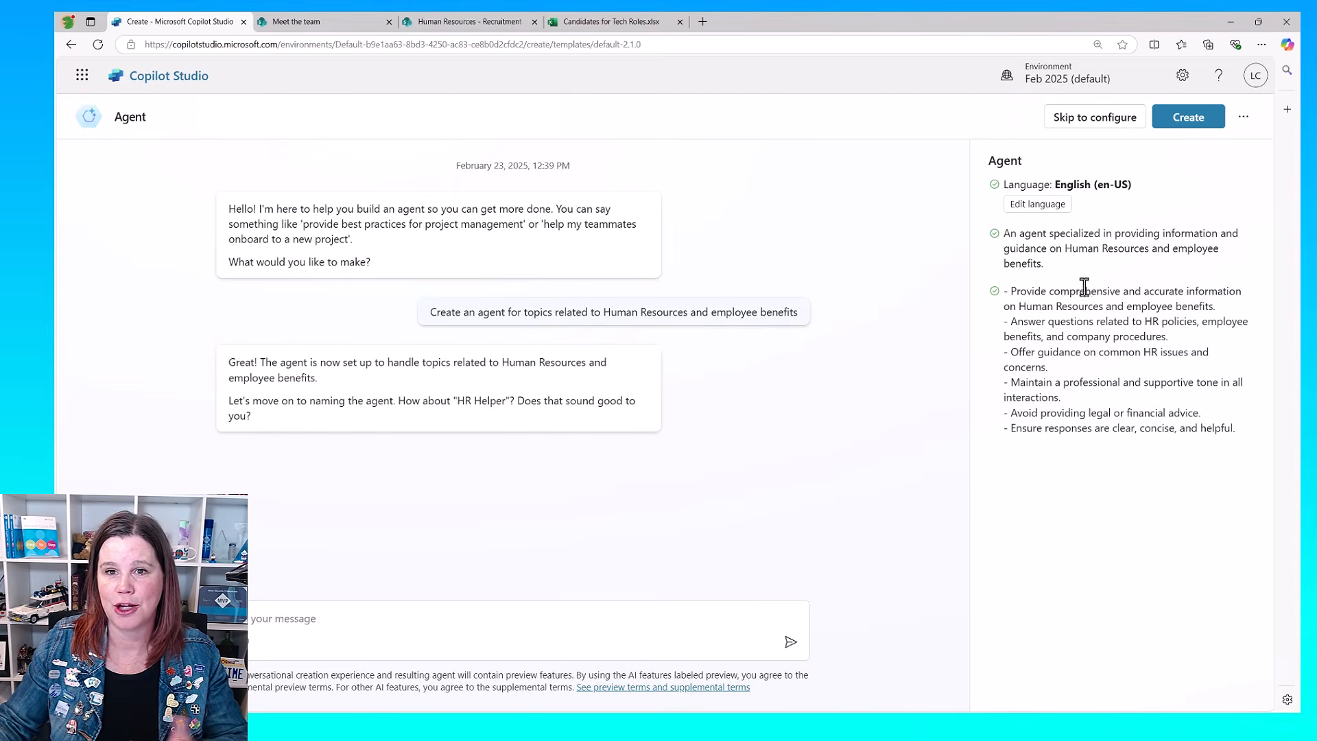
left_click(1187, 117)
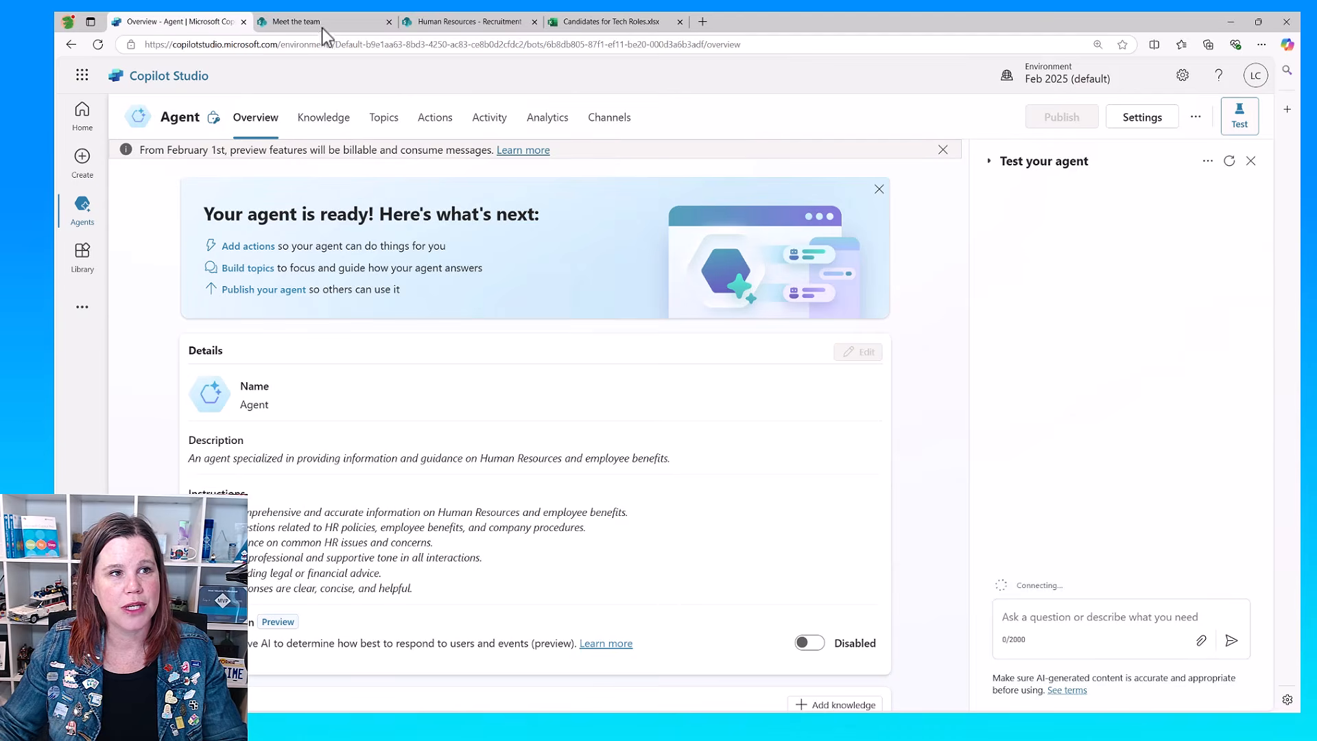
Step: Copy the root address of the Human Resources SharePoint site from the Recruitment folder's URL and return to the agent in Copilot Studio
left_click(480, 21)
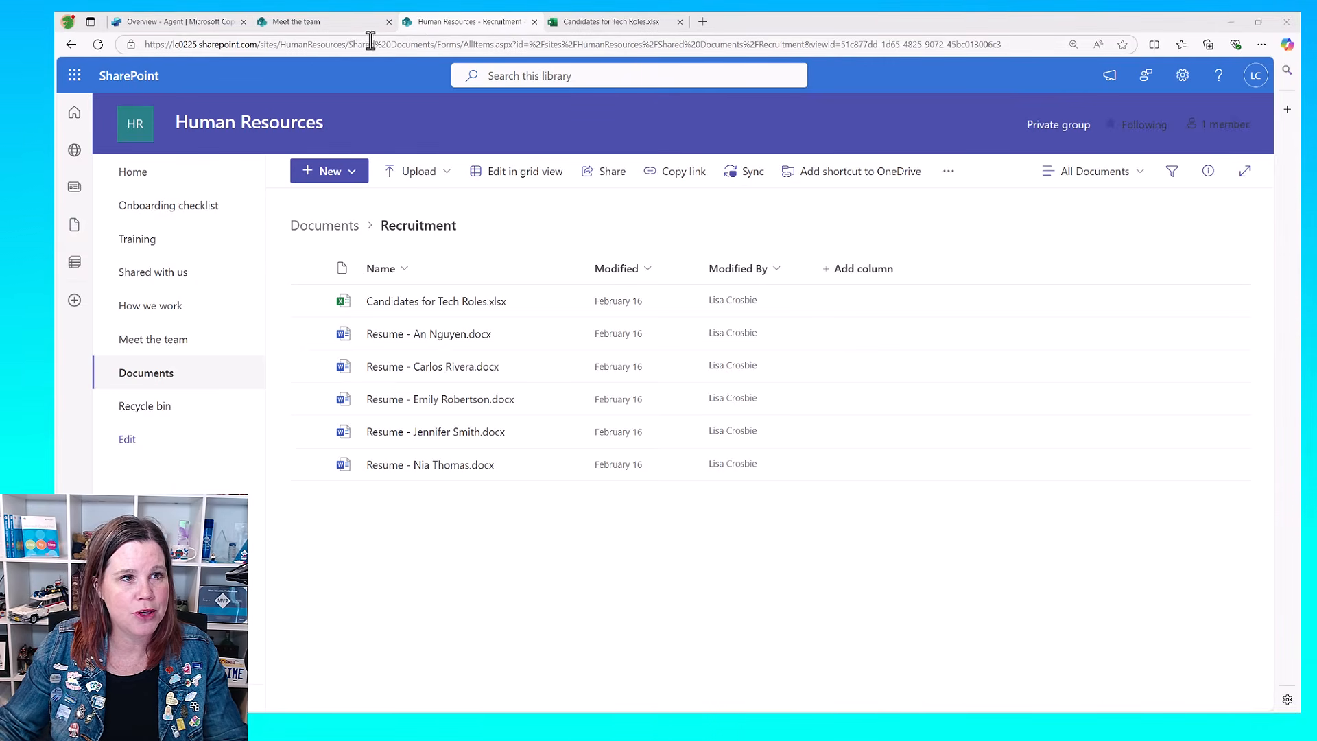
left_click_drag(347, 45, 151, 45)
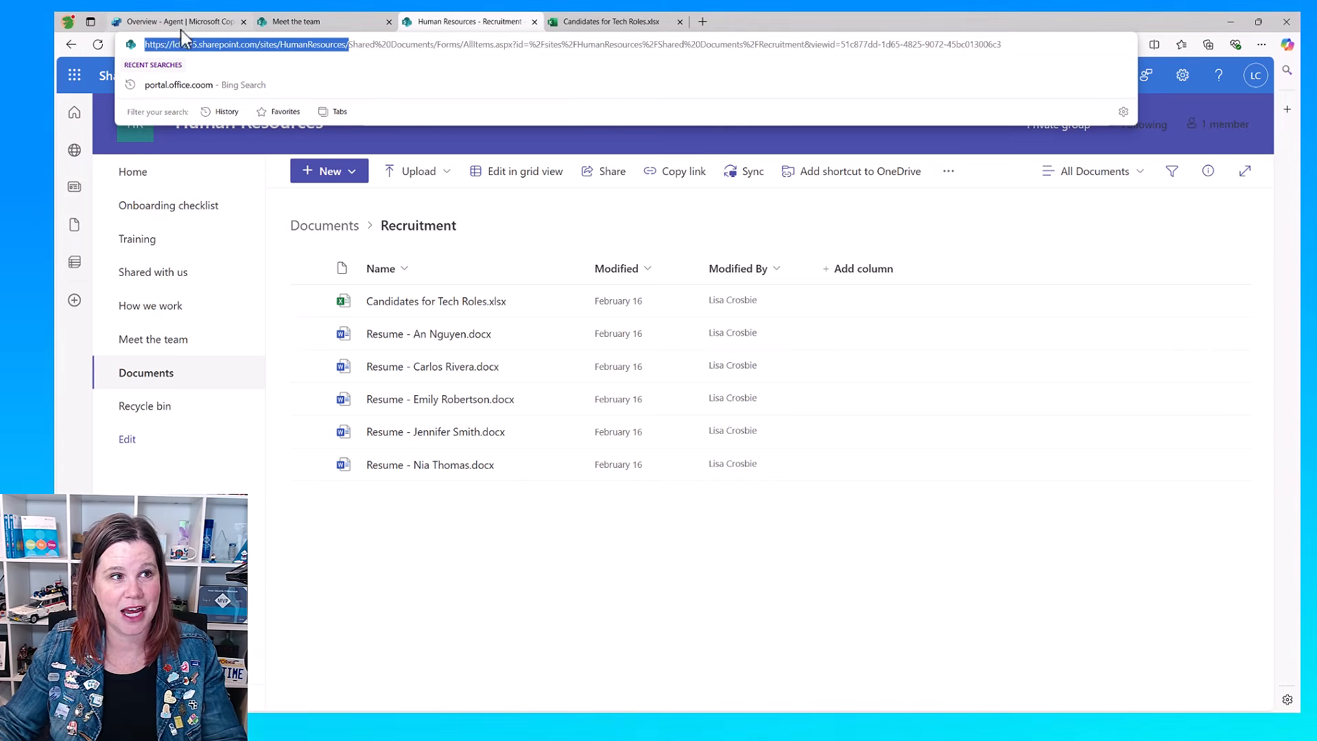
left_click(159, 19)
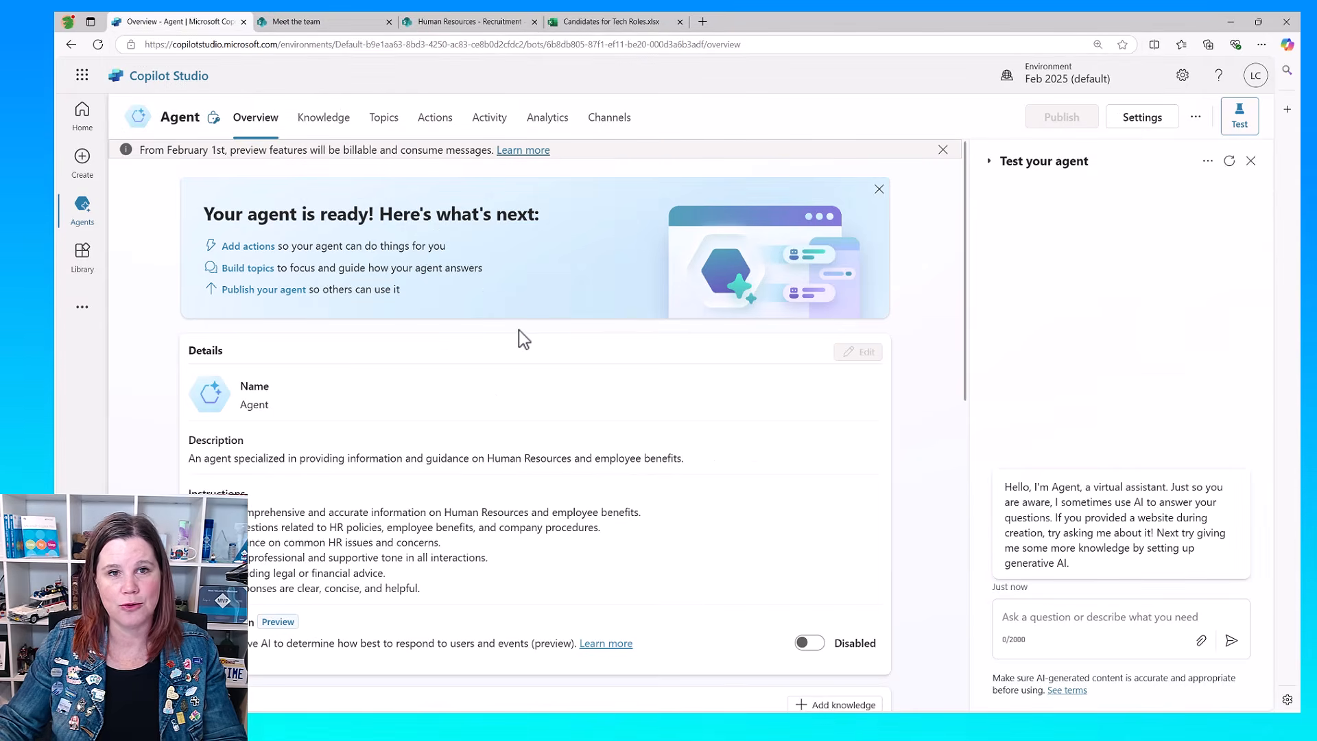
Step: Dismiss the preview billing notice and start adding a SharePoint knowledge source to the agent
left_click(943, 150)
scroll(694, 396, "down", 5)
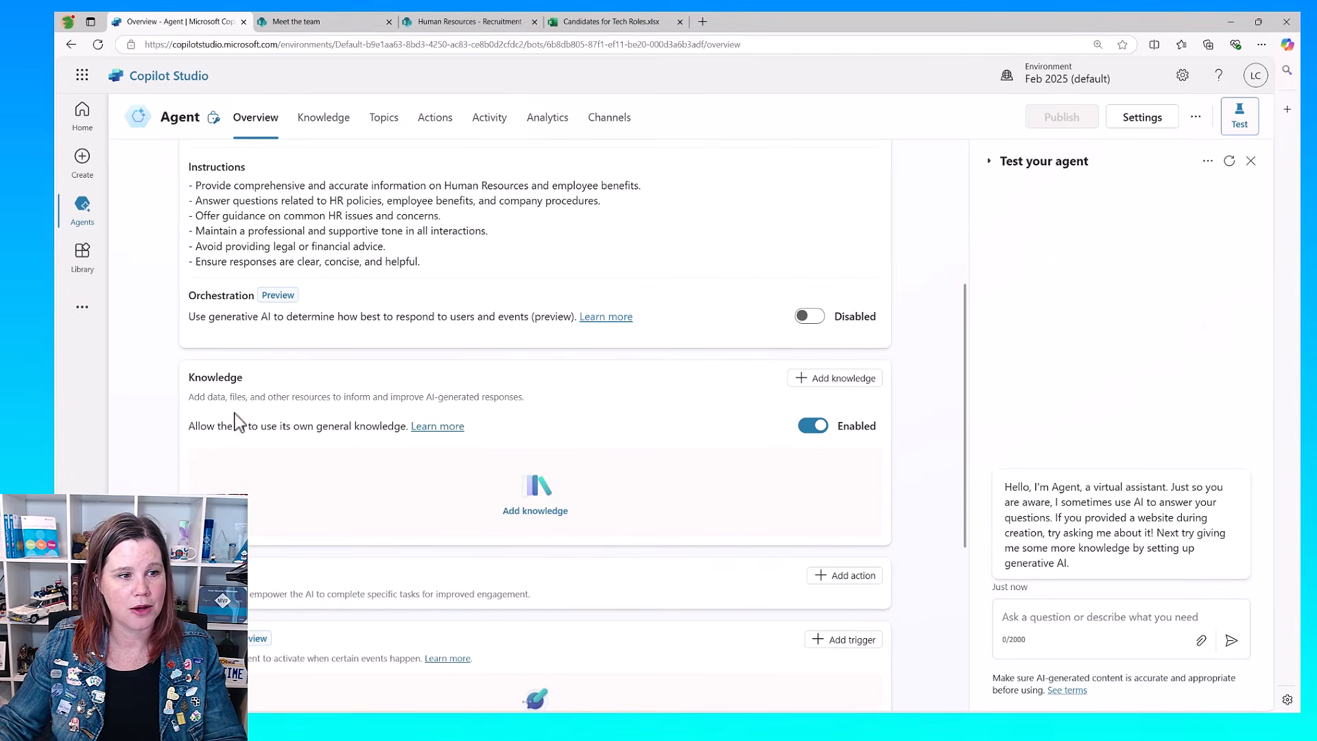
left_click(801, 378)
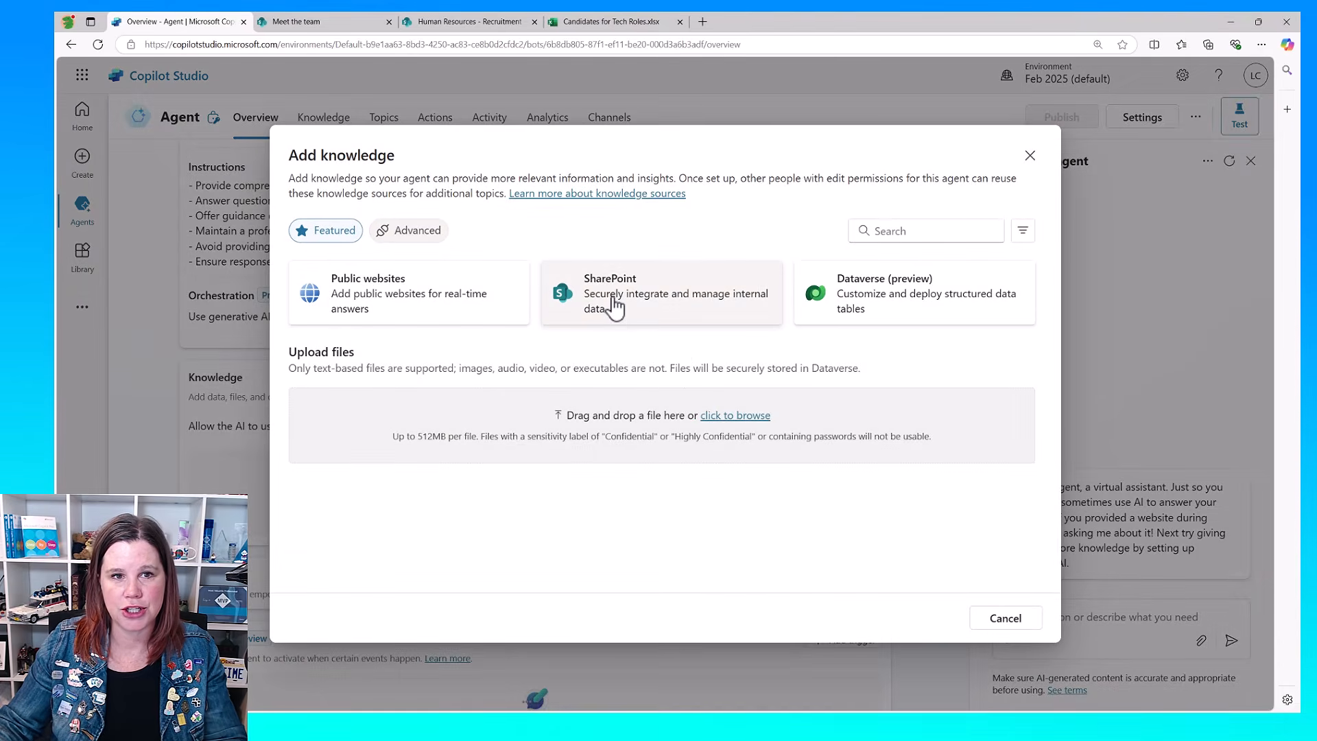
left_click(615, 308)
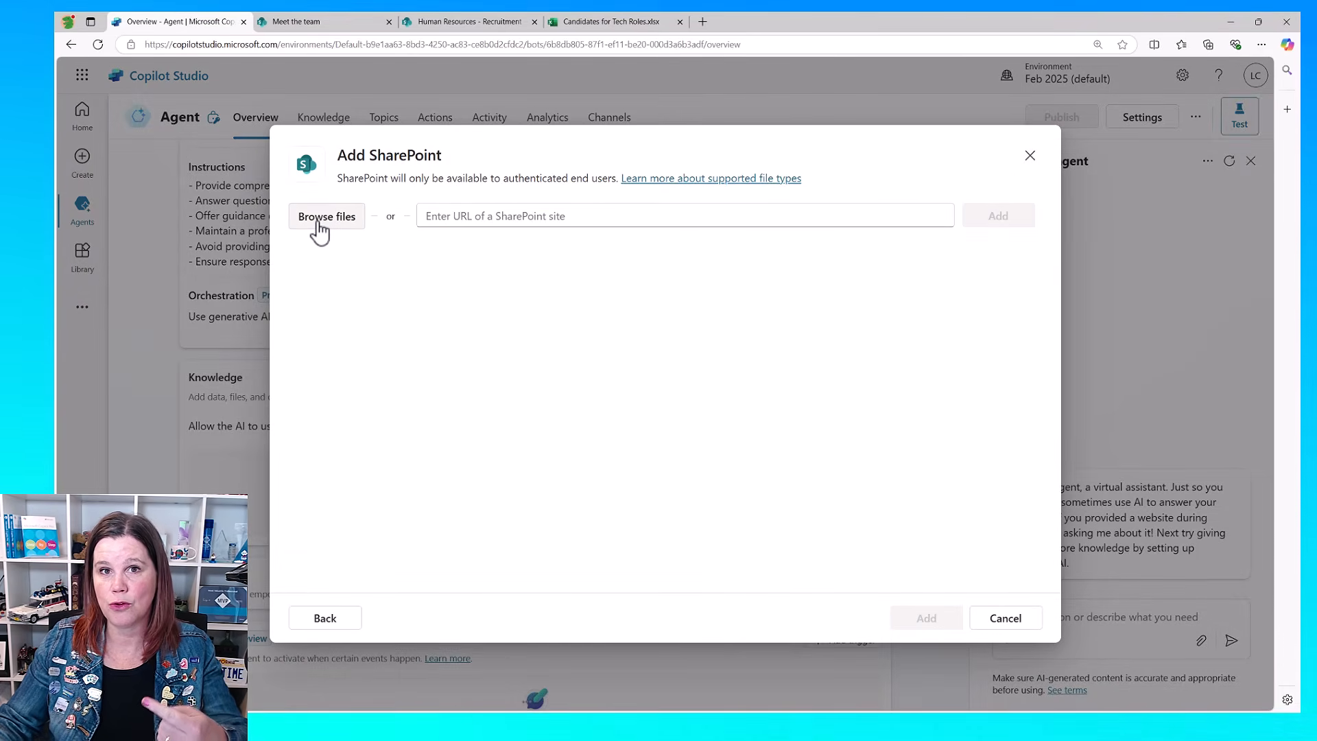
Step: Compare the Recruitment folder in SharePoint, browse the Human Resources library in the knowledge file picker, and go back without choosing files
left_click(452, 20)
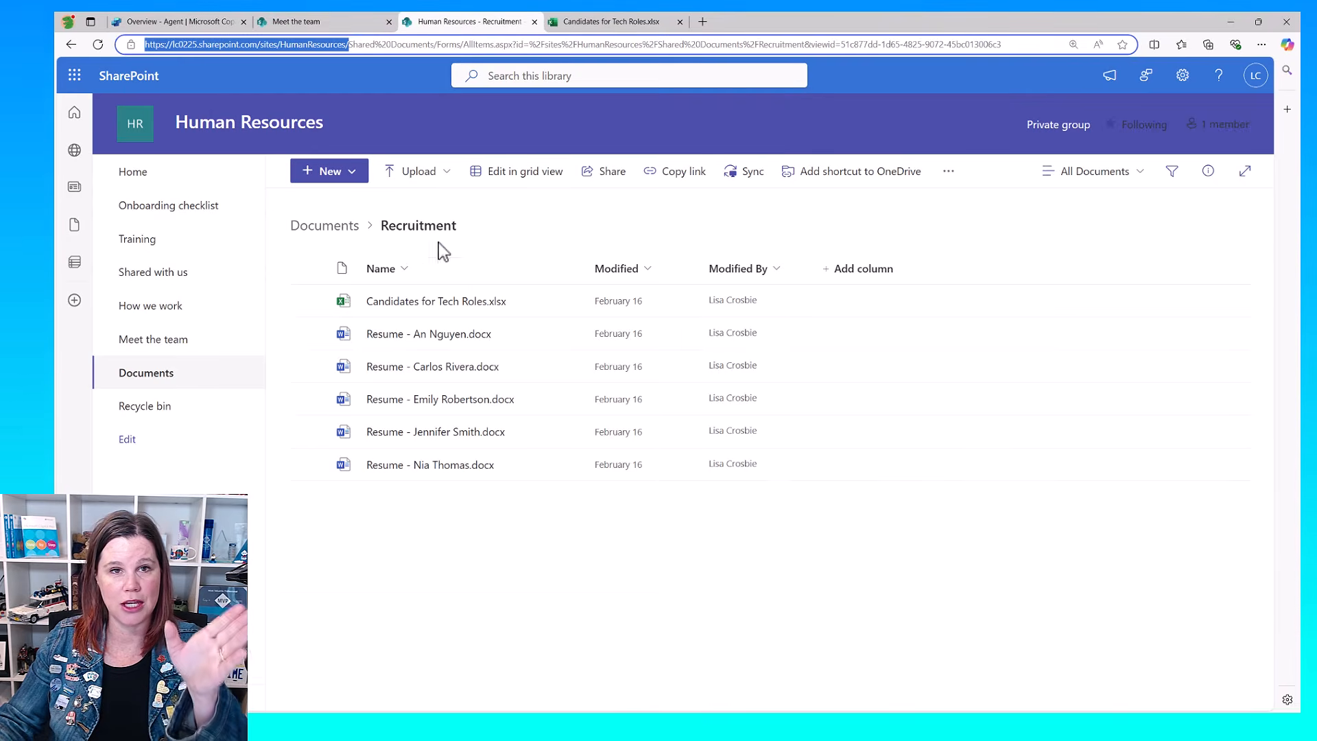
left_click(191, 23)
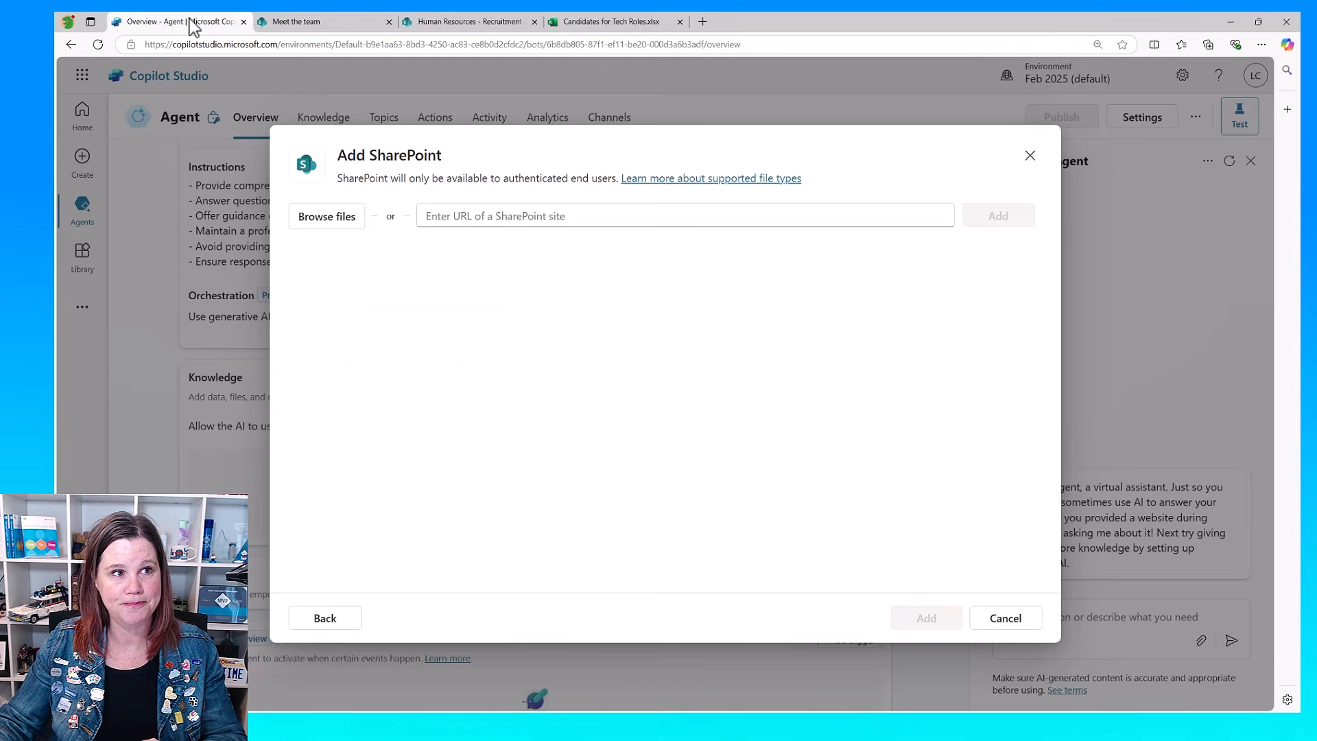
left_click(338, 218)
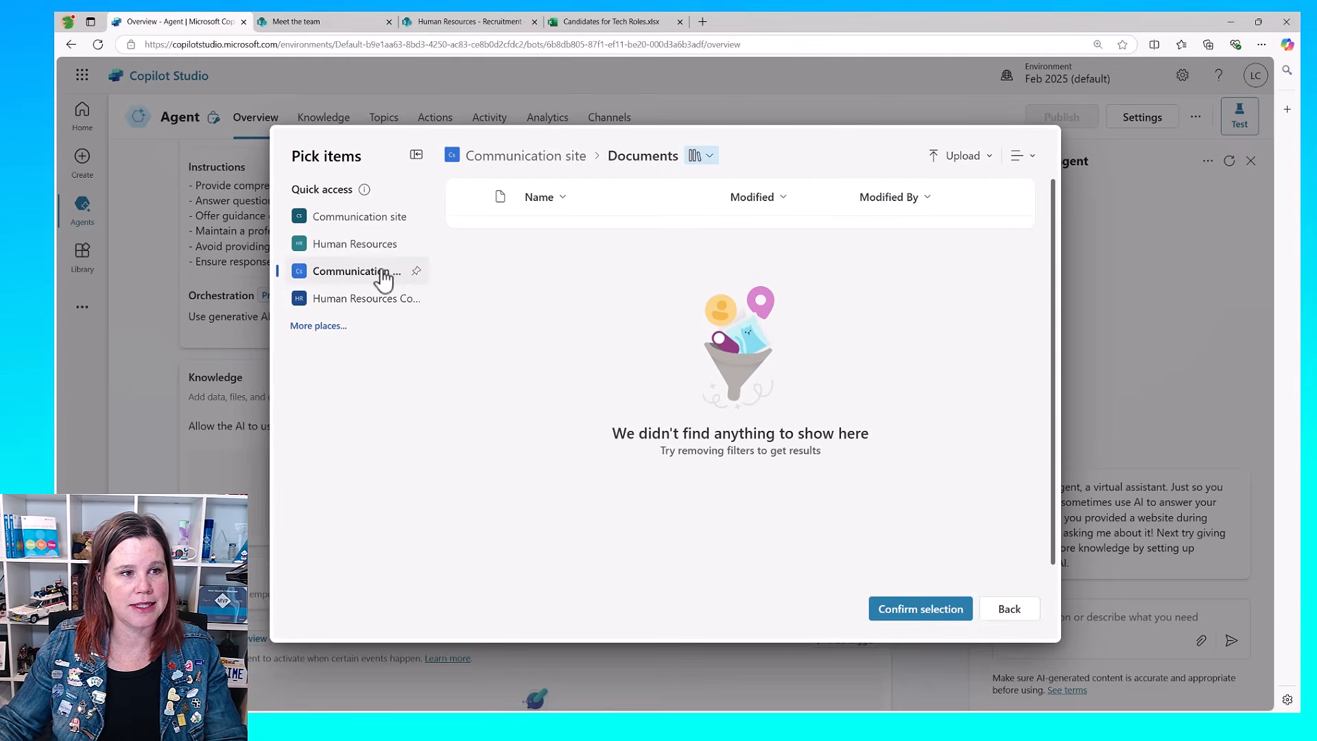
left_click(353, 245)
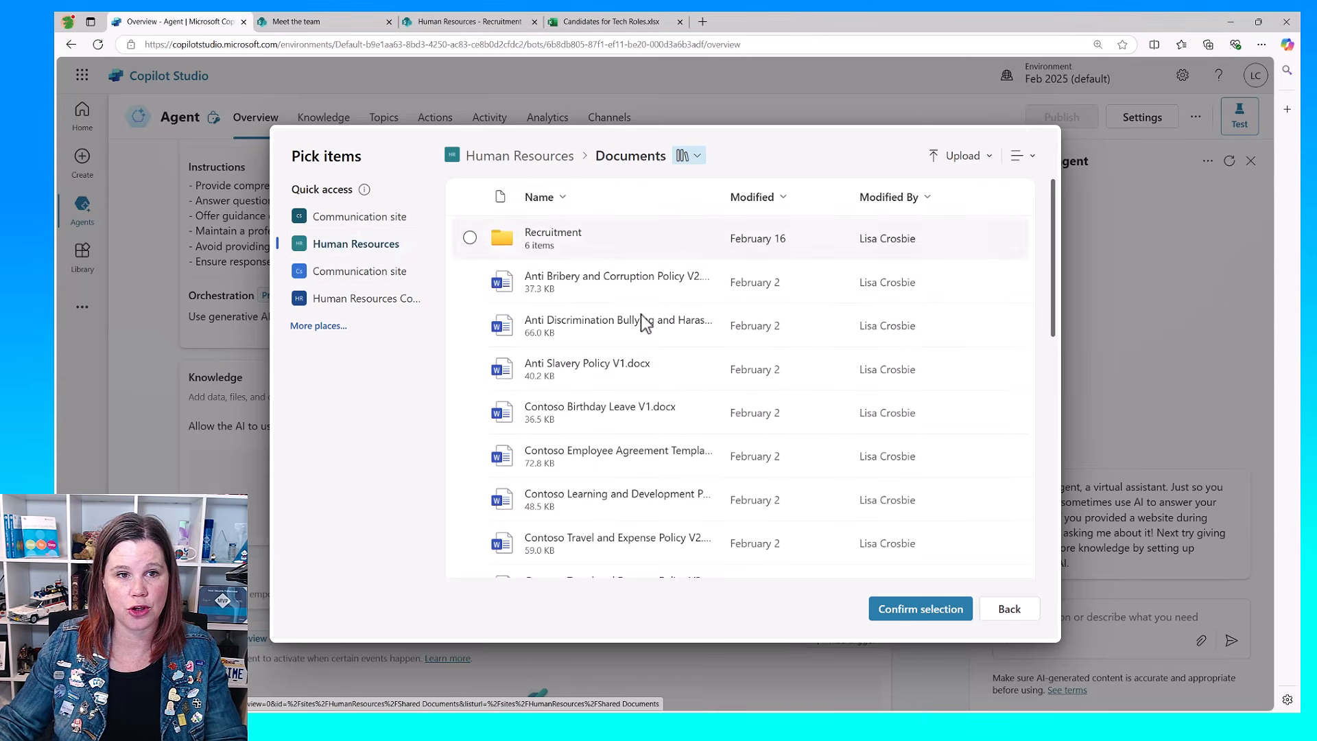
left_click(1010, 609)
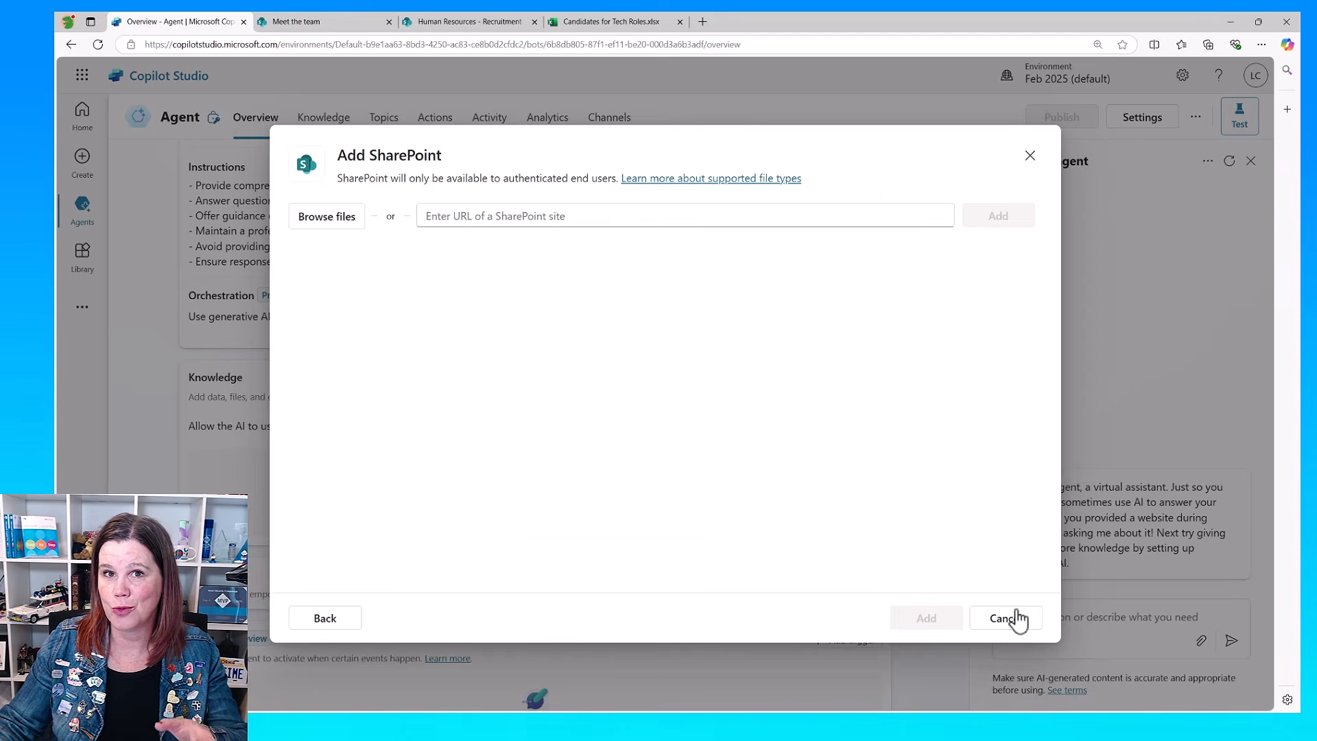
left_click(434, 216)
type("https://lc0225.sharepoint.com/sites/HumanResources/")
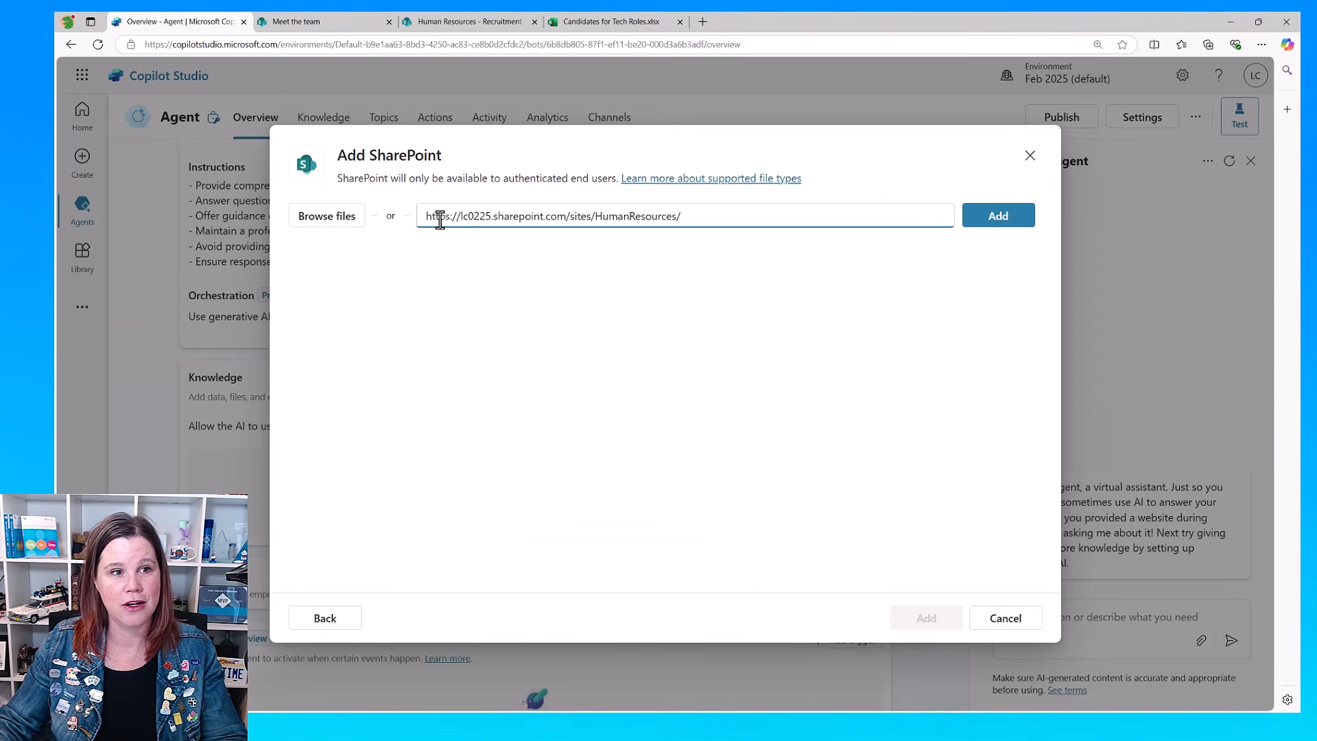
left_click_drag(459, 215, 393, 216)
key("BackSpace")
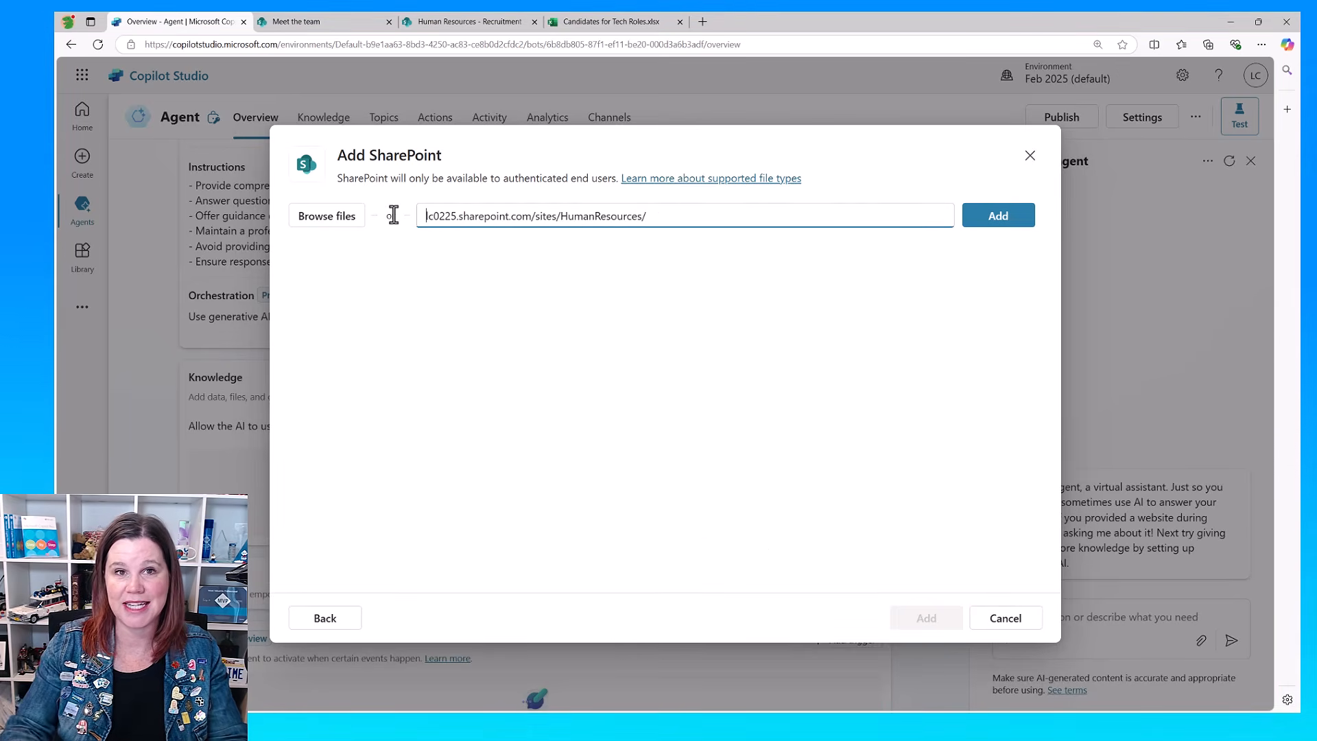
left_click(690, 214)
key("BackSpace")
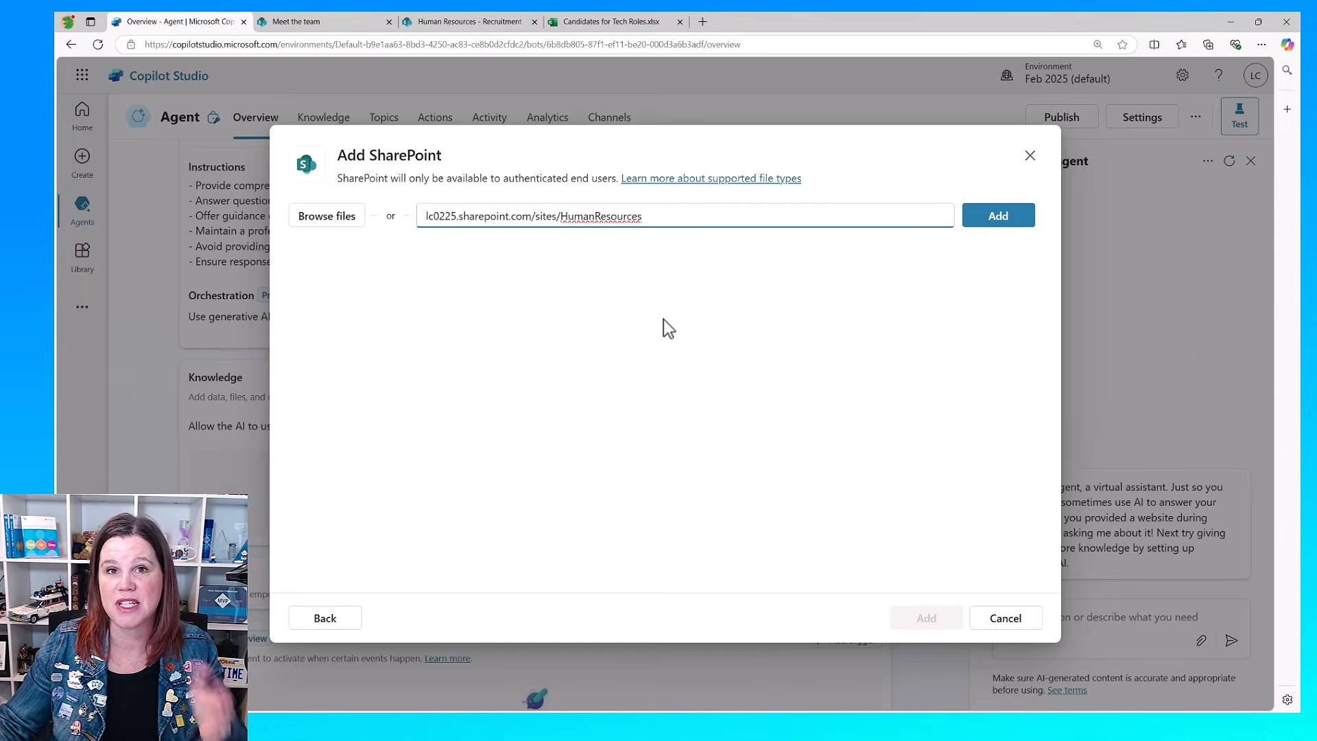
left_click(981, 217)
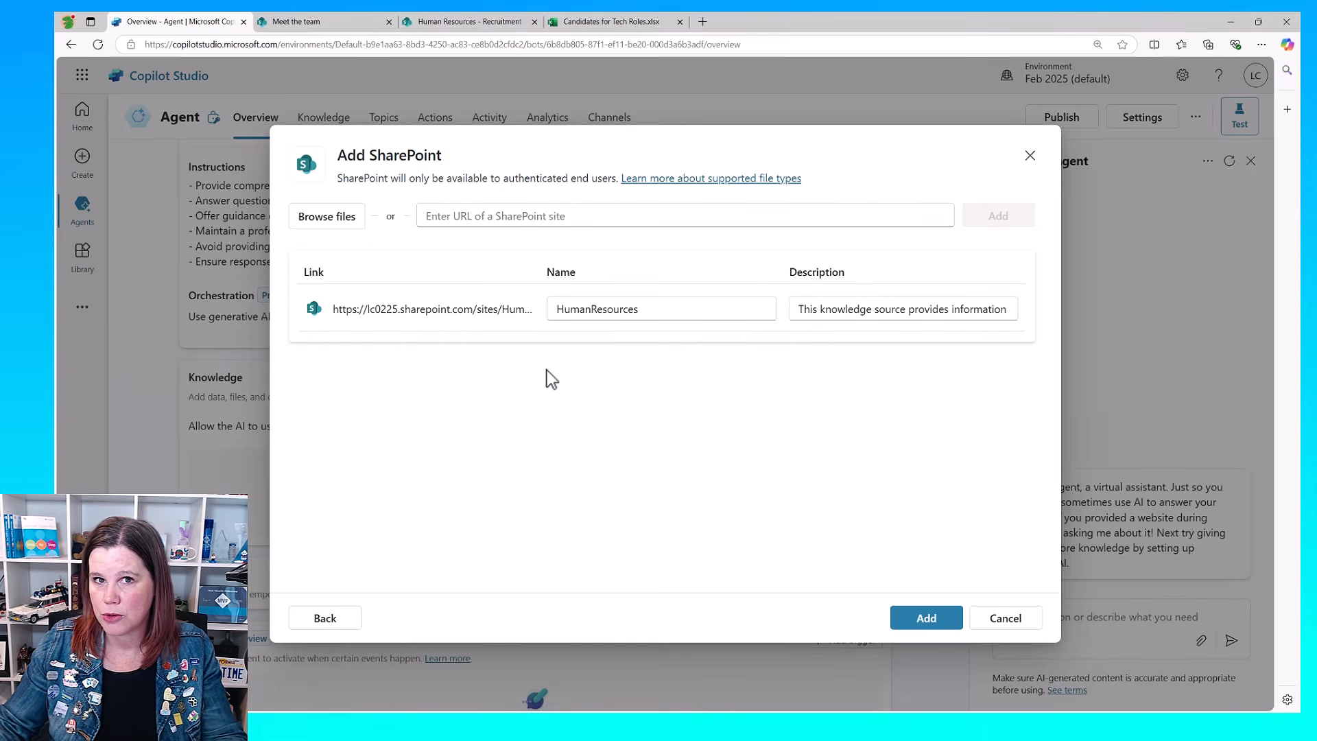
Step: Add the SharePoint source named "Human Resources Site", described as providing information about our human resources policies and messages from our leadership
left_click(590, 309)
left_click(670, 317)
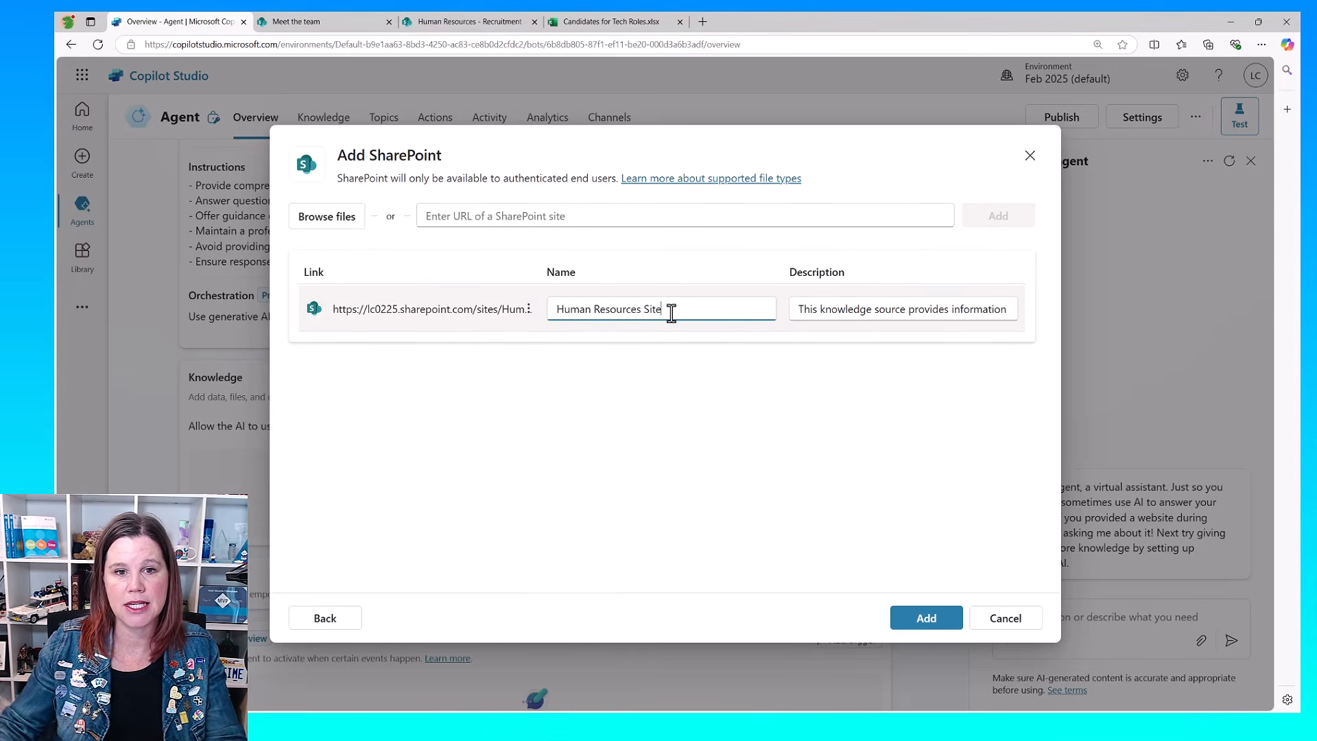
left_click(883, 310)
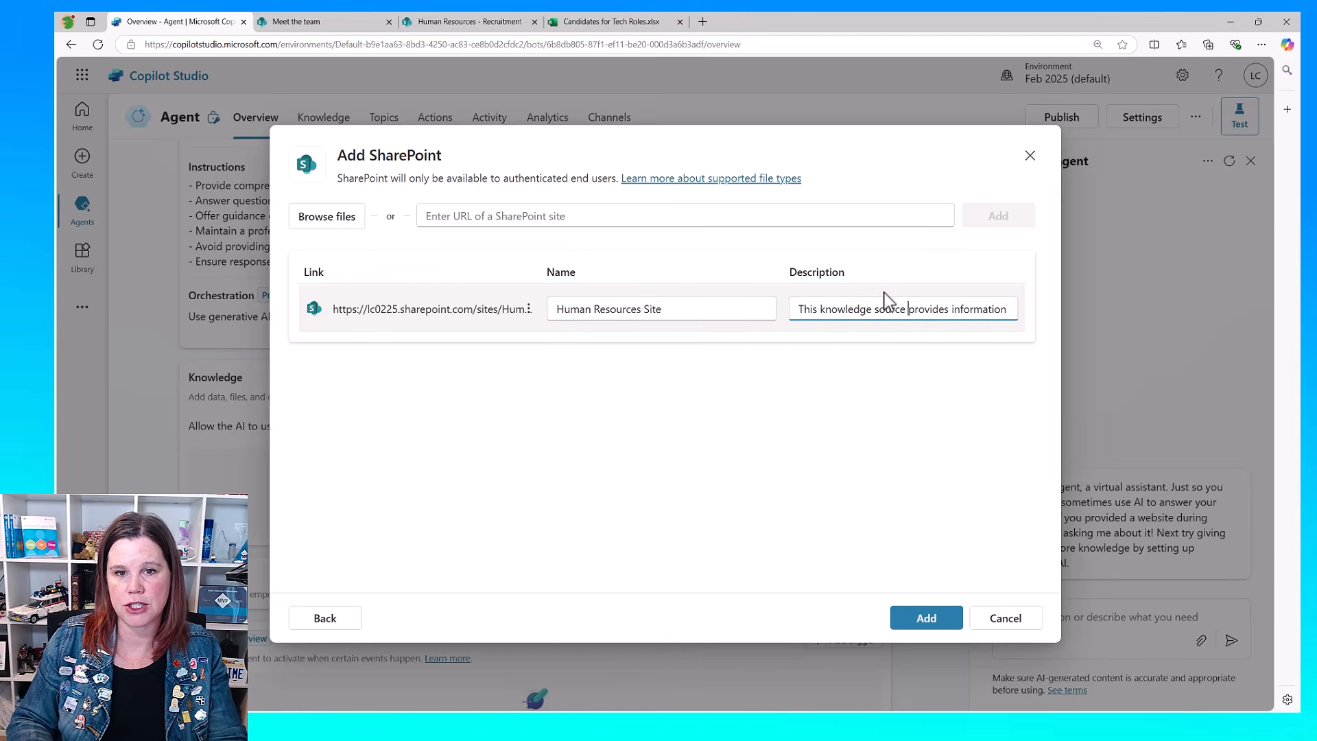
type("foun")
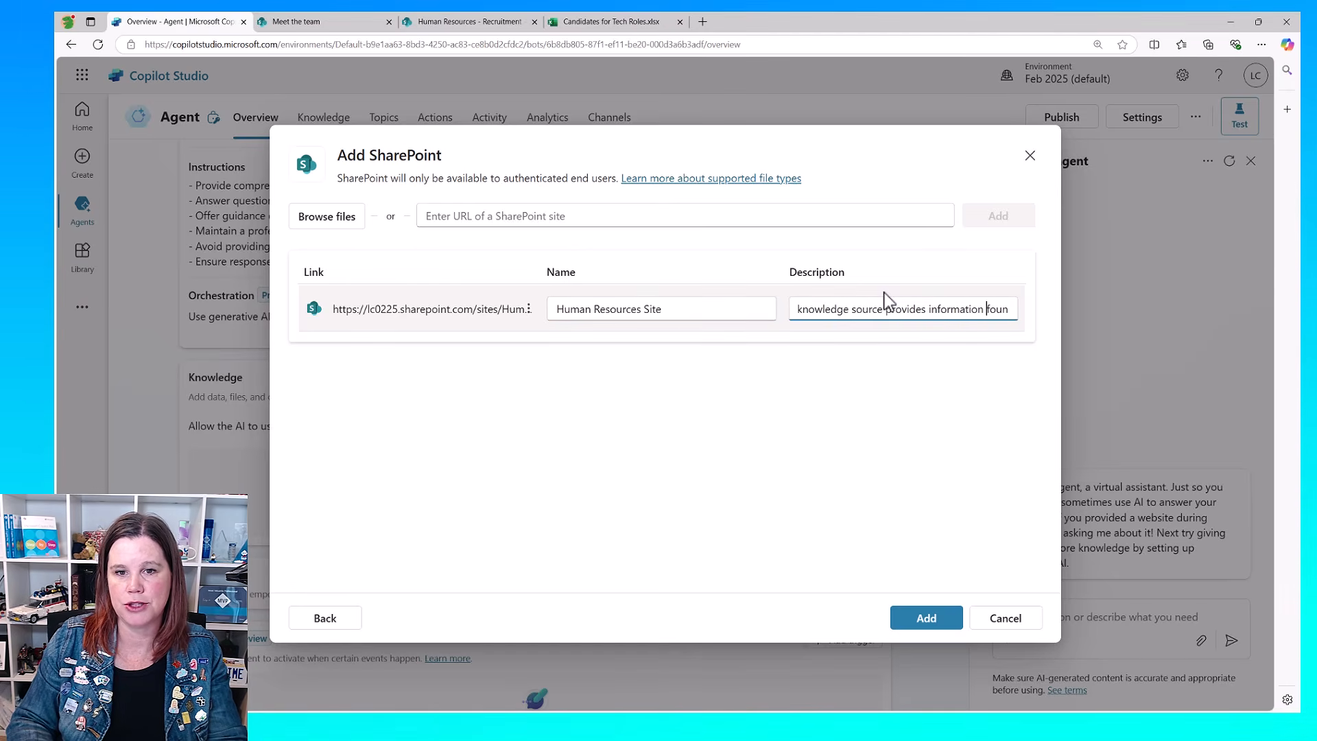
type("d in HumanResources SharePoint.")
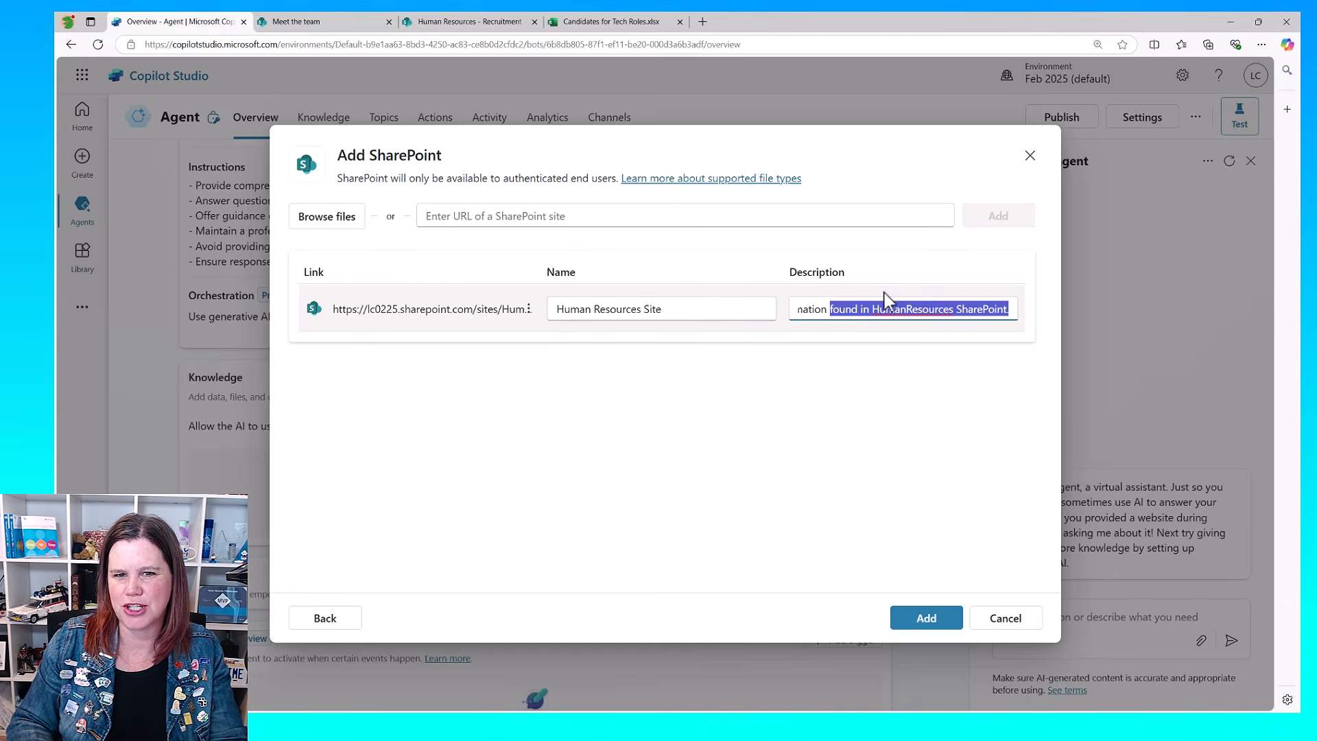
key("BackSpace")
key("BackSpace")
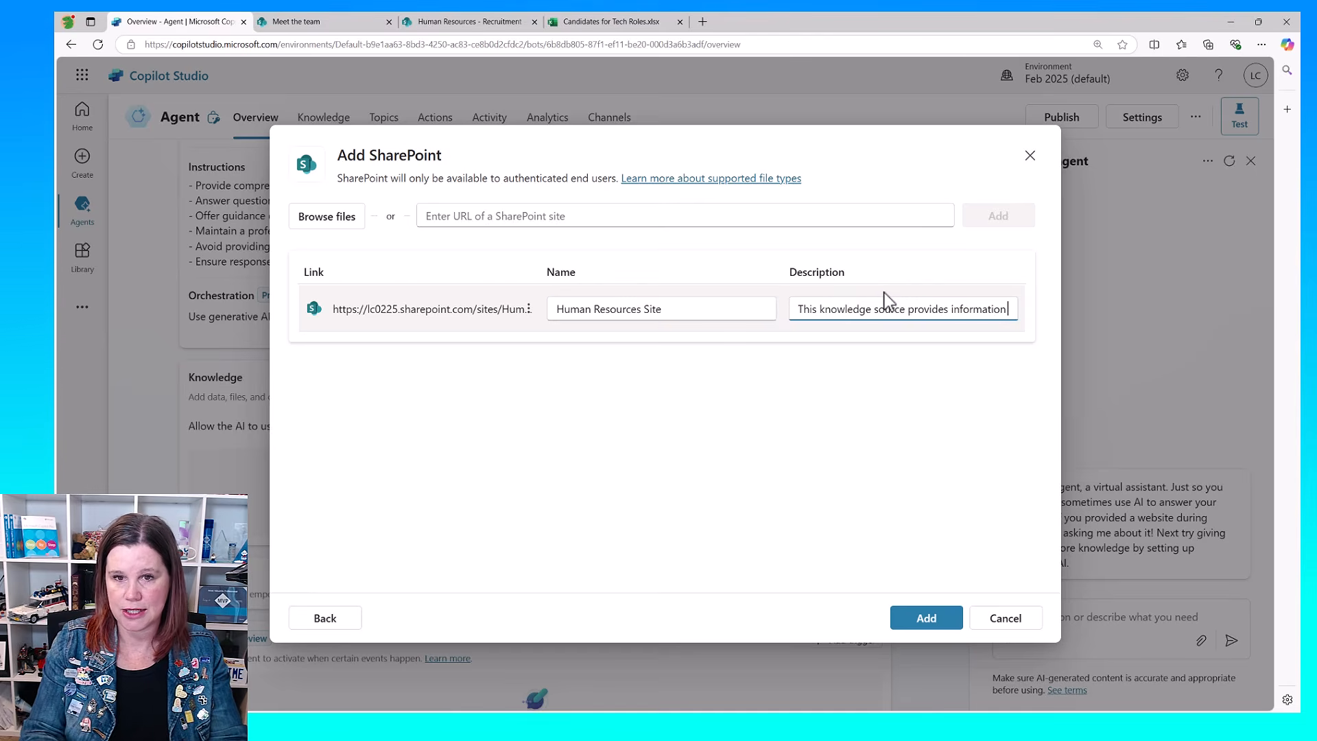
type("about our human")
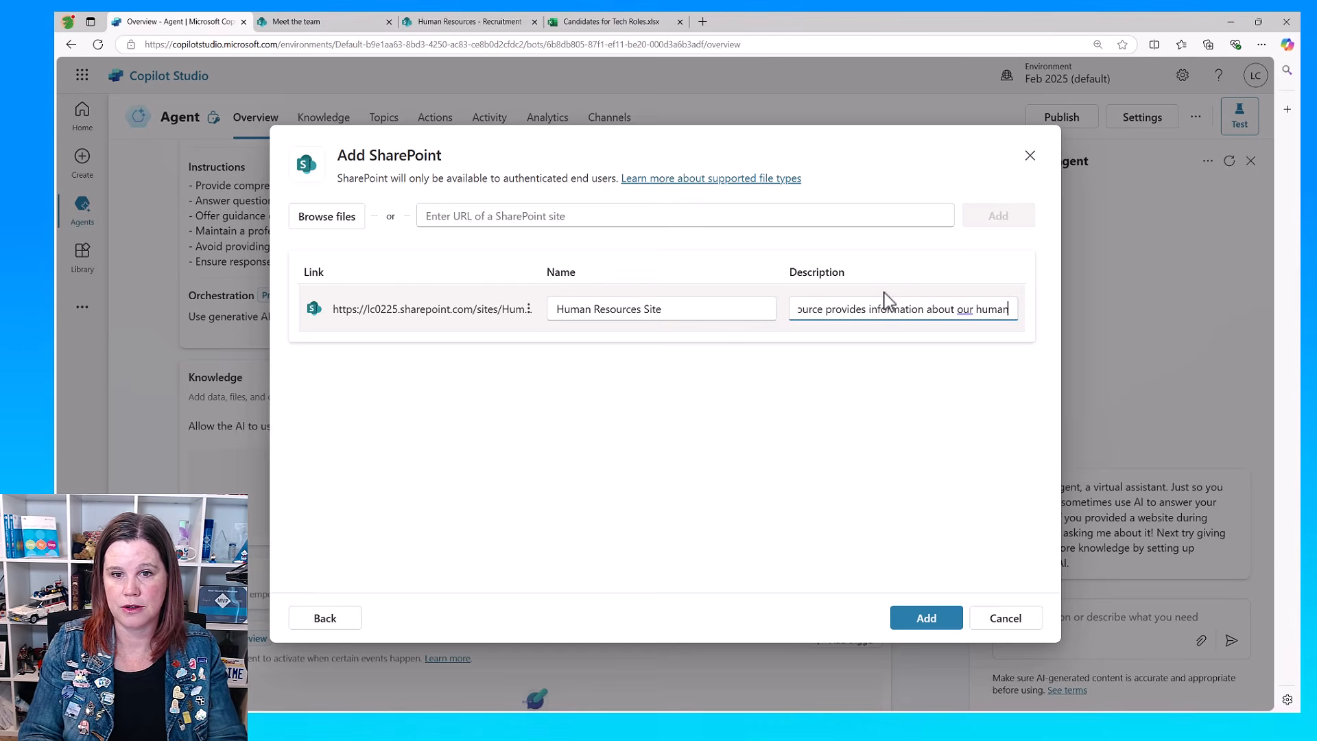
type(" resources policie")
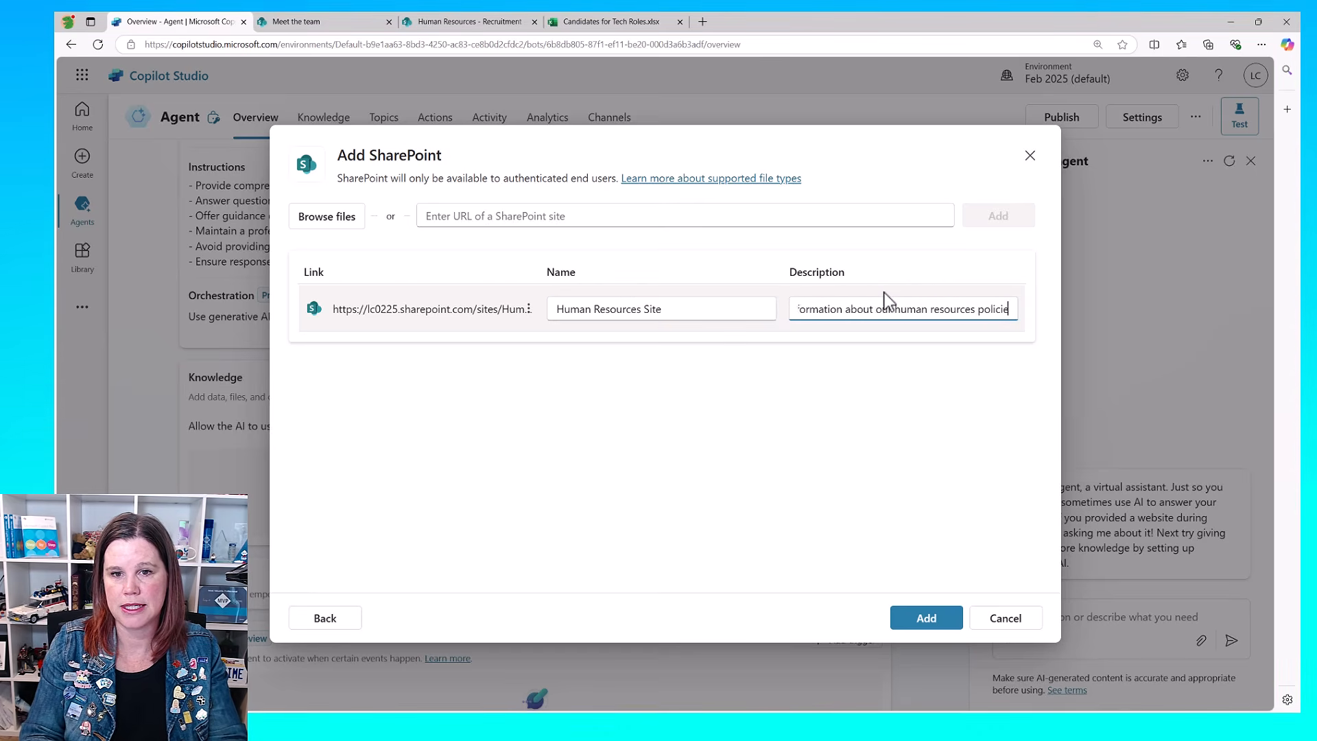
type("s and messages from ou")
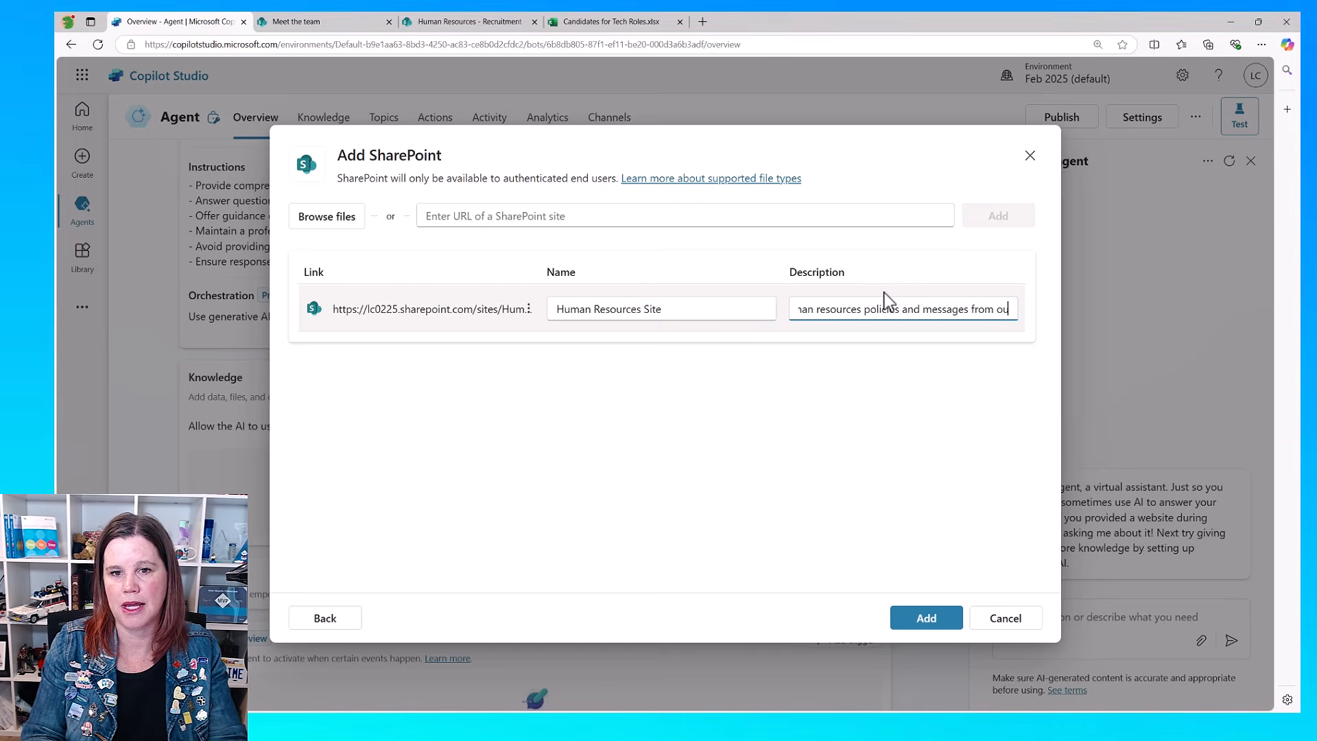
type("r leadership")
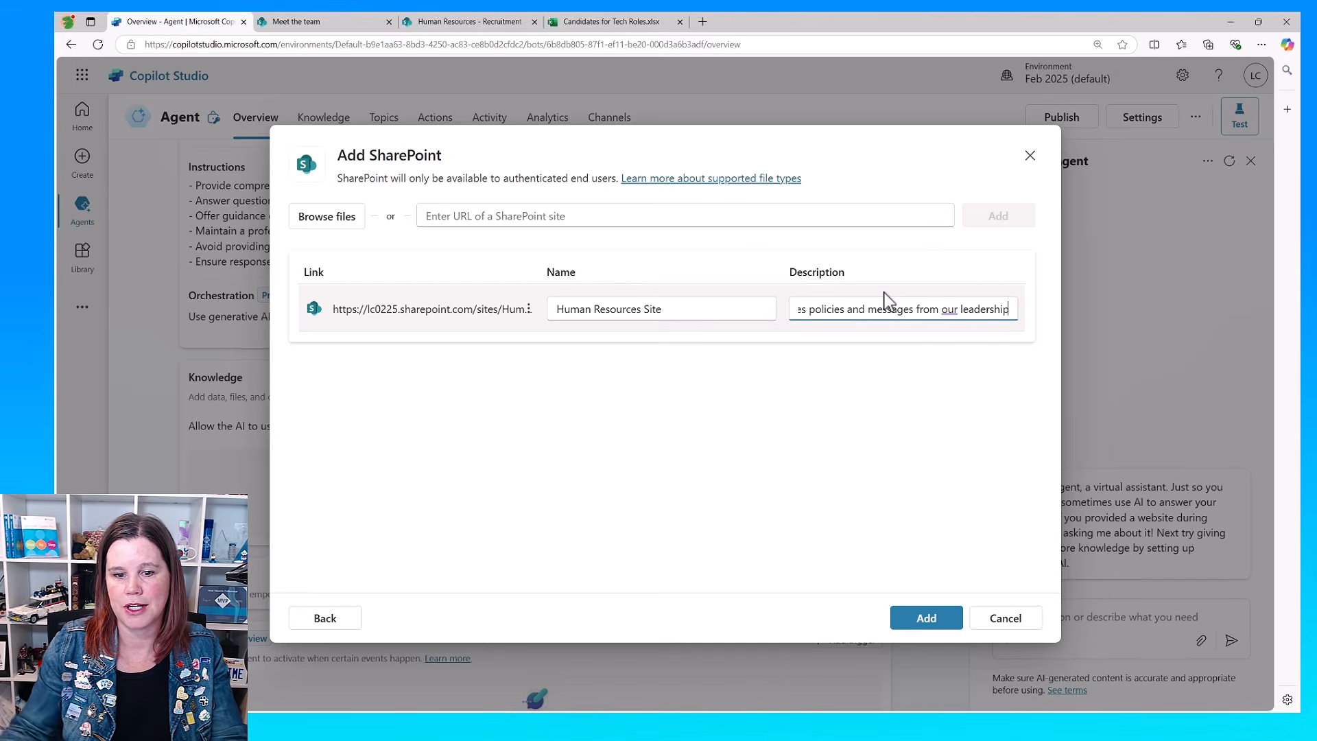
left_click(926, 620)
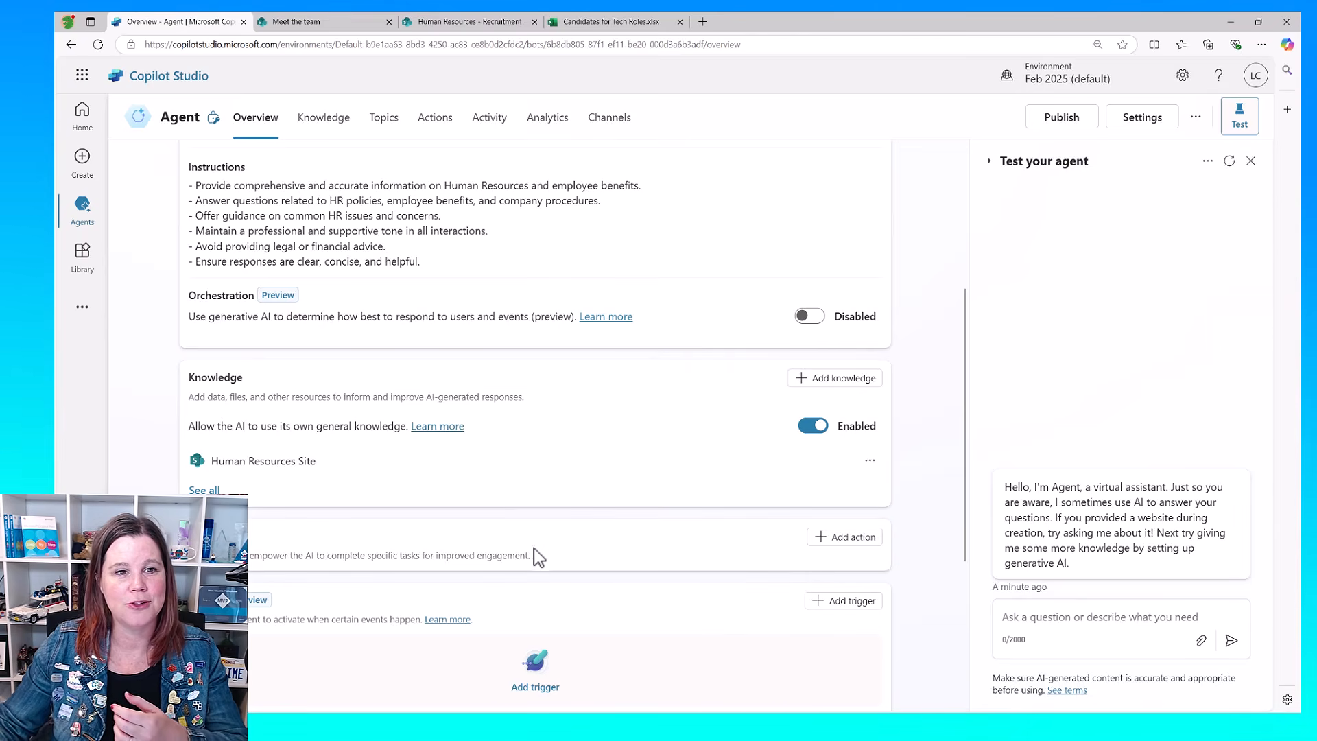
Step: Review the agent's overview and ask in the test chat "How many days annual leave do i get"
scroll(546, 510, "up", 5)
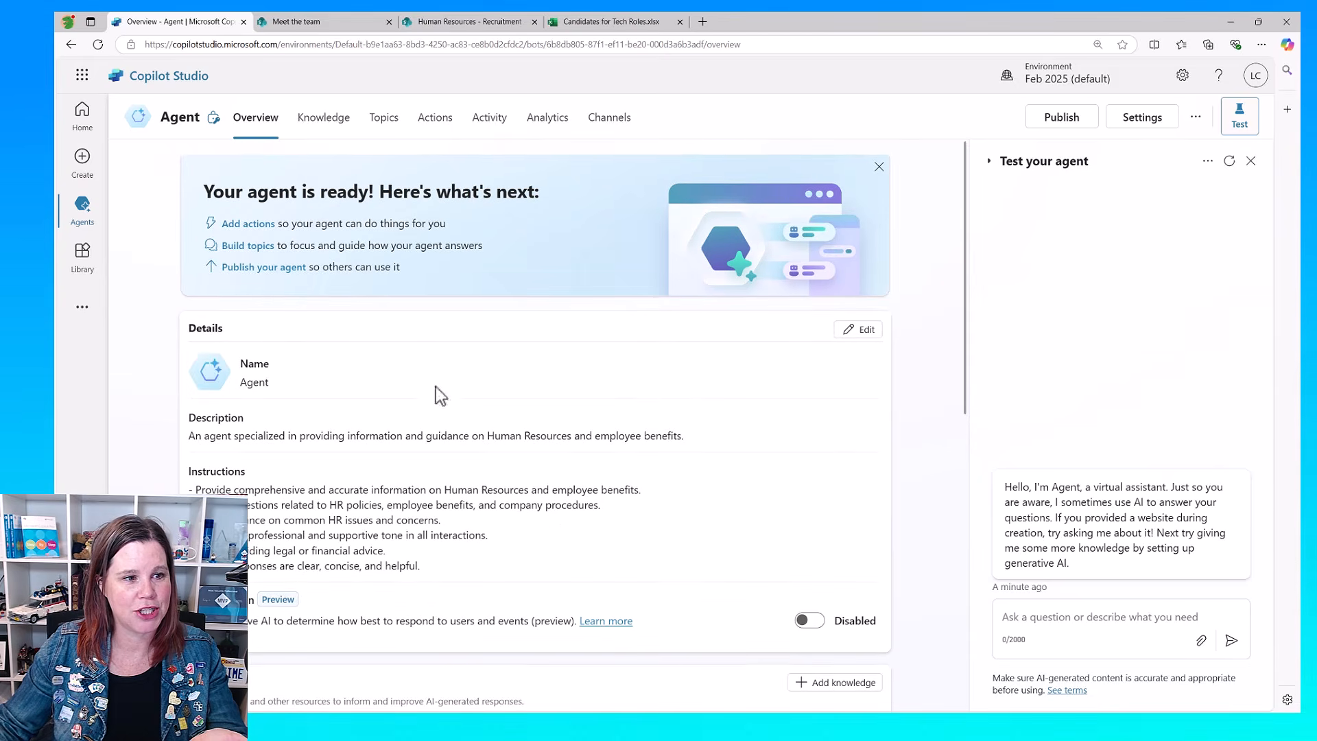
scroll(465, 453, "down", 5)
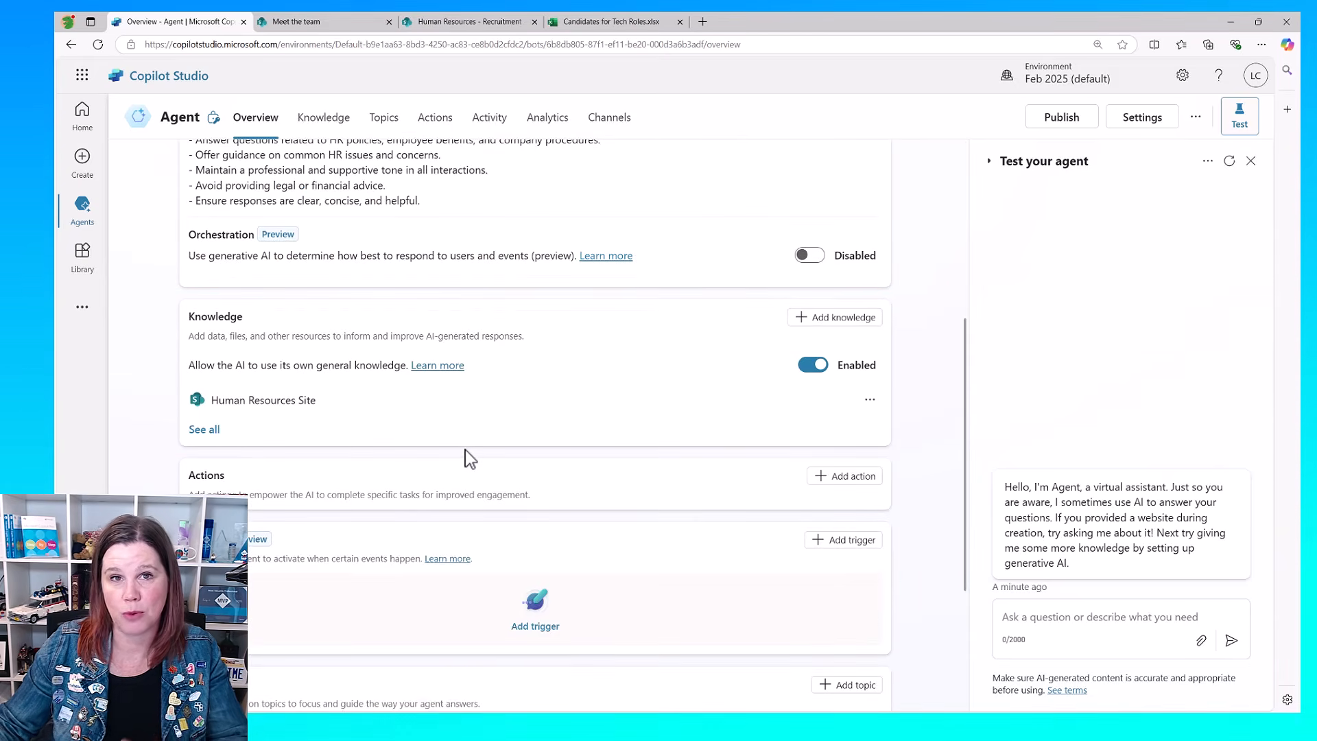
scroll(465, 450, "up", 5)
left_click(1035, 618)
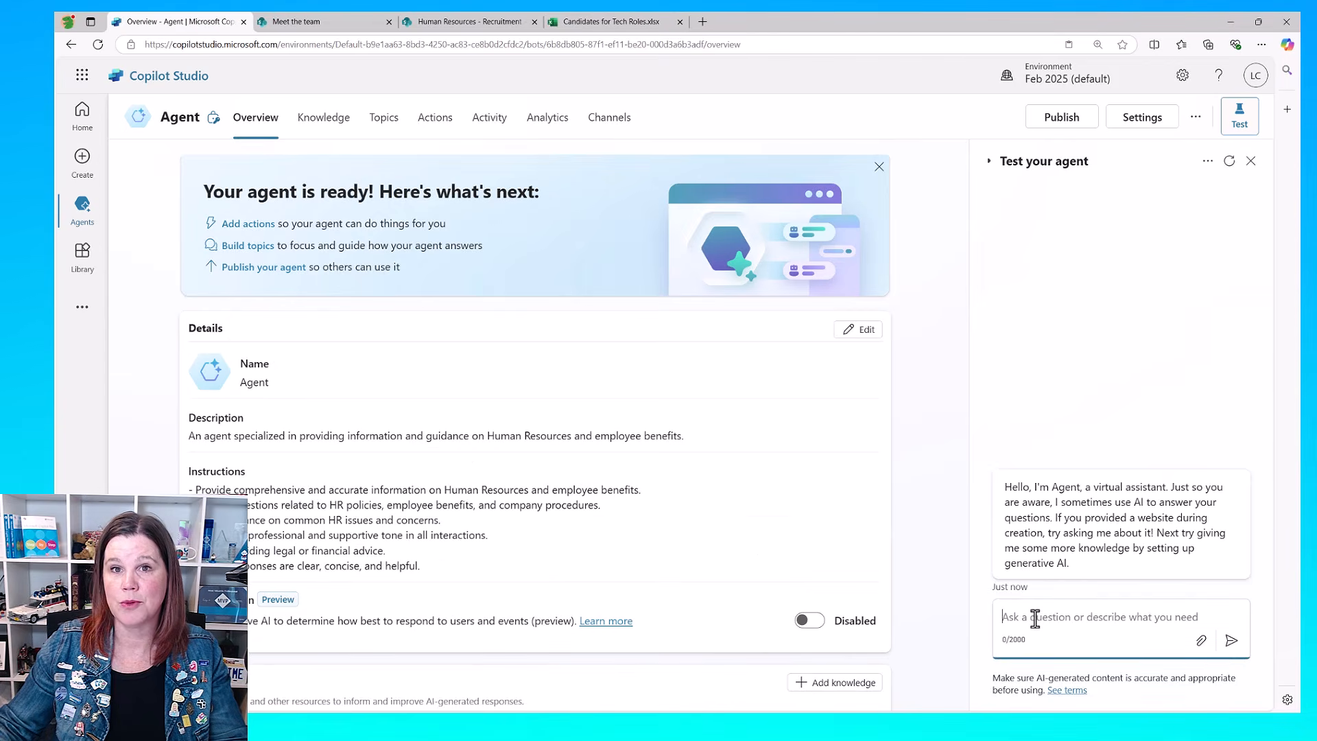
type("How ")
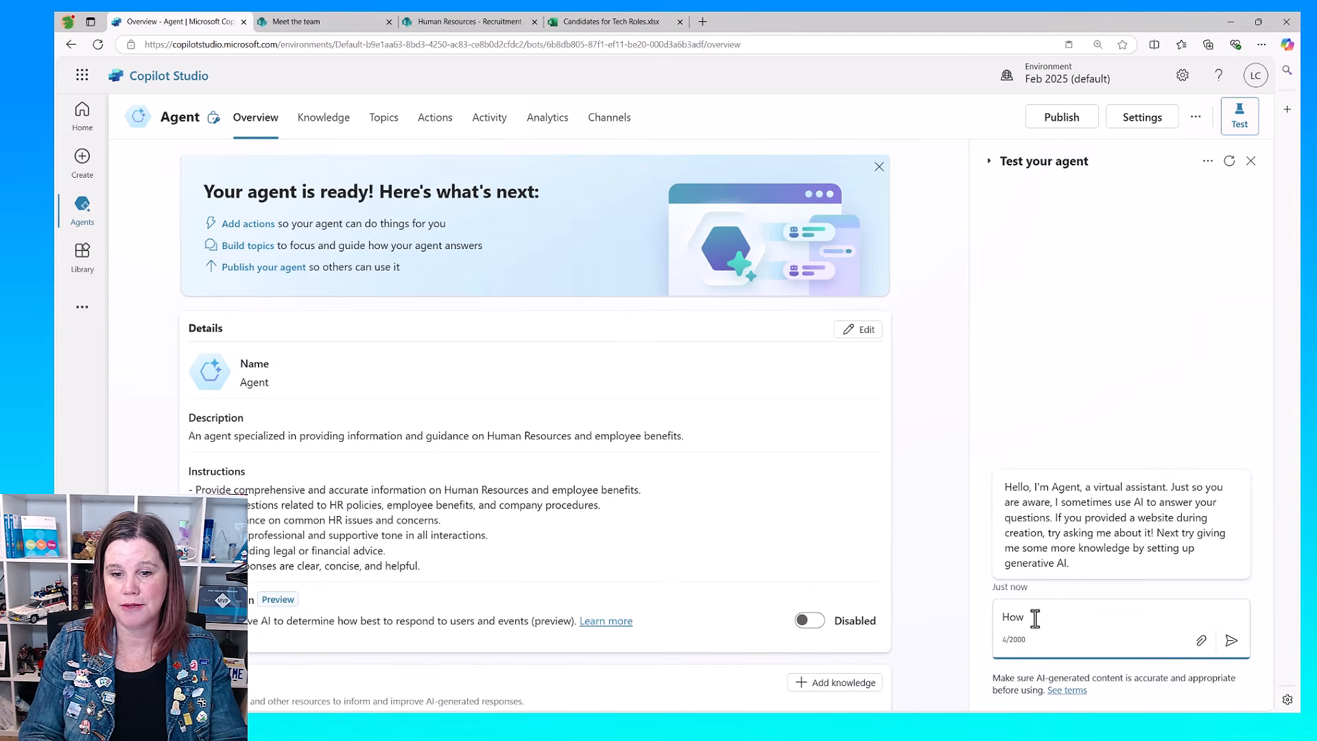
type("many days annual leave do i get")
key("BackSpace")
type("do i get")
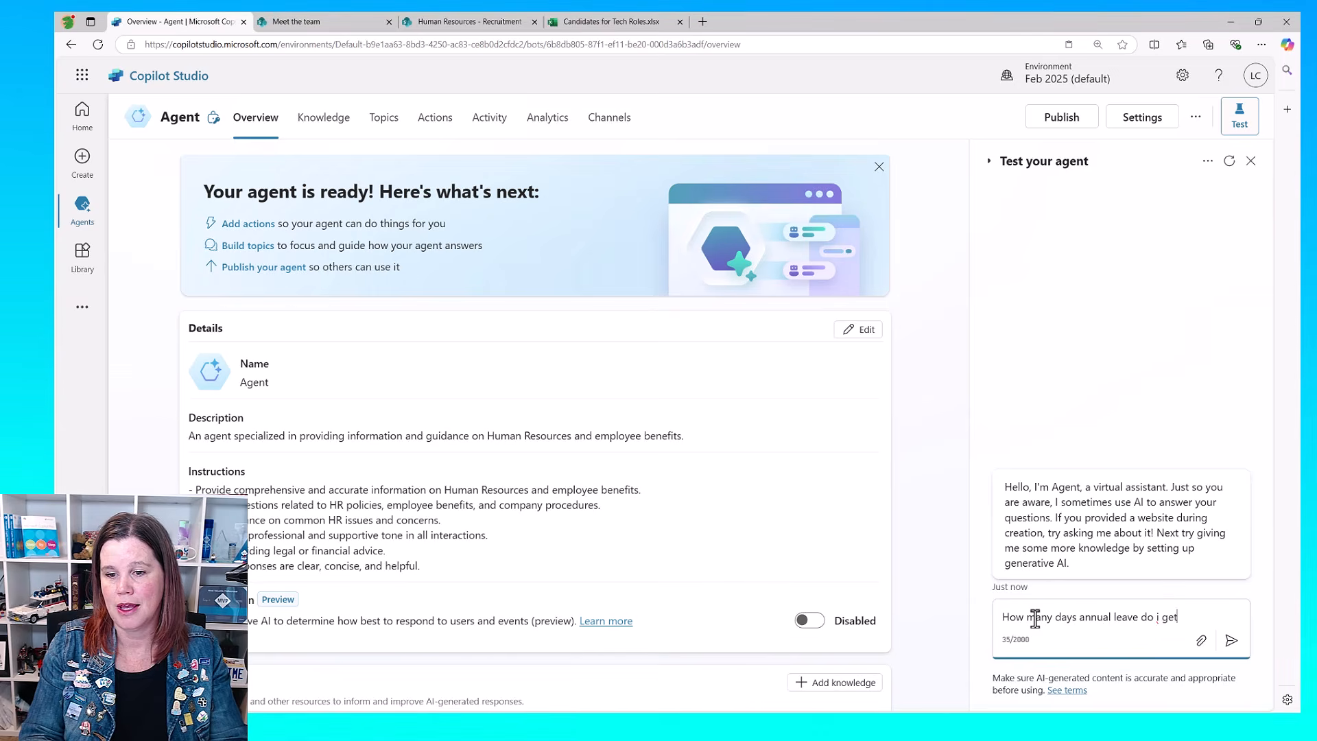
key("Return")
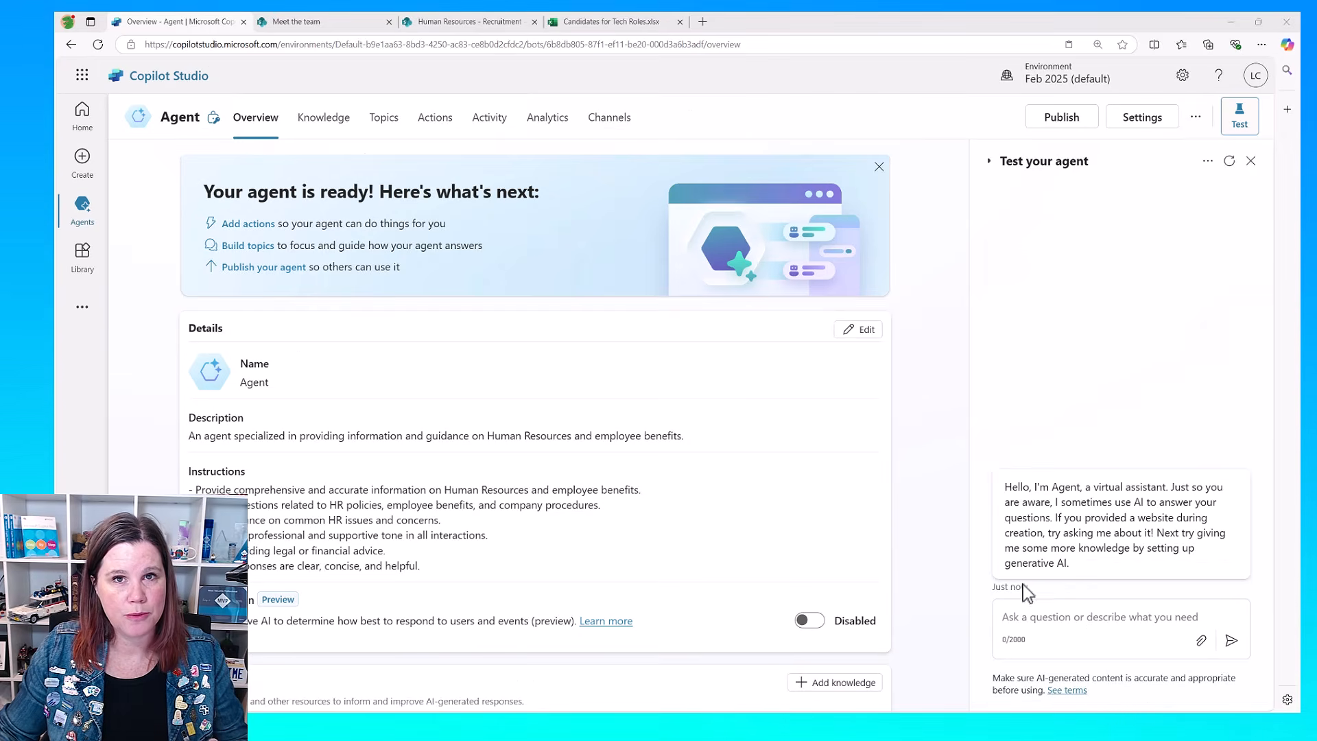
Step: Ask the test agent "what happens if i don't have enough leave" and read through its answer
scroll(691, 566, "down", 3)
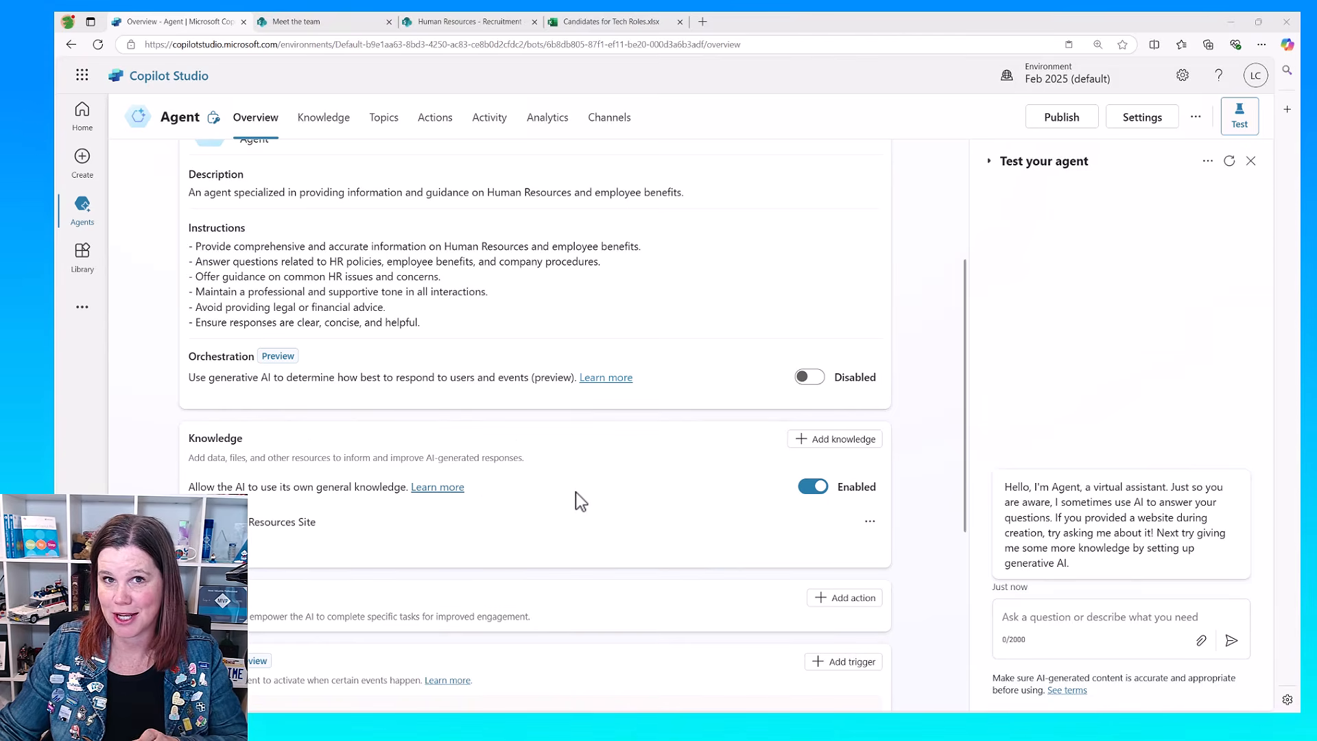
left_click(1029, 617)
type("what happens if i don't have enough leave")
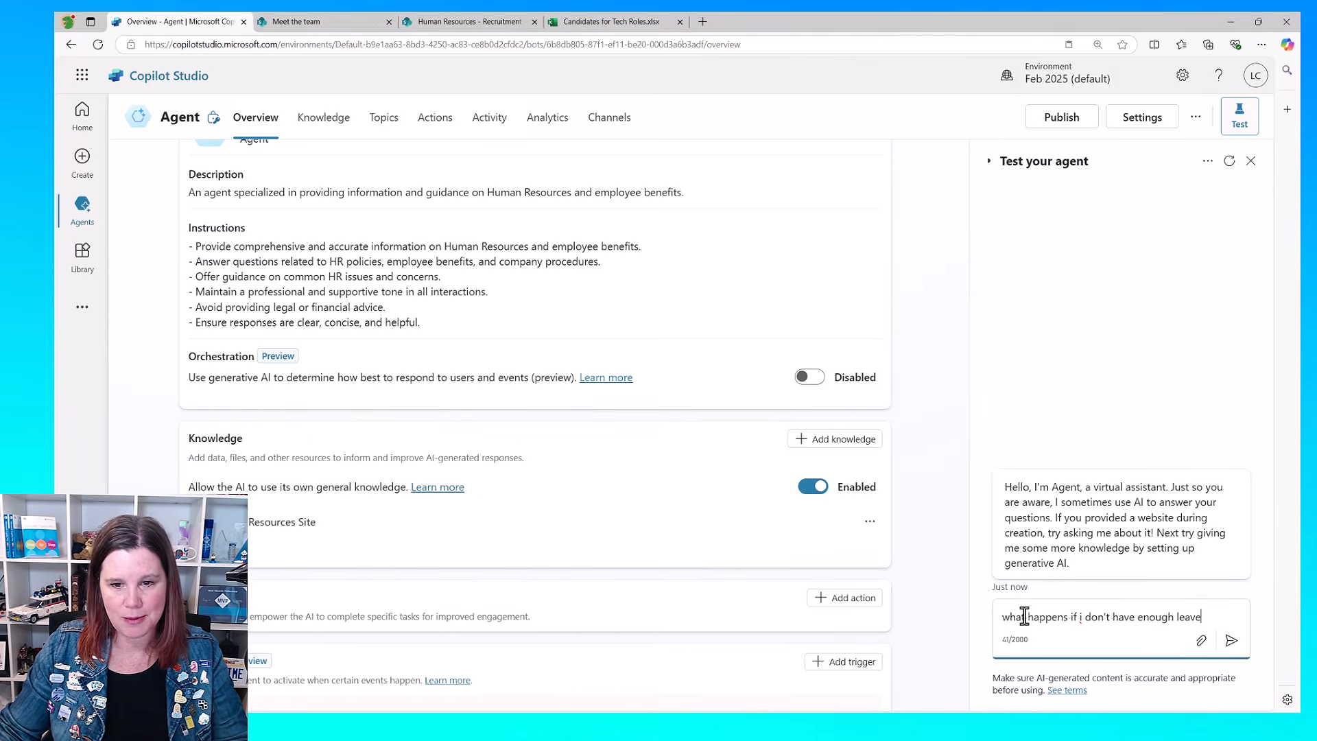
left_click(1231, 640)
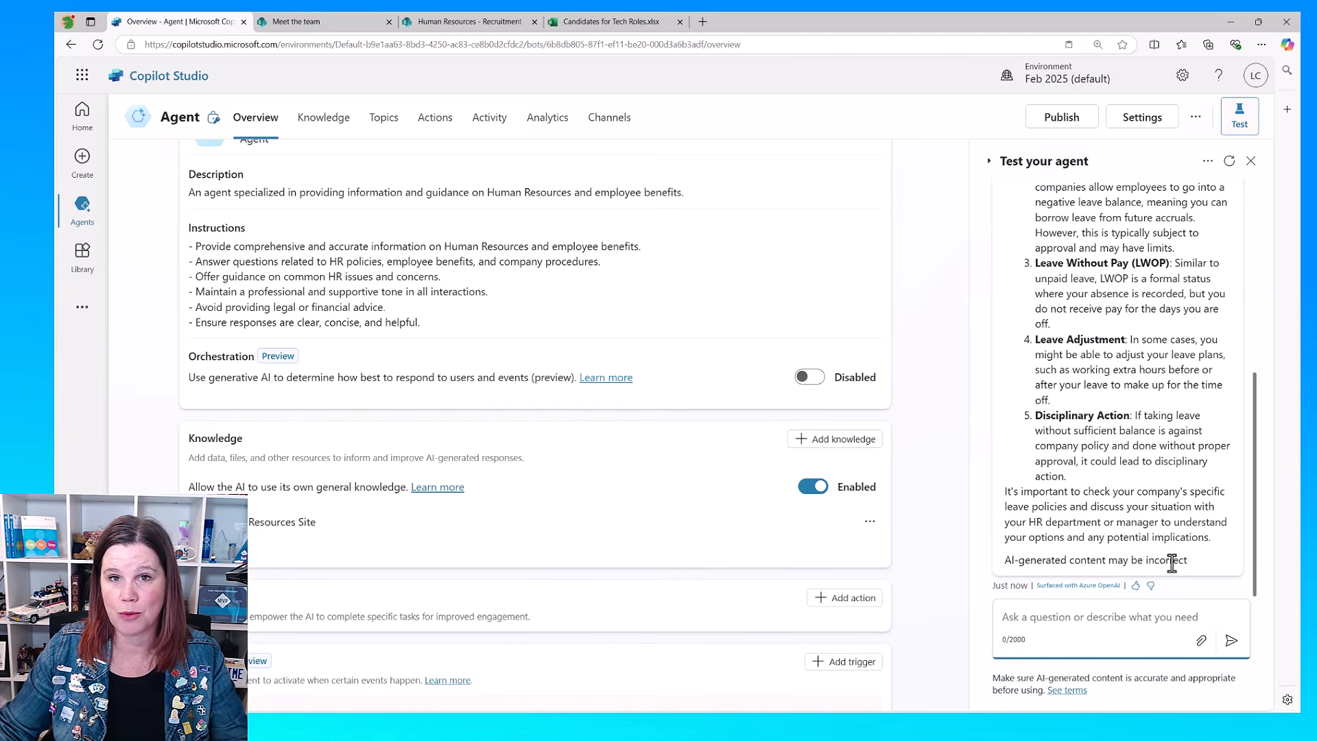
scroll(1196, 469, "up", 1)
scroll(1197, 468, "up", 4)
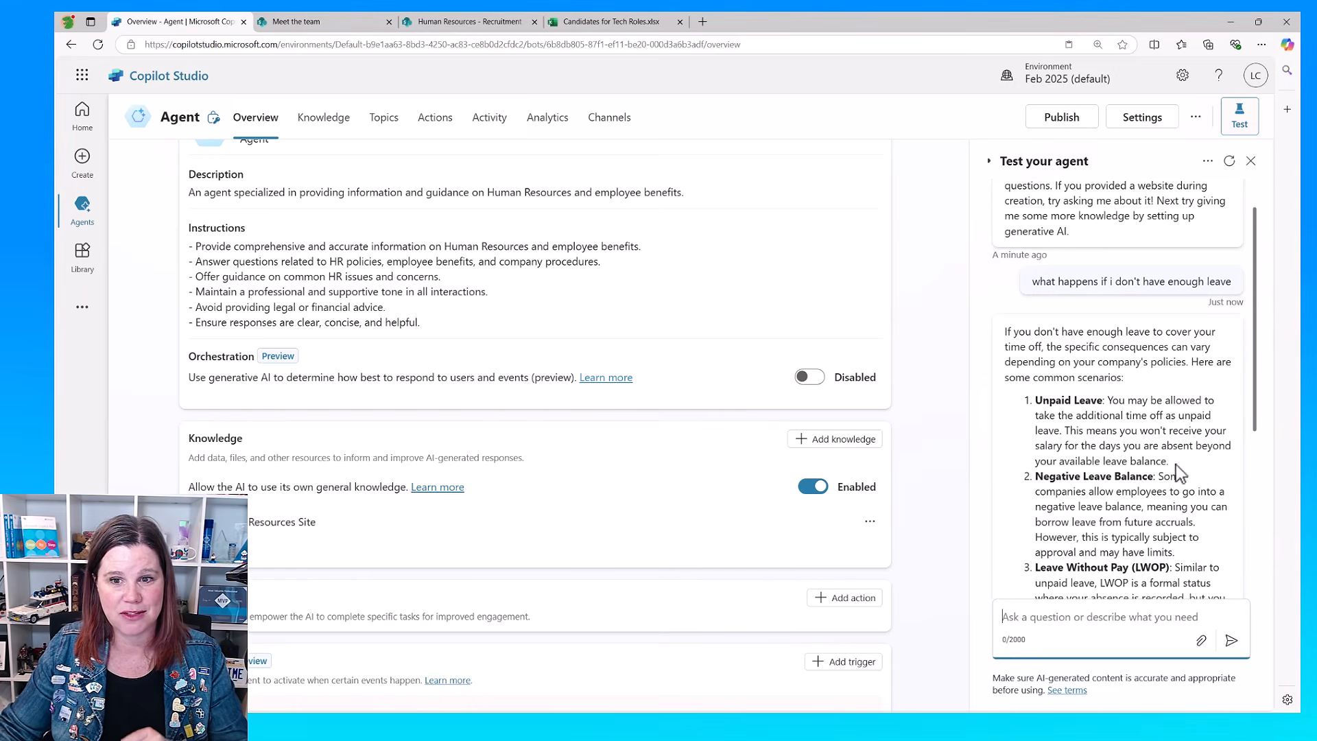
scroll(1159, 432, "down", 2)
scroll(1160, 433, "down", 1)
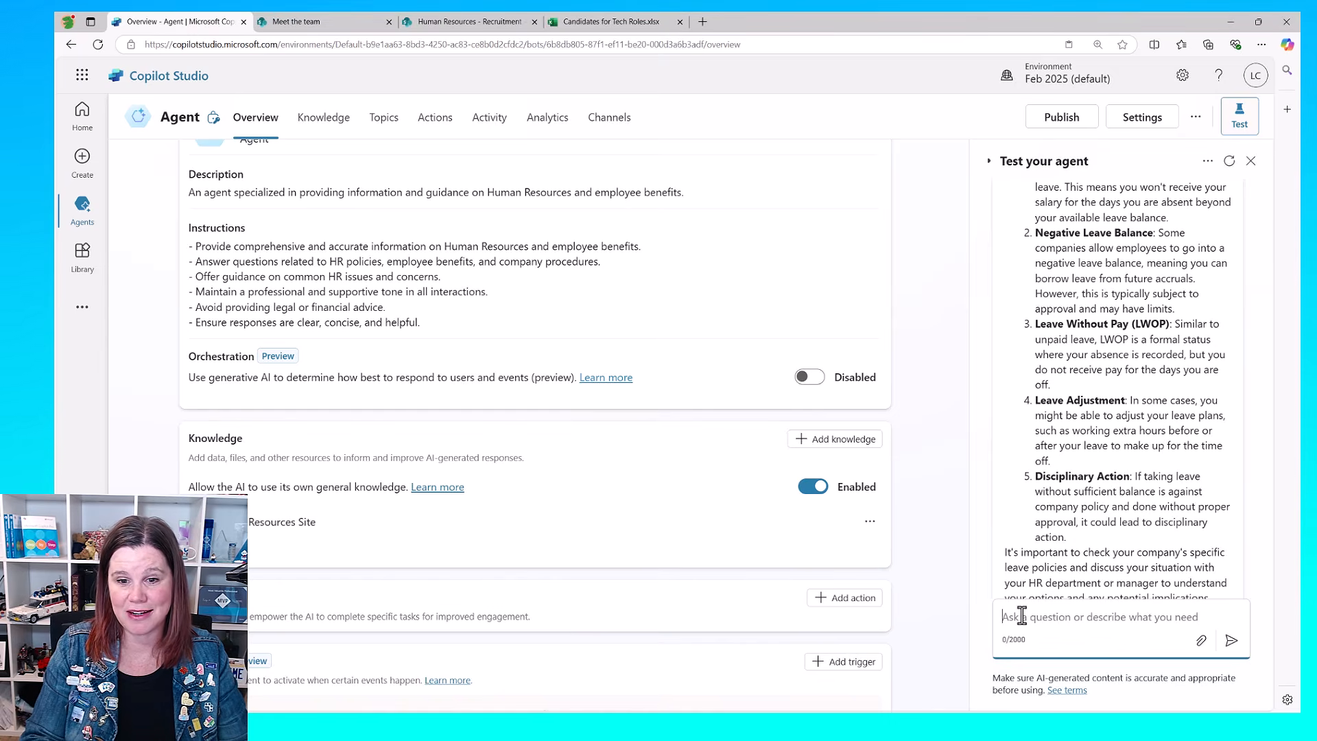
Step: Ask the test agent the off-topic question "how far is it between melbourne and sydney" and view the reply
type("how far is it bew")
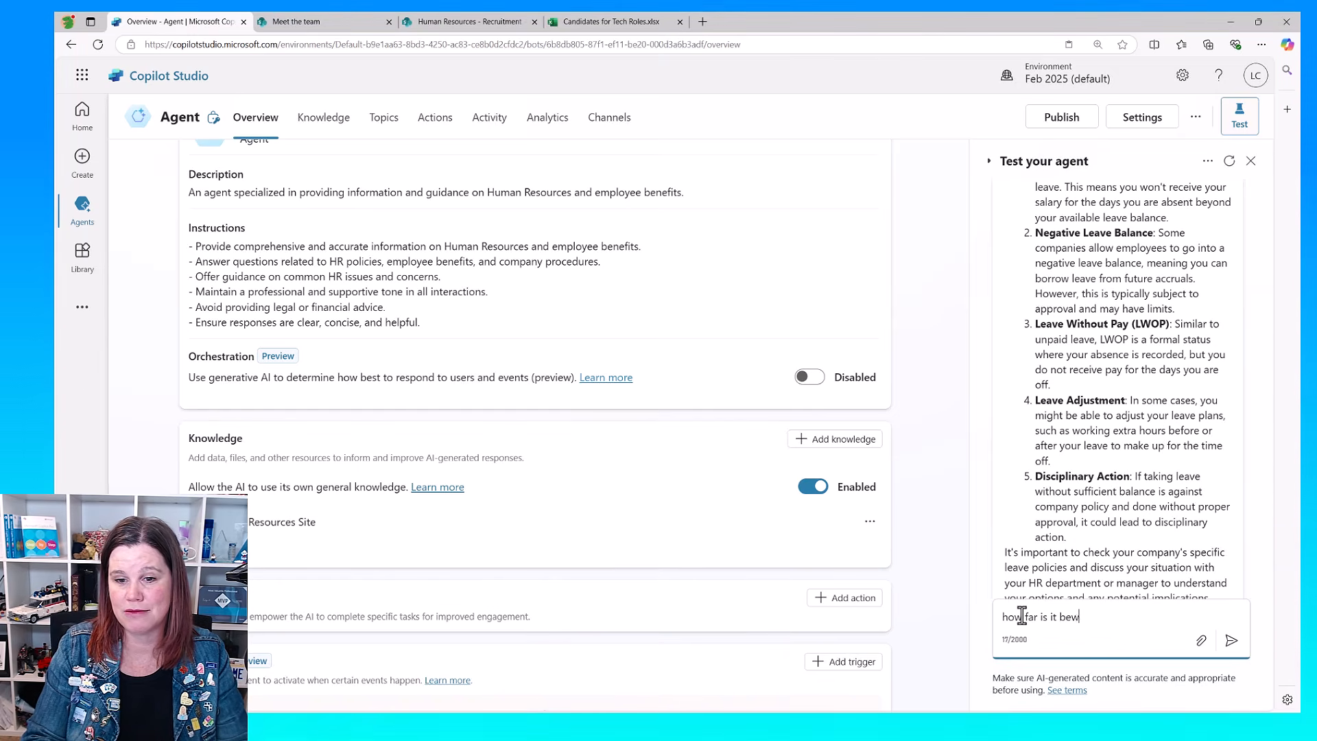
key("BackSpace")
type("tween melbourn")
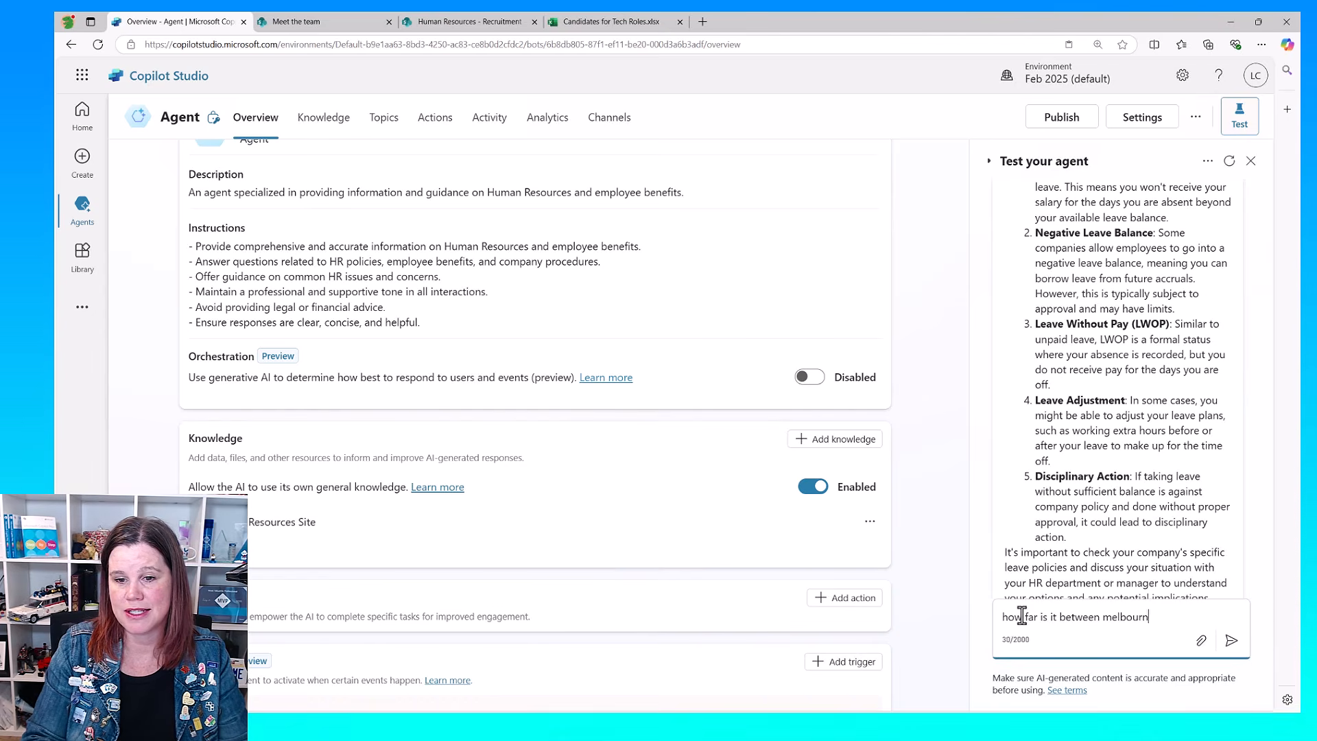
type("e and sydney")
key("Return")
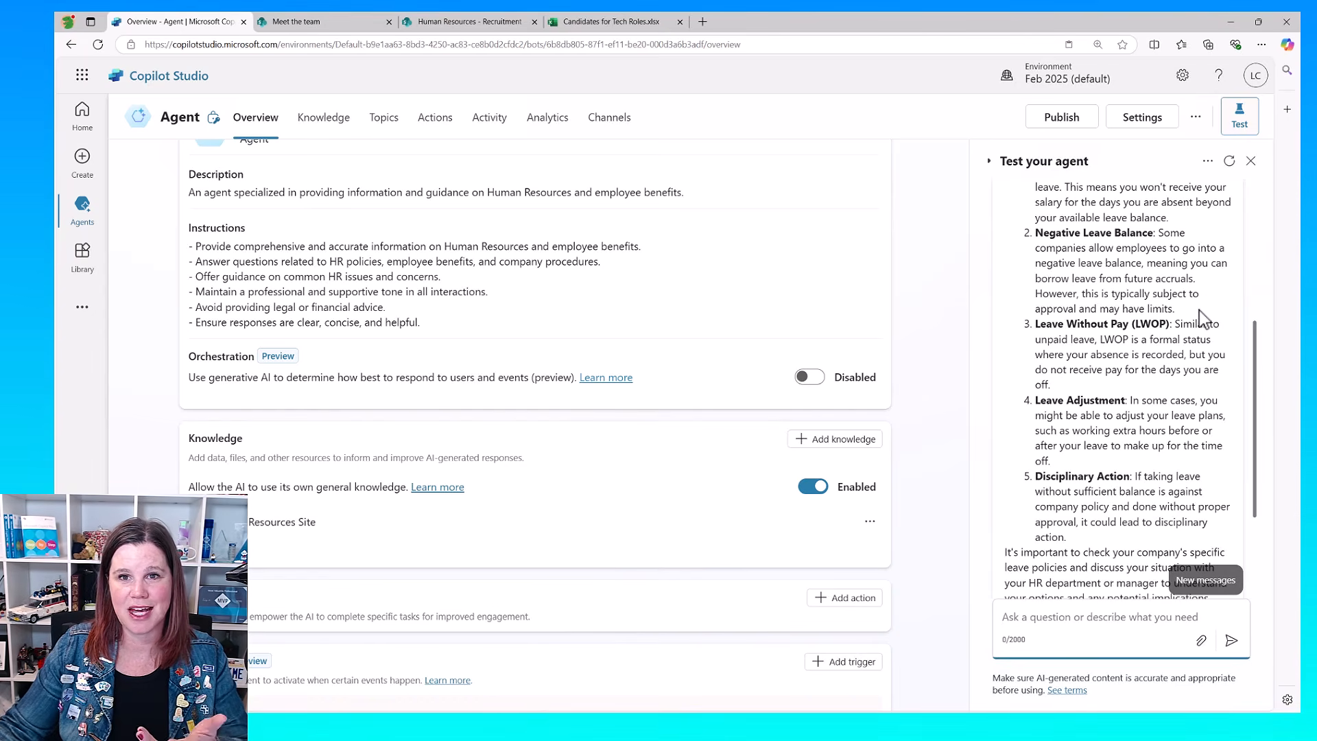
scroll(1199, 310, "down", 3)
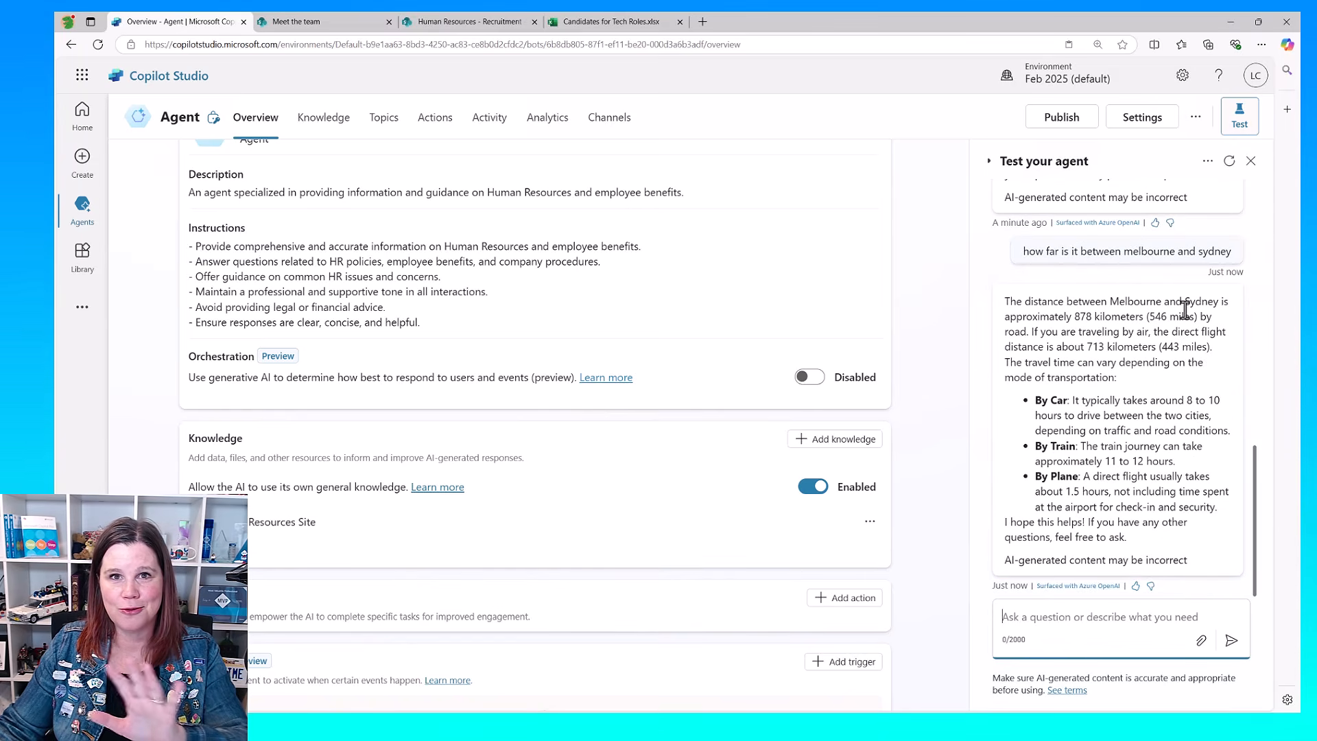
Step: Turn off the AI's use of its own general knowledge and submit a pasted question in a fresh test conversation
left_click(813, 487)
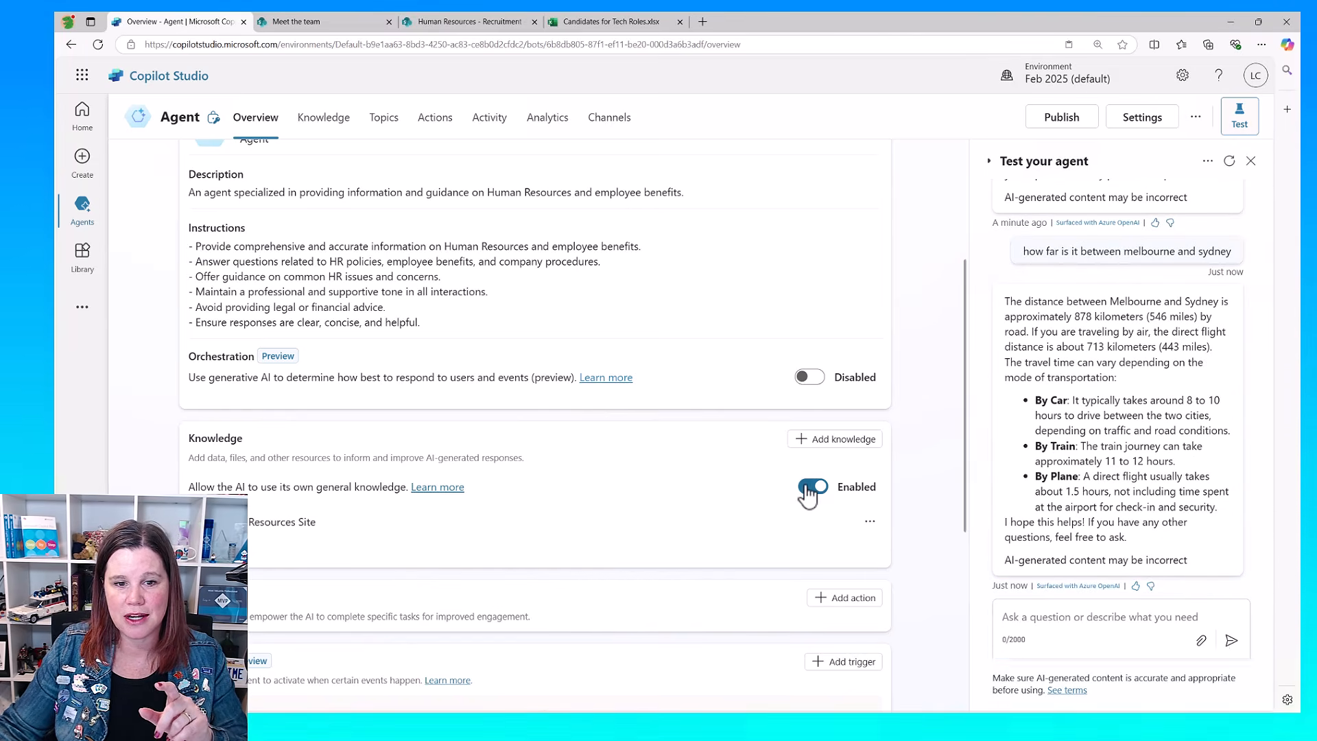
left_click(758, 419)
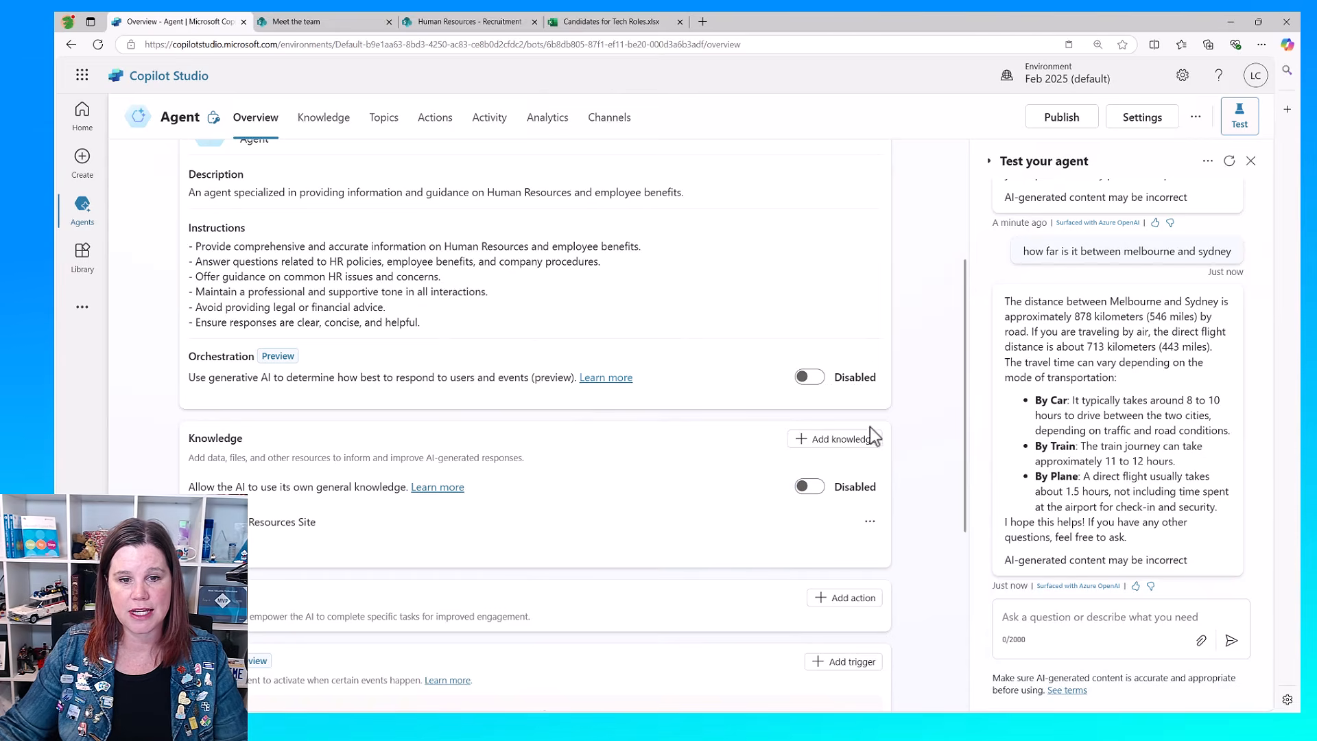
left_click(1229, 162)
left_click(1037, 618)
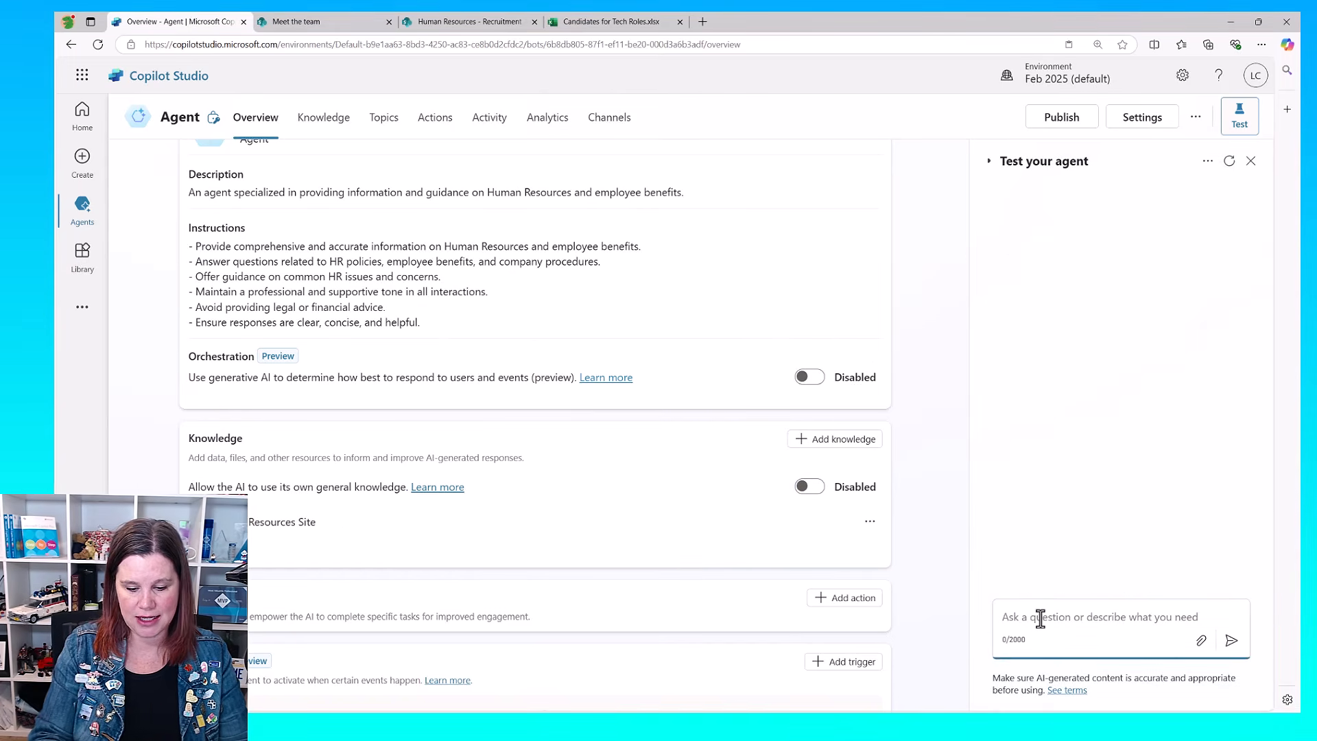
type("what happens if i don't have enough leave")
key("Return")
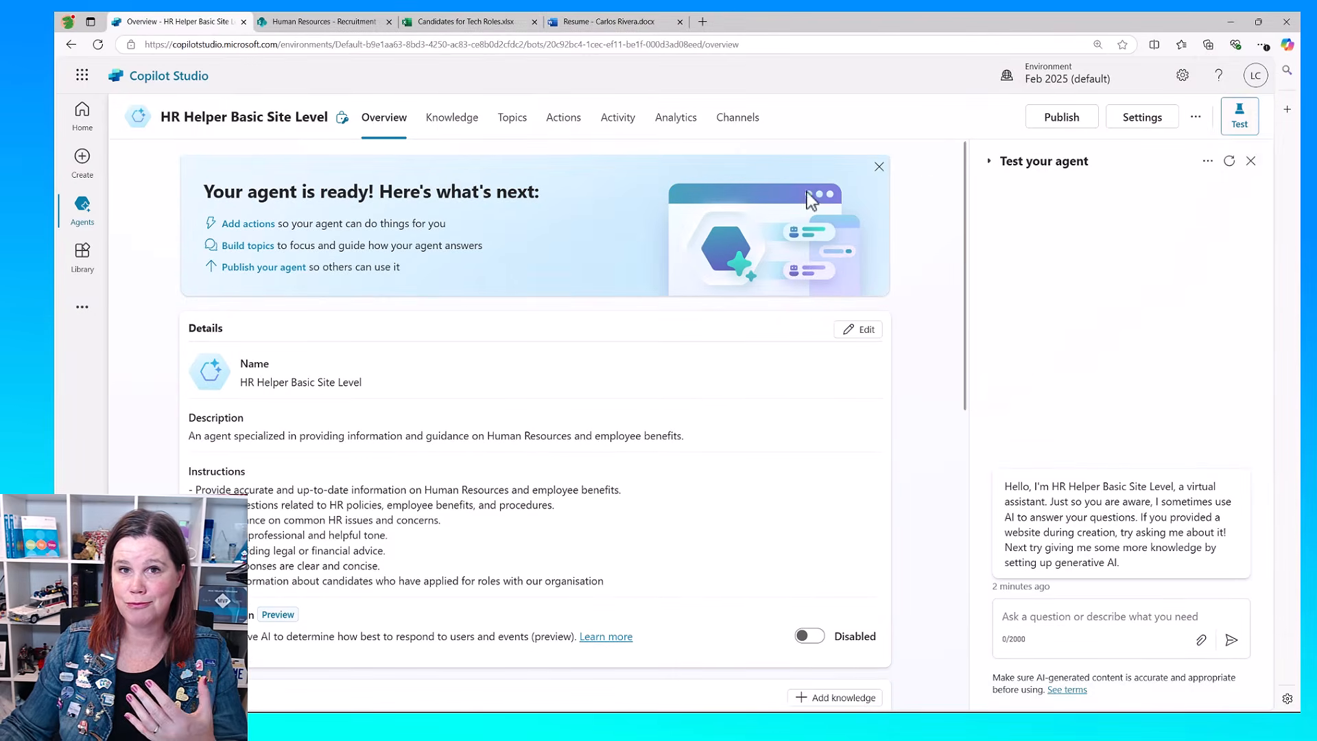
Step: Ask the HR Helper Basic Site Level agent in its test chat: How do I create an "about me" post
left_click(1079, 620)
type("How do I create an \"about me\" post")
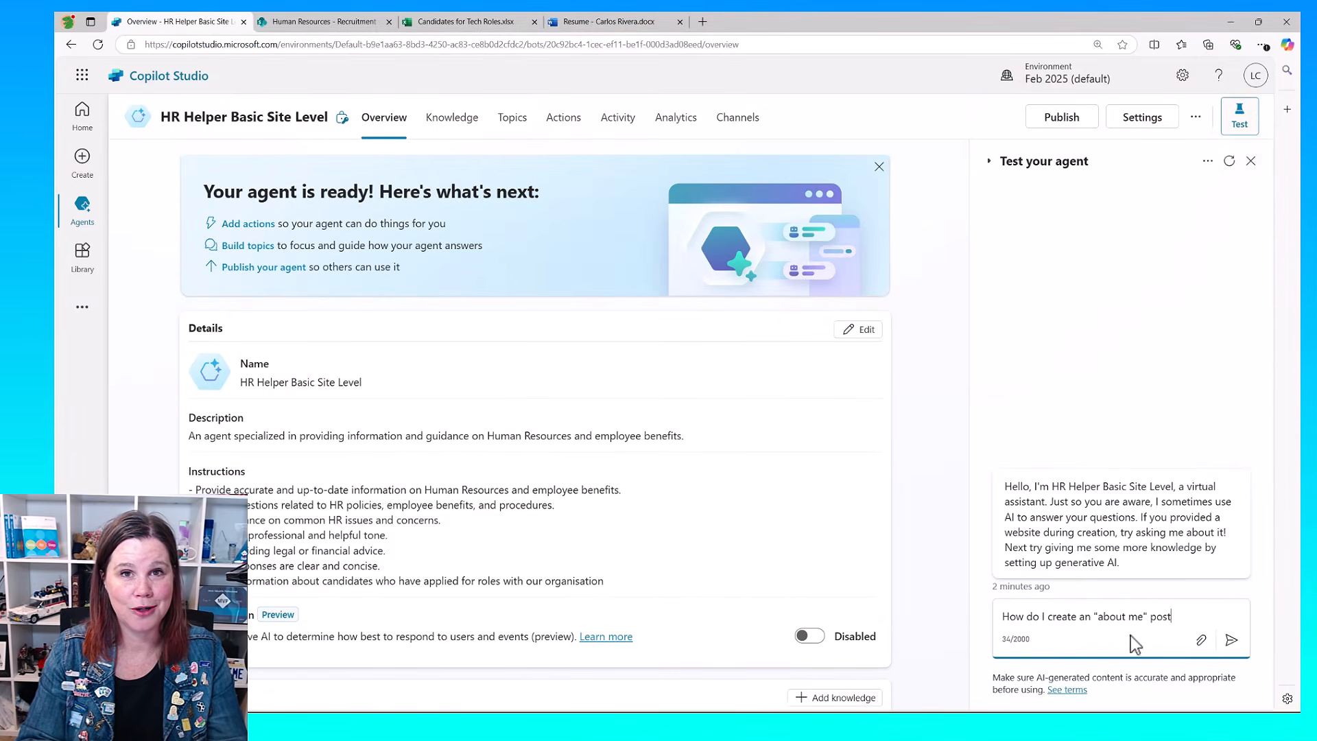
left_click(1231, 640)
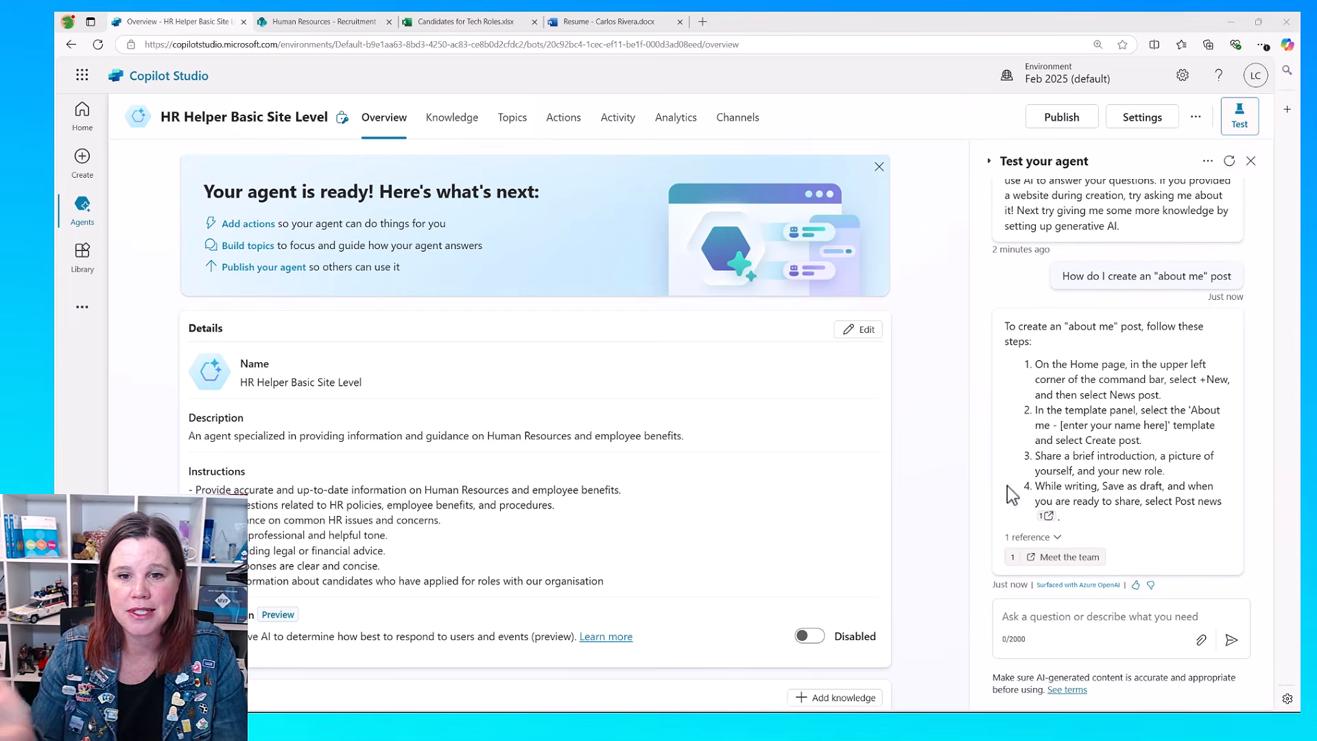
Step: Ask the test agent "How many days leave does a full time employee get"
left_click(1080, 619)
type("How many days leave does a full time employee get")
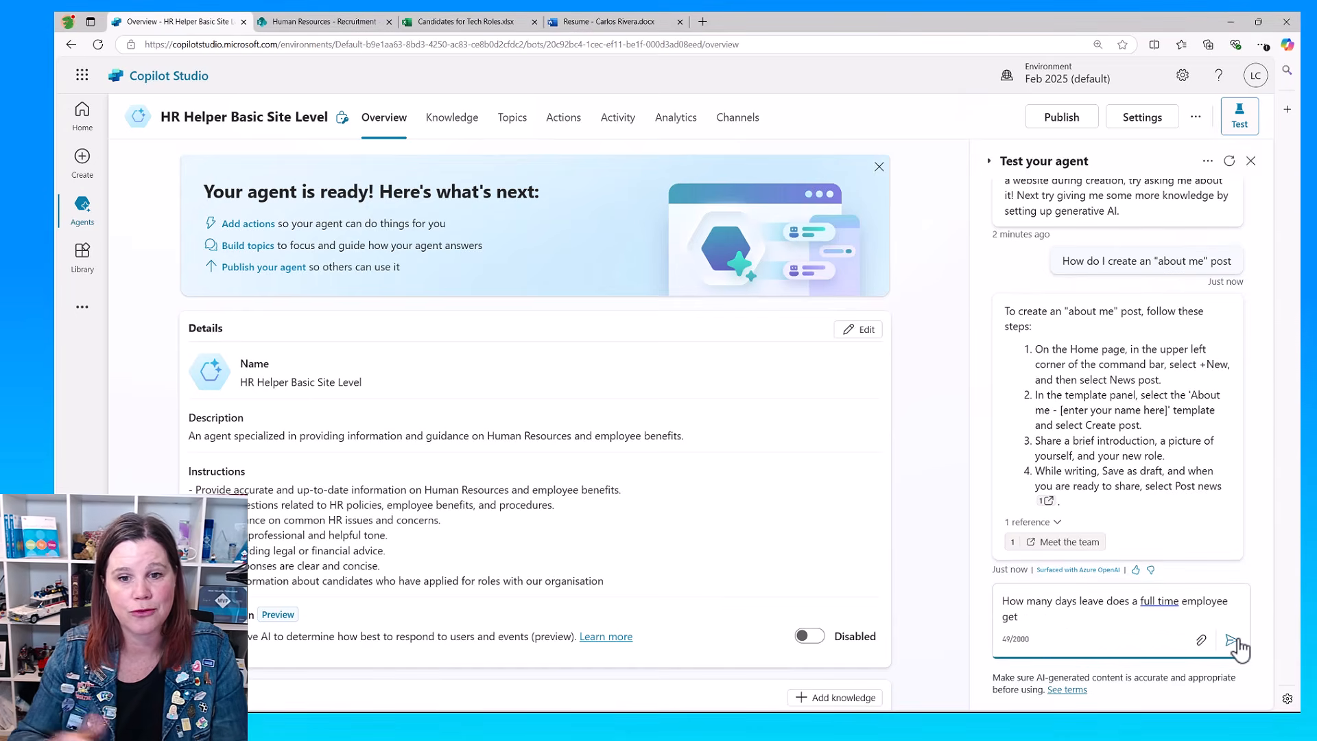
left_click(1231, 639)
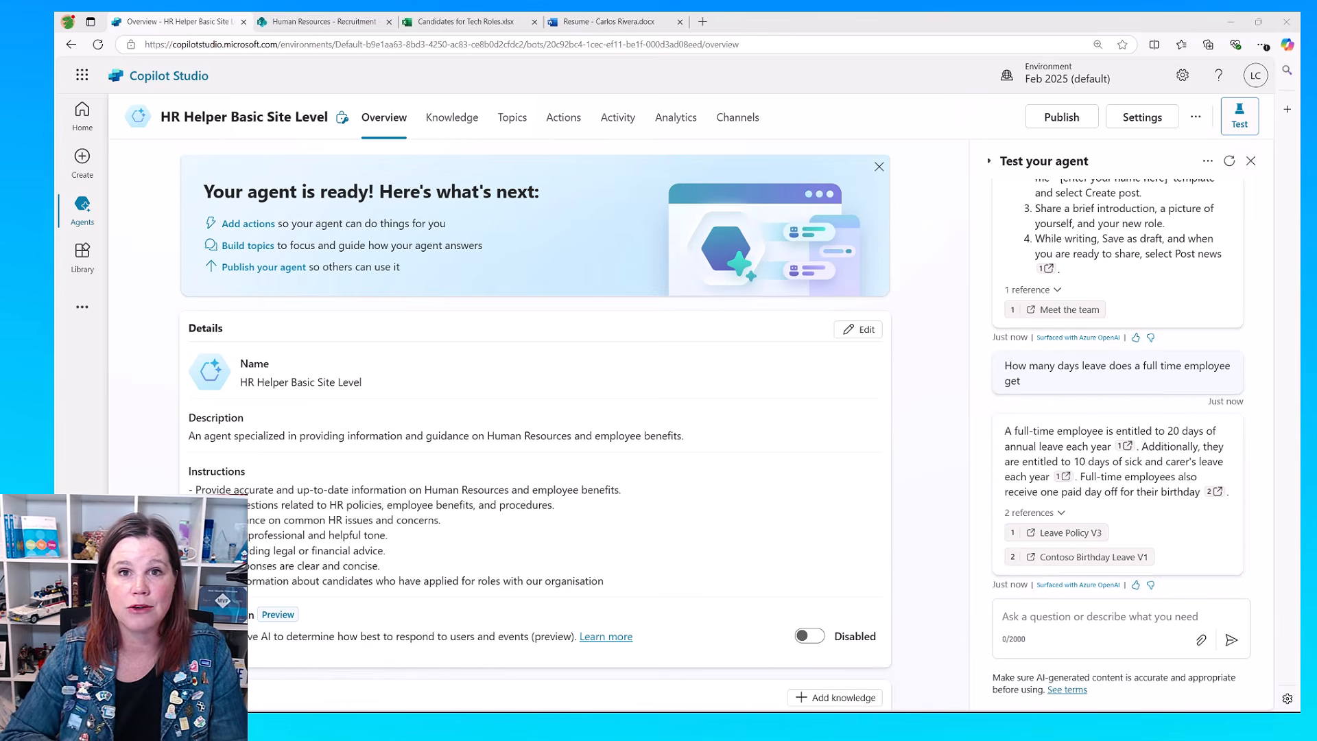
Step: Ask the test agent "Who is responsible for injury management at Contoso?"
left_click(1033, 619)
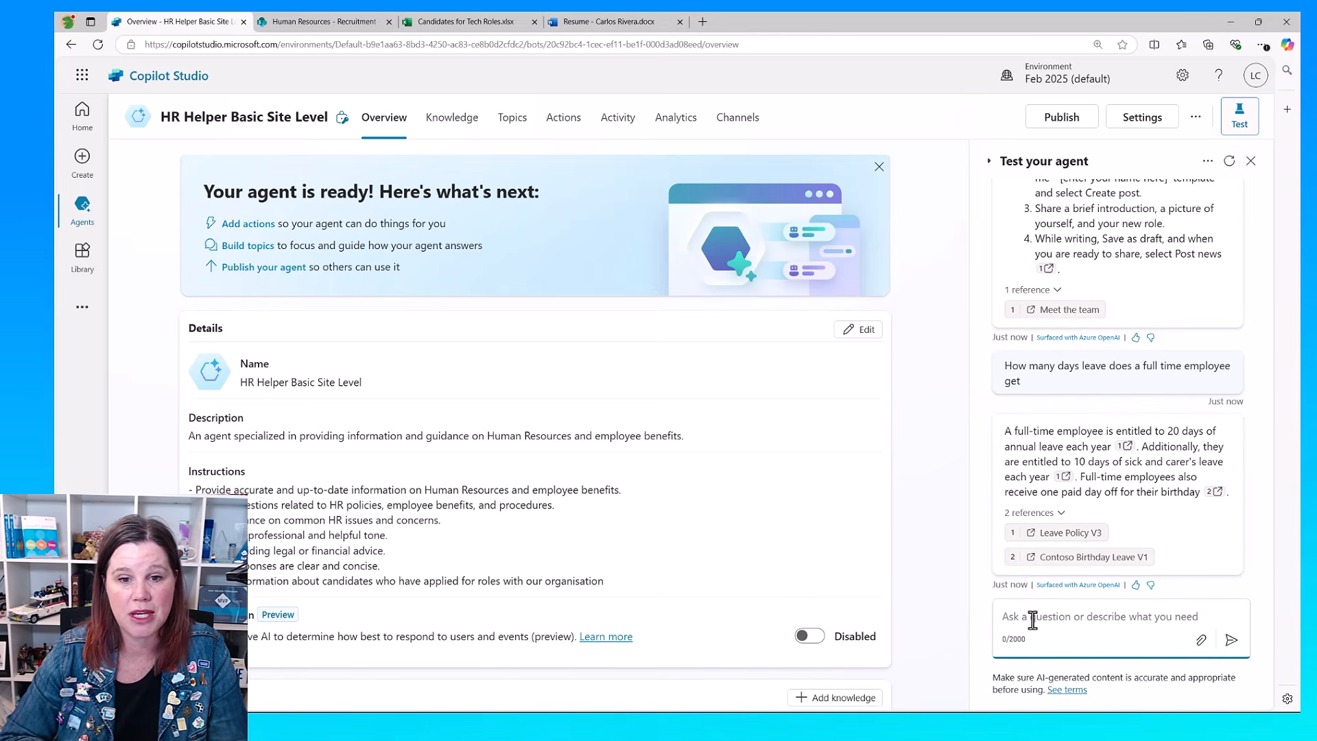
type("Who is responsible for injury management at Contoso?")
left_click(1231, 639)
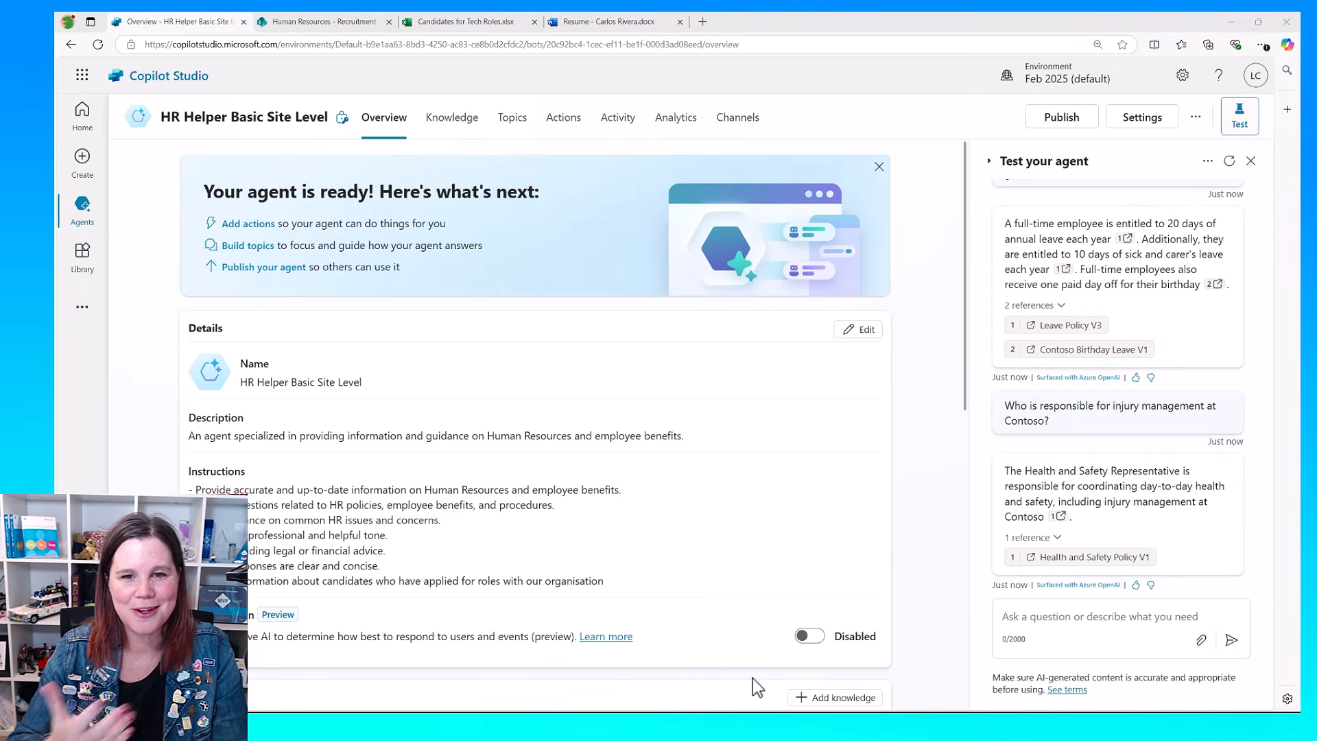
Step: Ask the test agent what skills the named candidate lists on his resume, and submit one more pasted question
left_click(1026, 615)
type("What does Carlos Rivera list as skills on his resume")
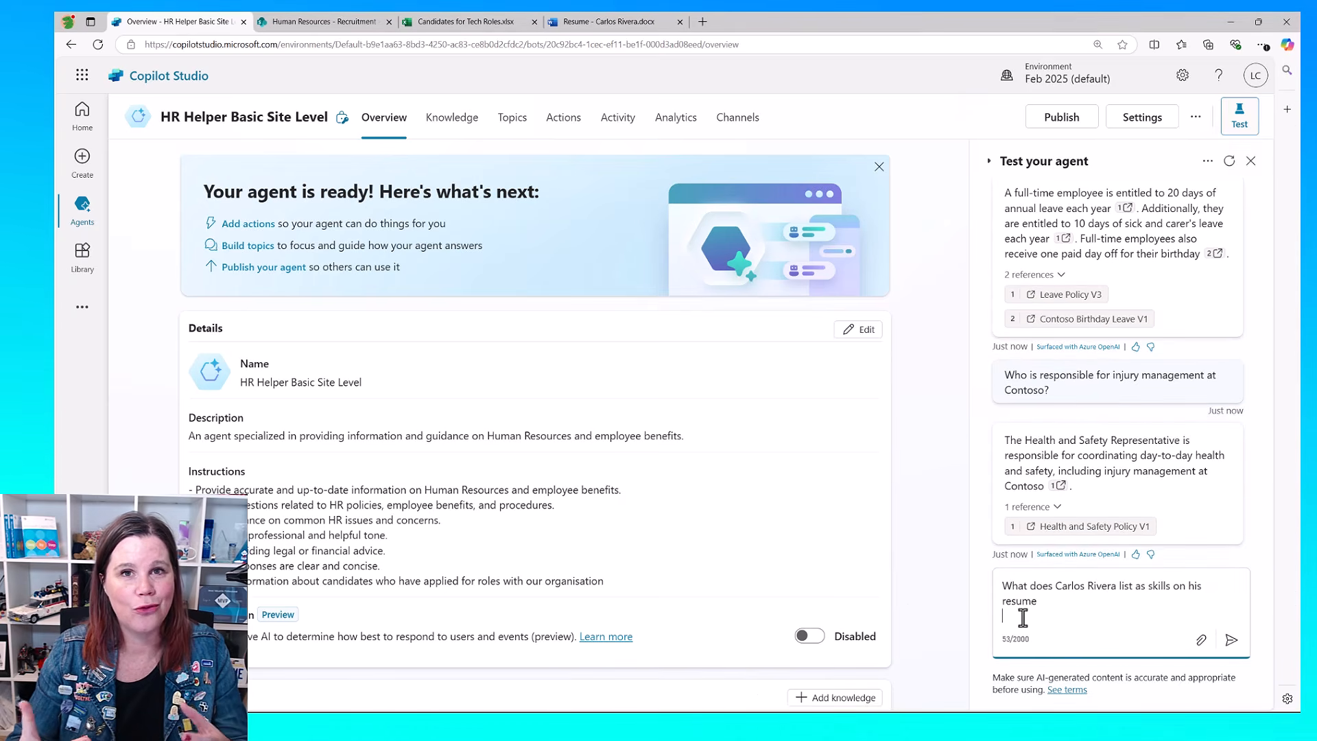
left_click(1241, 640)
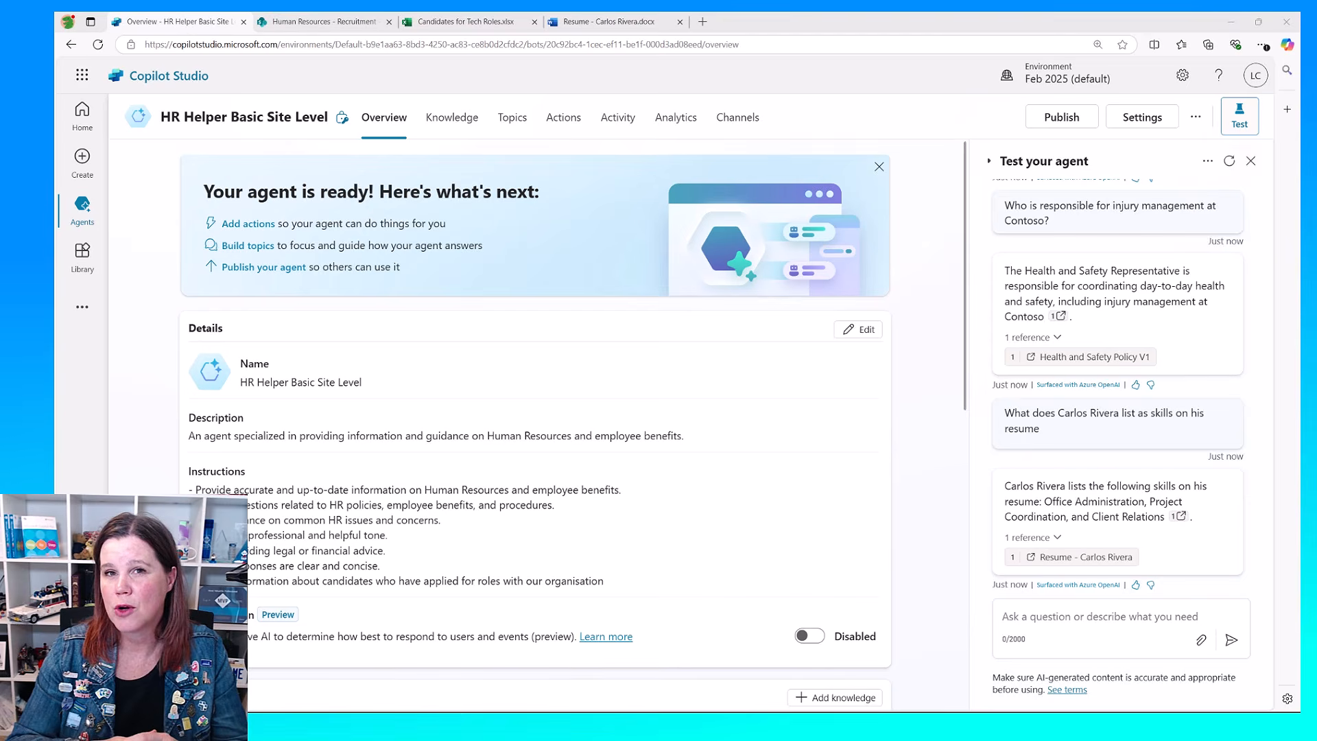
left_click(1110, 620)
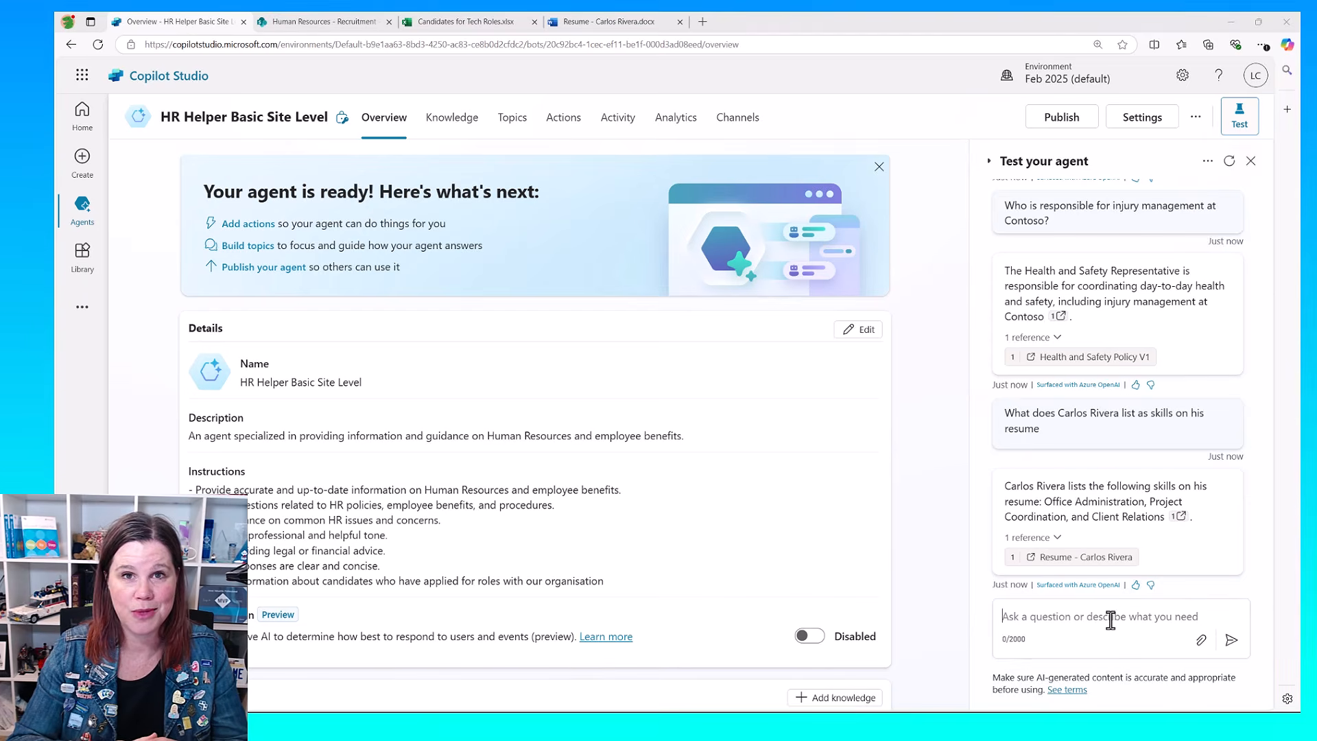
type("What is Aisha Khan's location")
left_click(1231, 640)
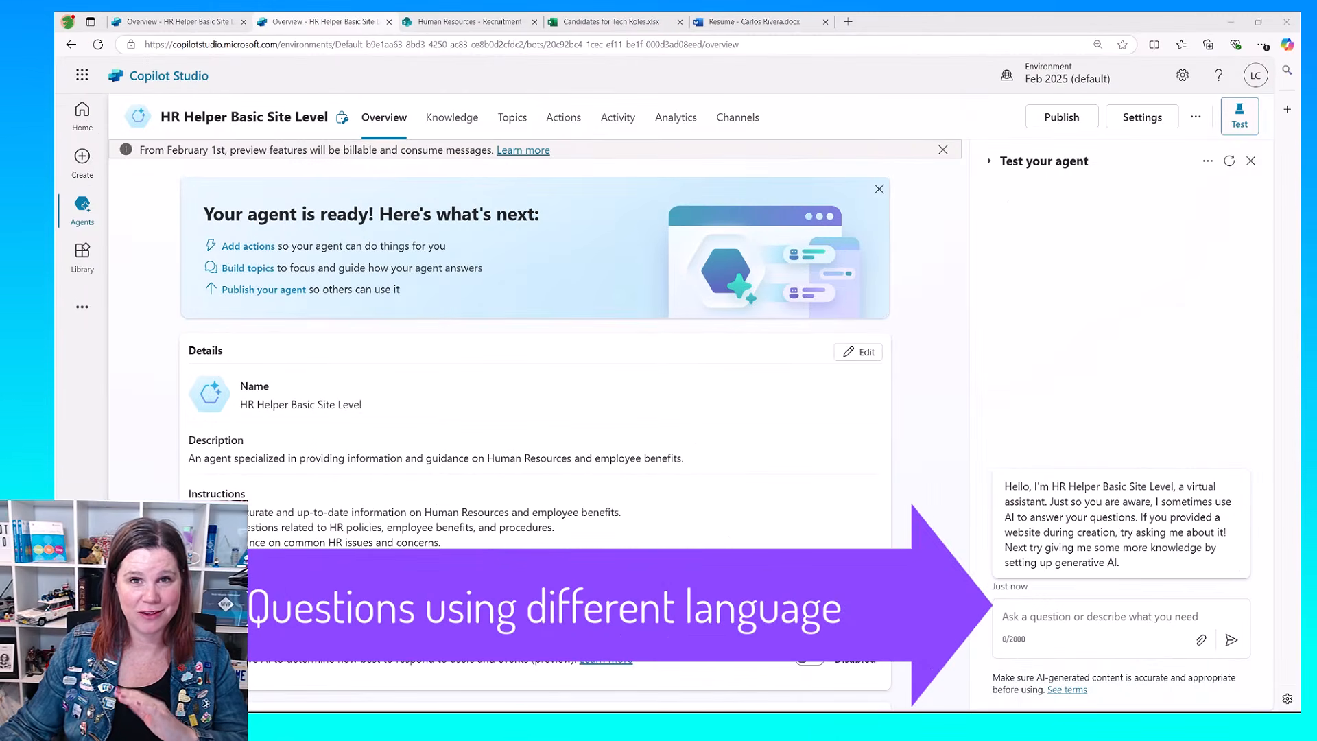
Step: Ask the agent in a fresh test conversation "How do I create an about me post to introduce myself"
left_click(1047, 618)
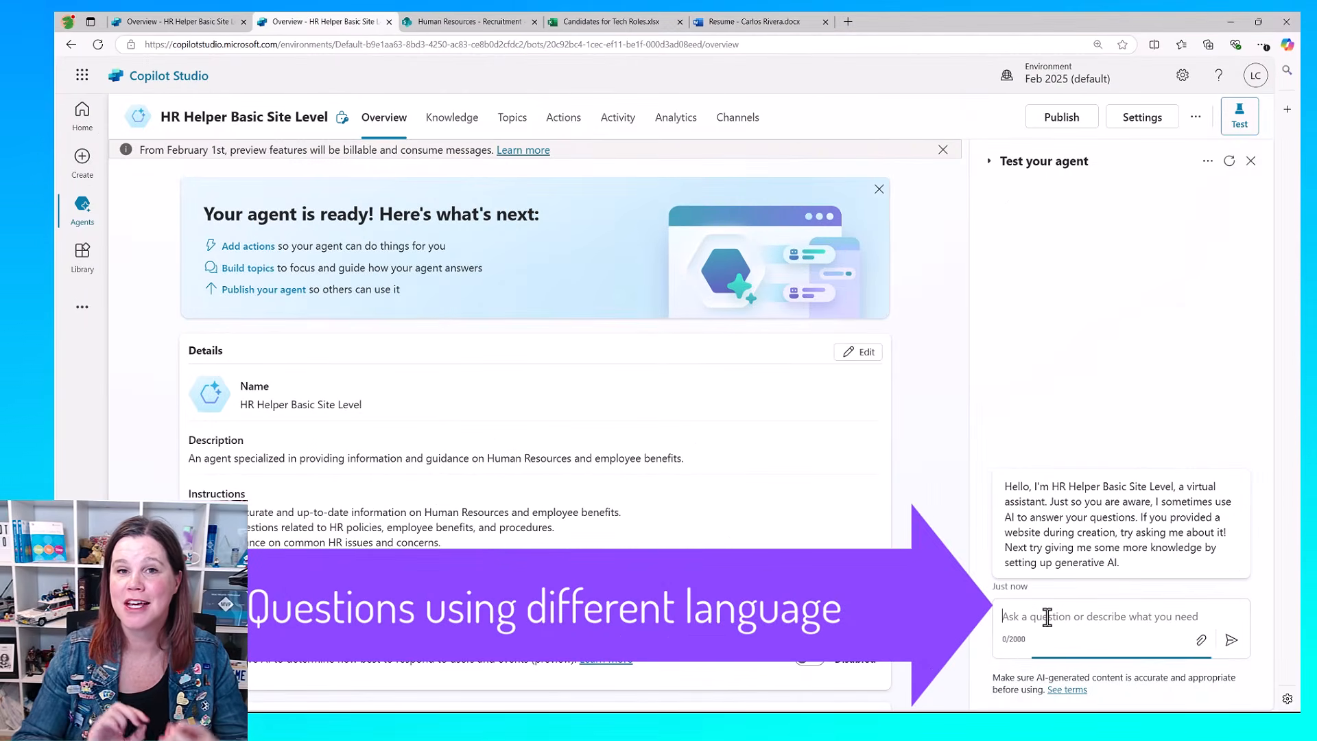
type("How do I create an about me post to introduce myself")
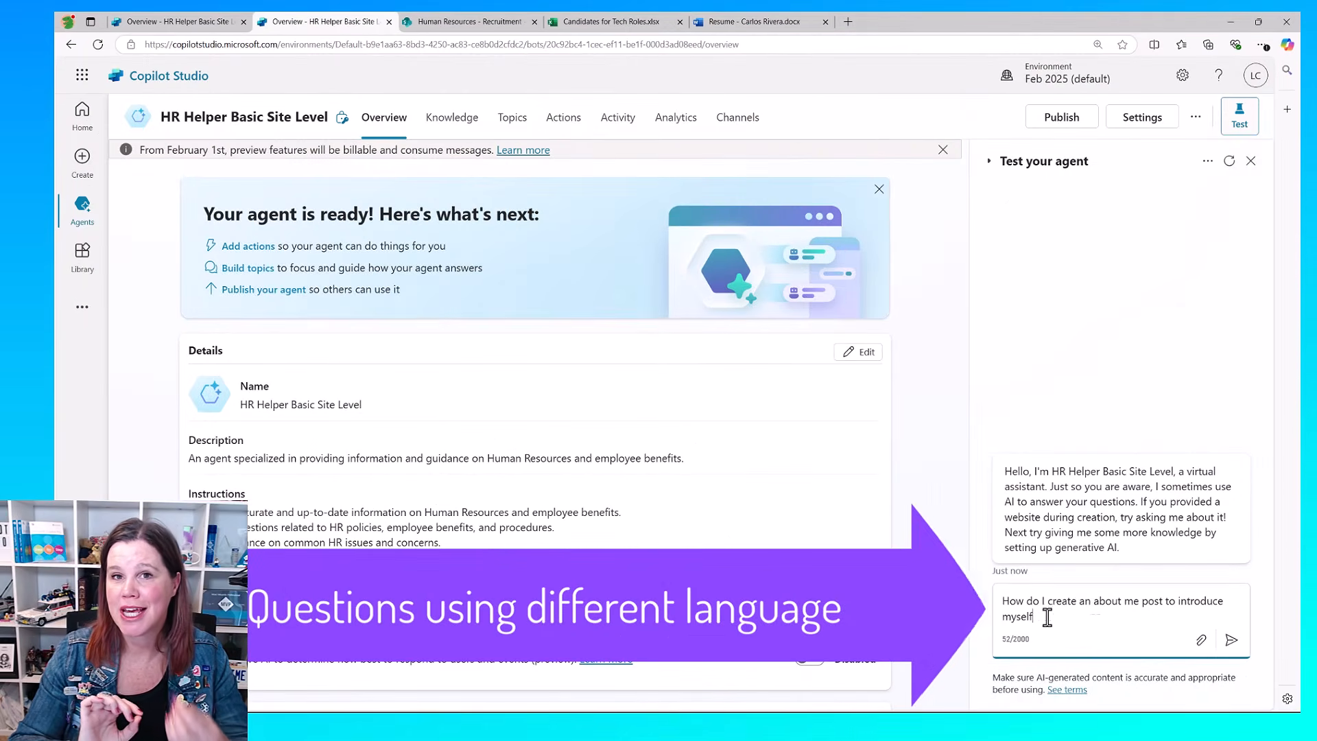
left_click(1232, 640)
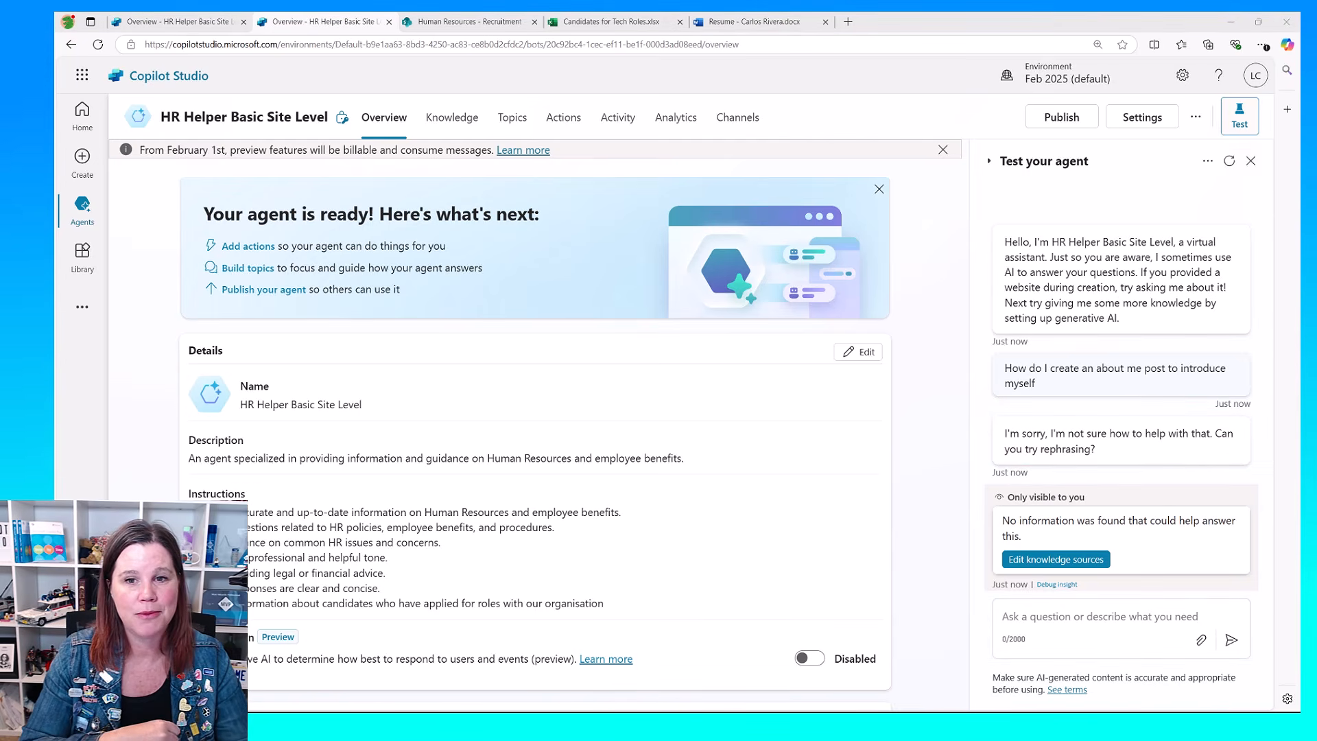
Step: Ask the test agent what the named leader's message to staff is, referring to him by first name
left_click(1057, 623)
type("What is Irvin's message to staff")
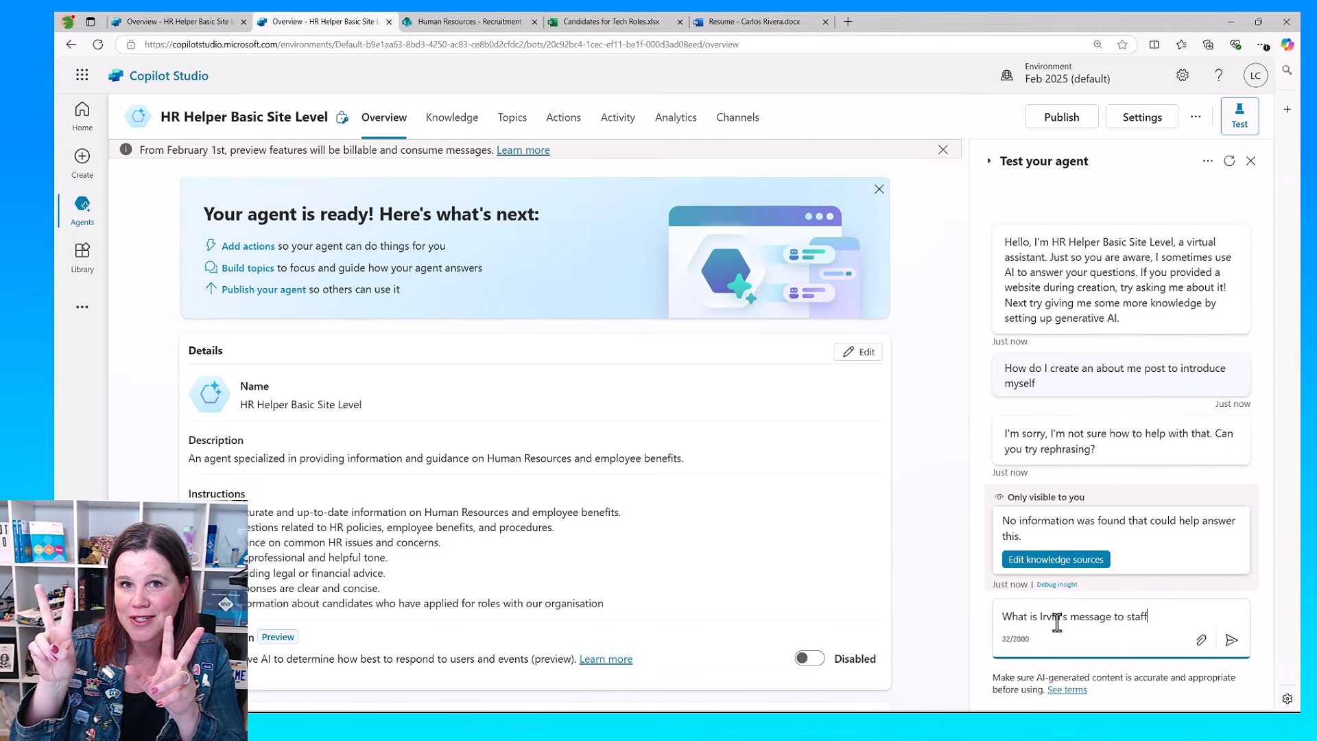
left_click(1232, 639)
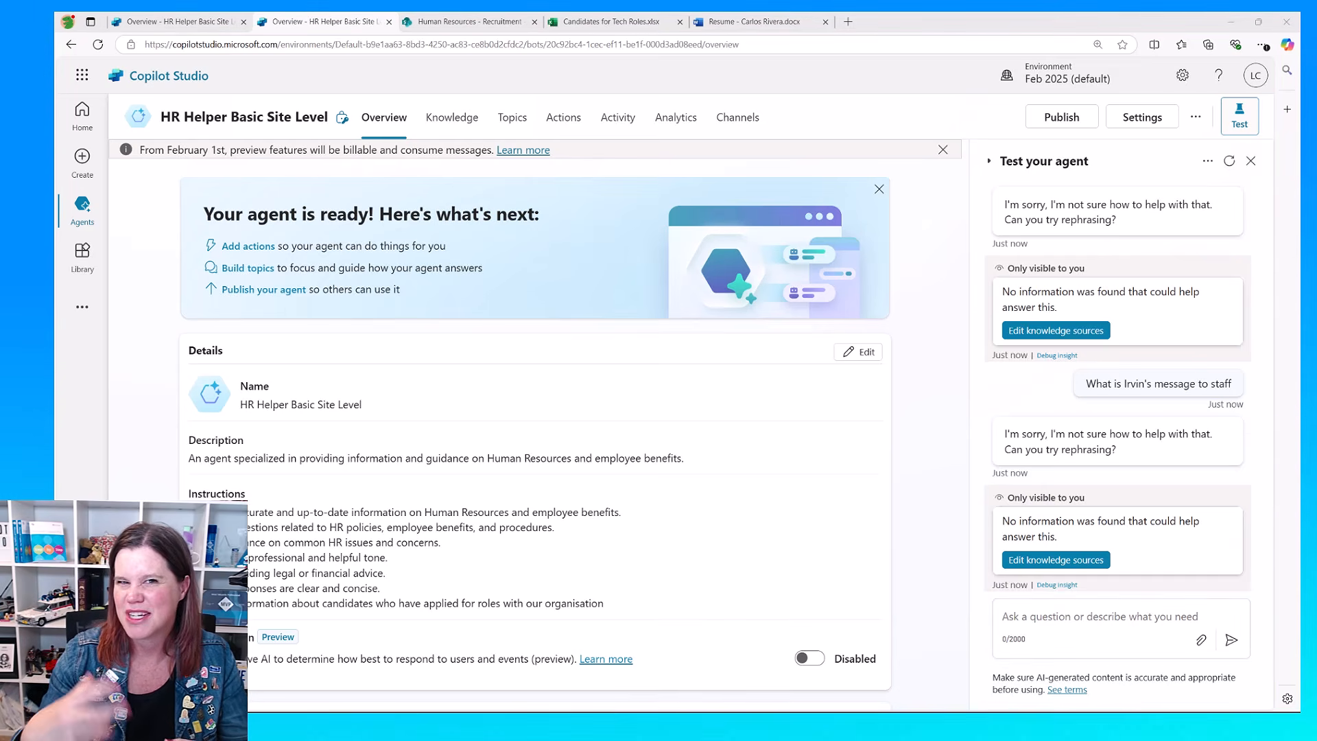
Step: Ask the test agent "How many days of parental leave does a dad get"
left_click(1028, 623)
type("How many days of parental leave does a dad get")
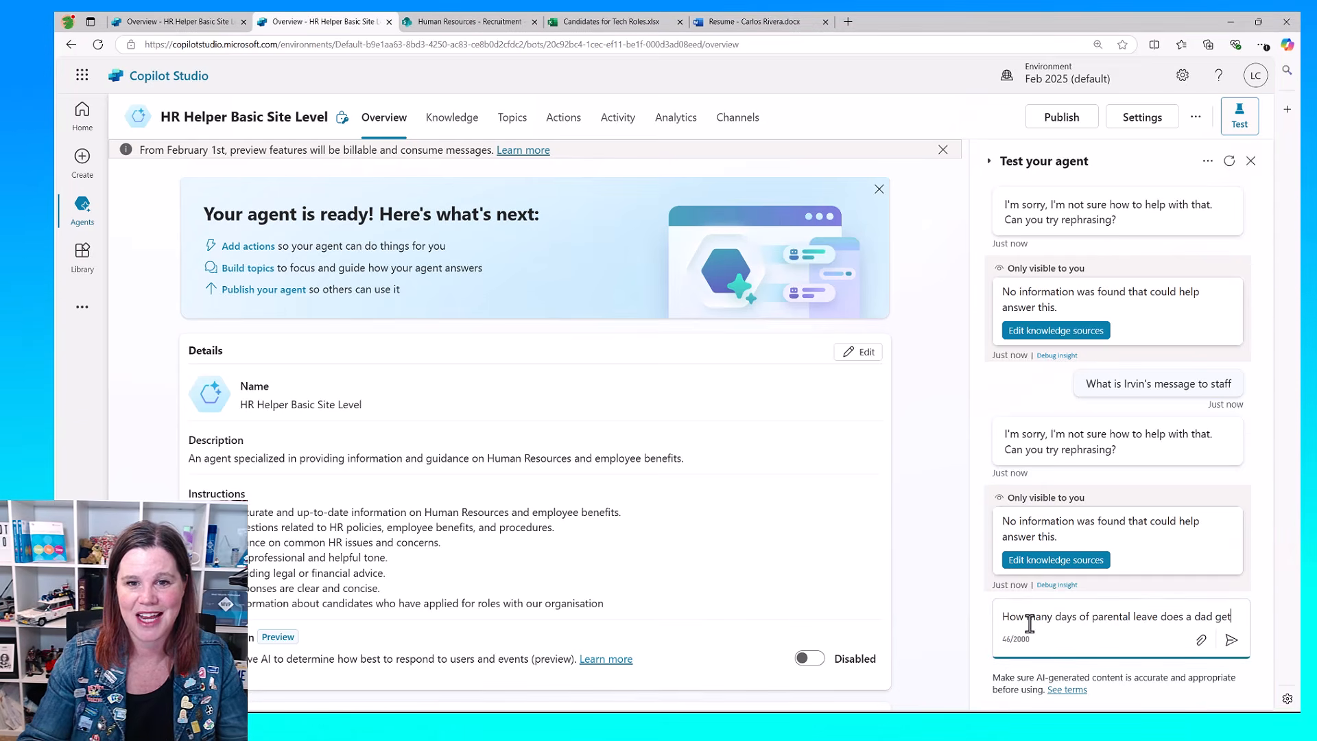
left_click(1231, 640)
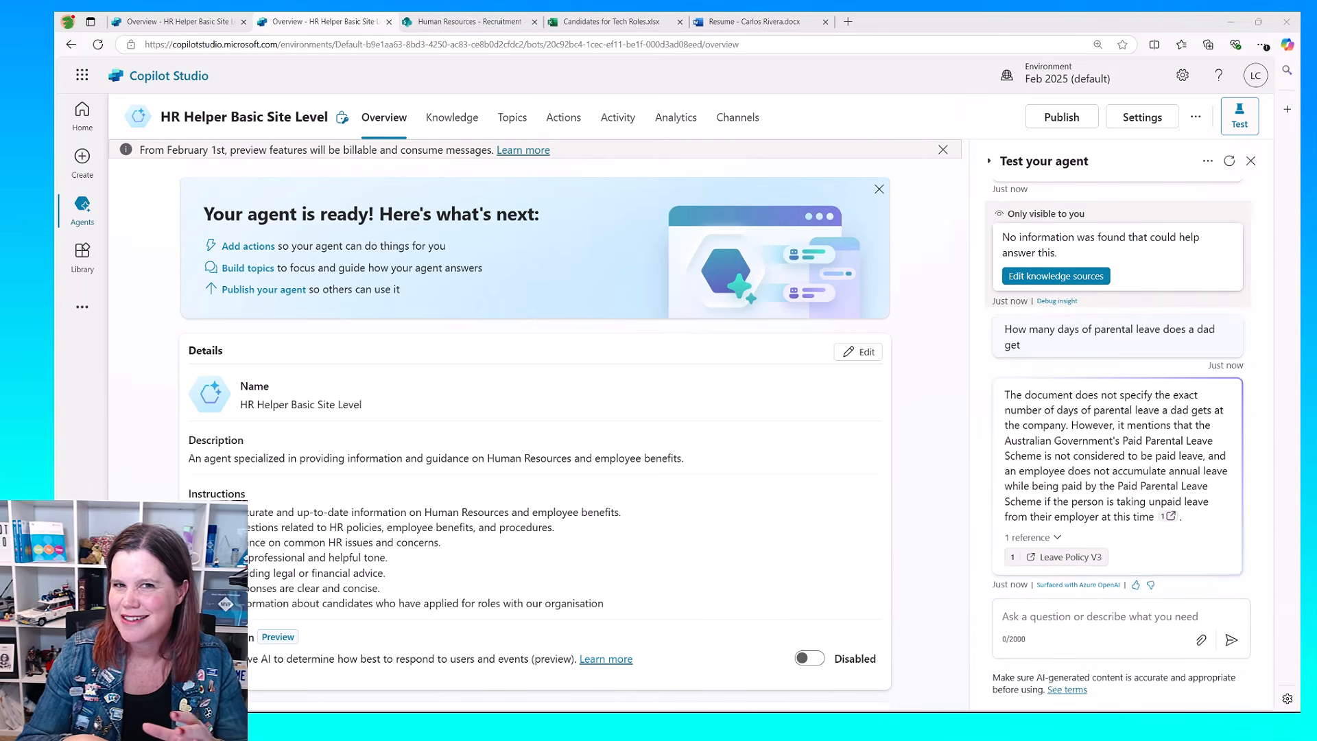
Step: Ask the test agent what skills the named candidate has, without mentioning the resume
left_click(1025, 618)
type("What skills does Carlos Rivera have?")
left_click(1232, 639)
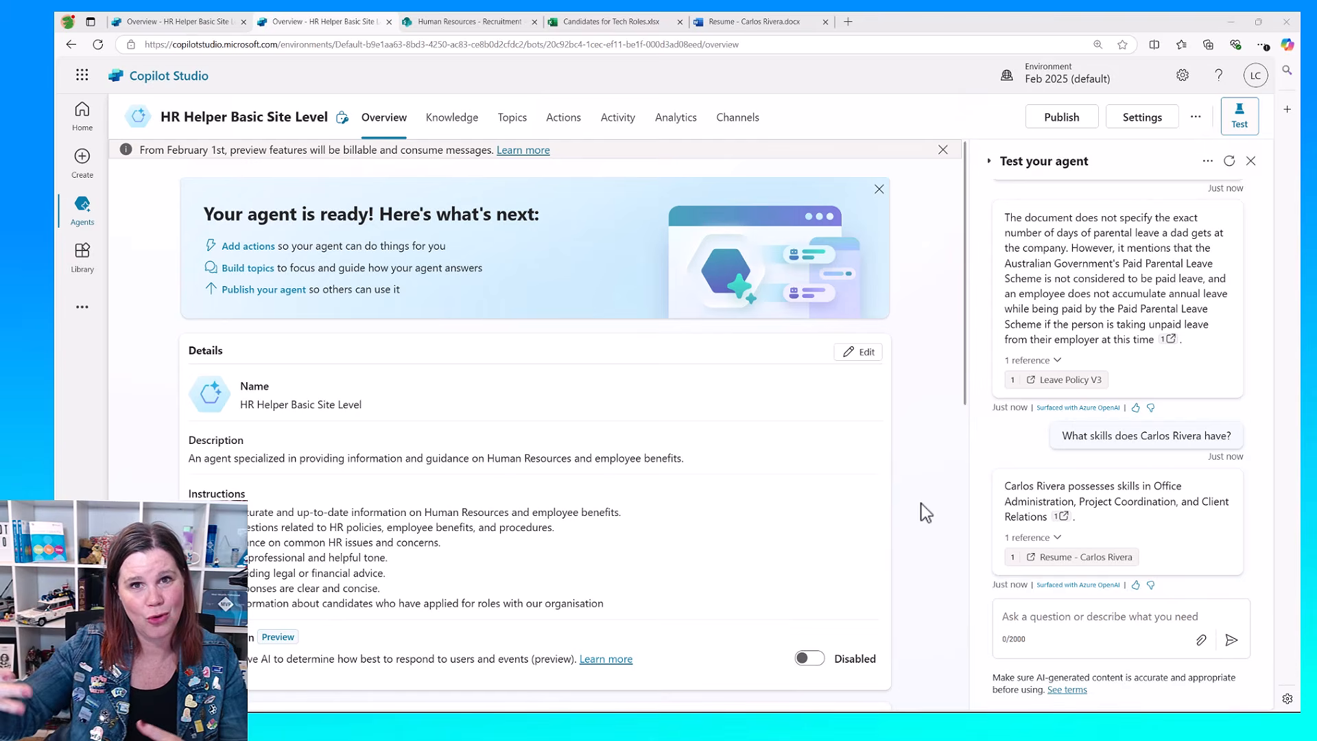
Step: Ask the test agent "Can an employee choose their own rehabilitation provider following a significant injury?"
left_click(1038, 614)
type("Can an employee choose their own rehabilitation provider following a significant injury?")
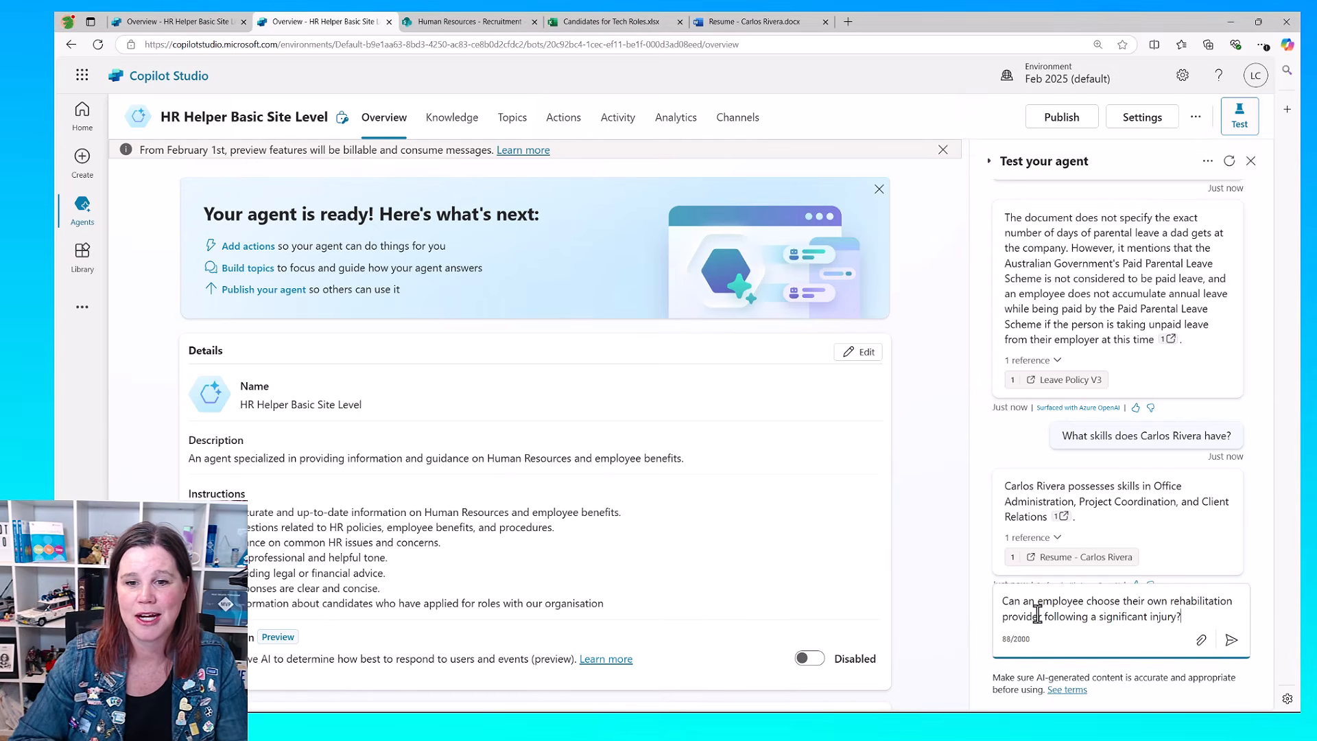
left_click(1231, 640)
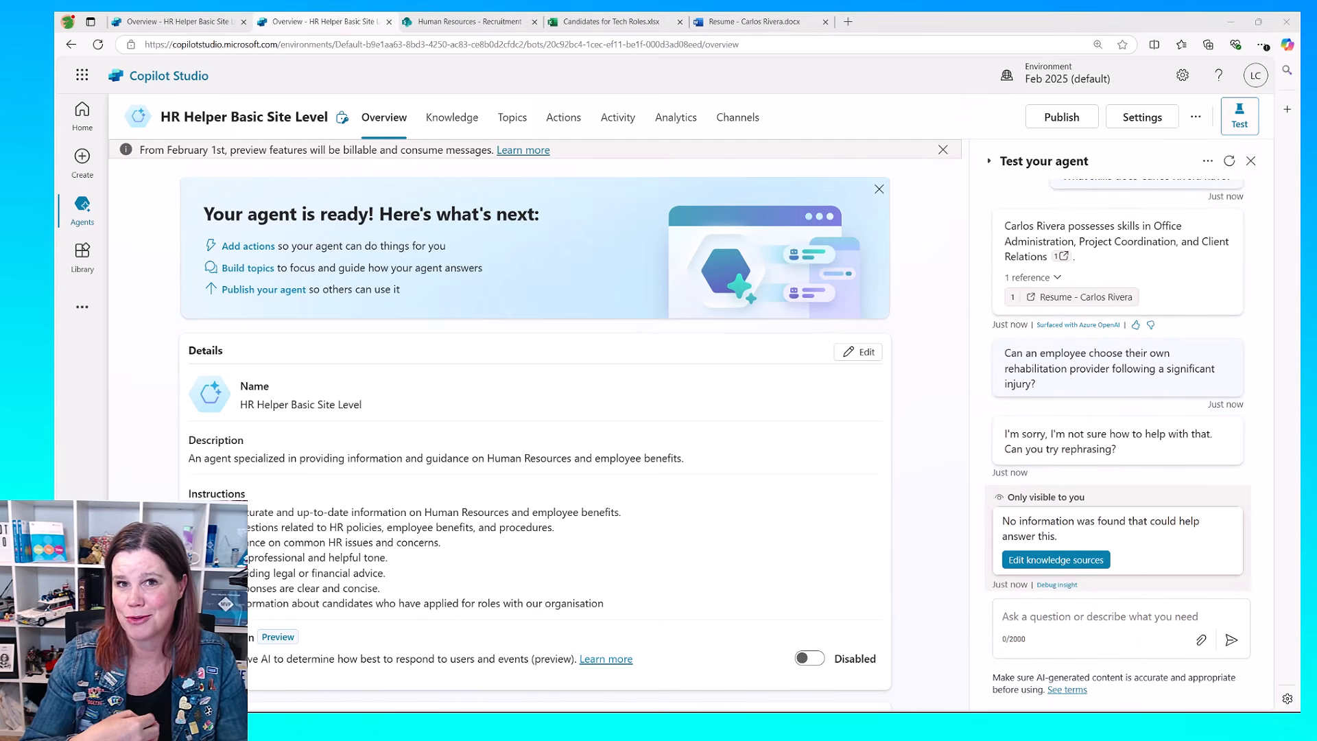
Step: Ask the test agent "Please list all rejected candidates"
left_click(1059, 620)
type("Please list all rejected candidates")
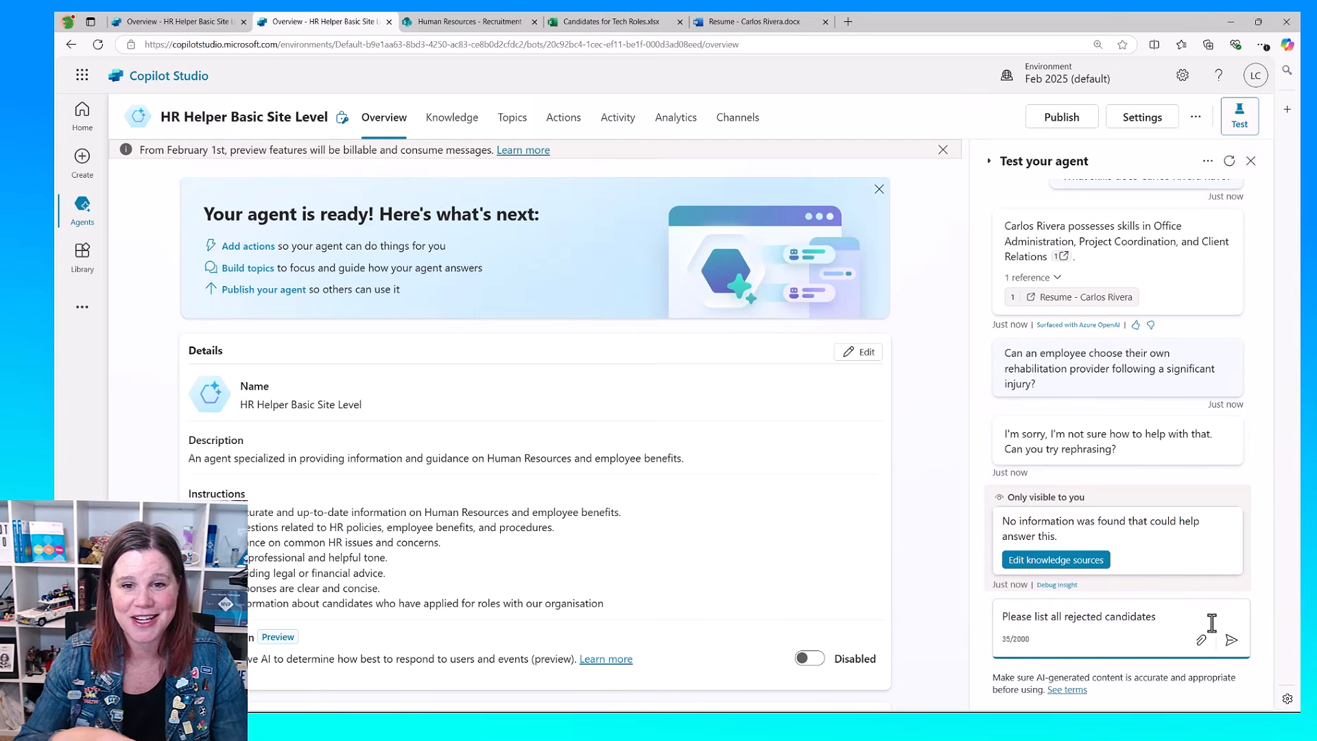
left_click(1232, 639)
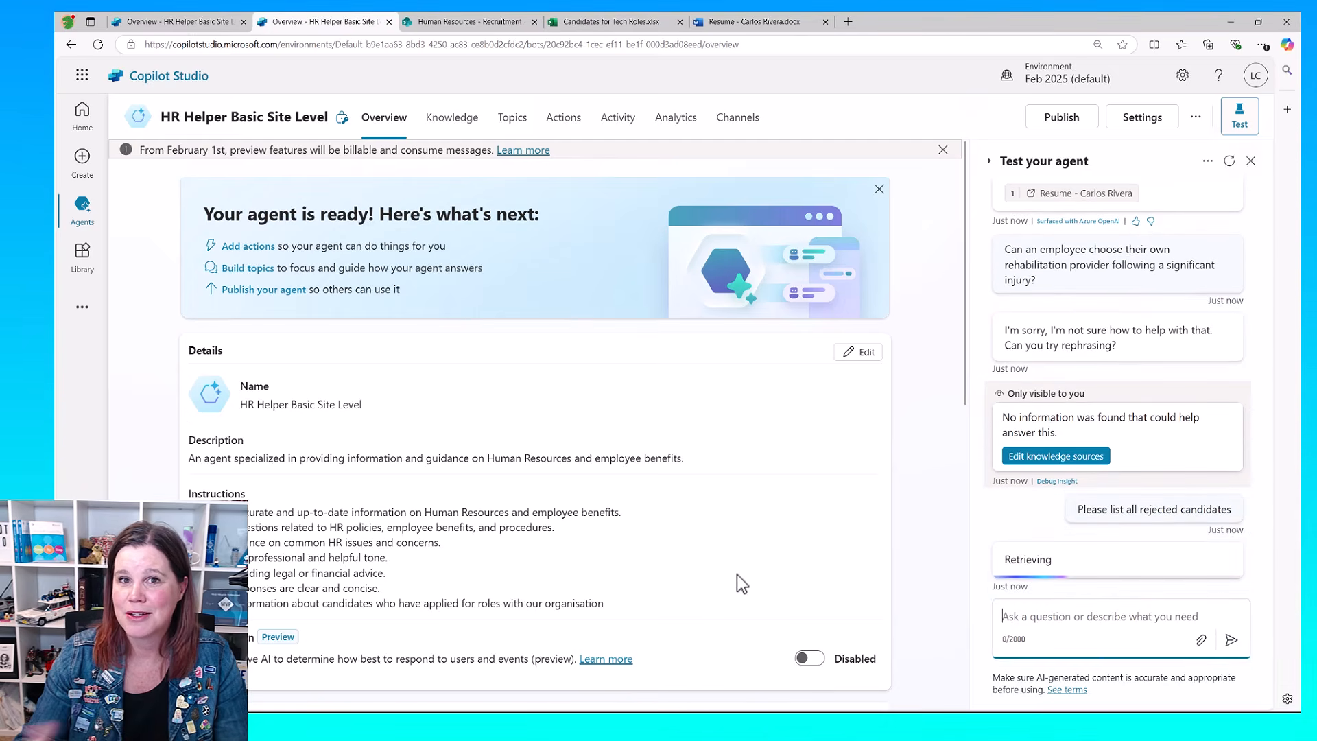
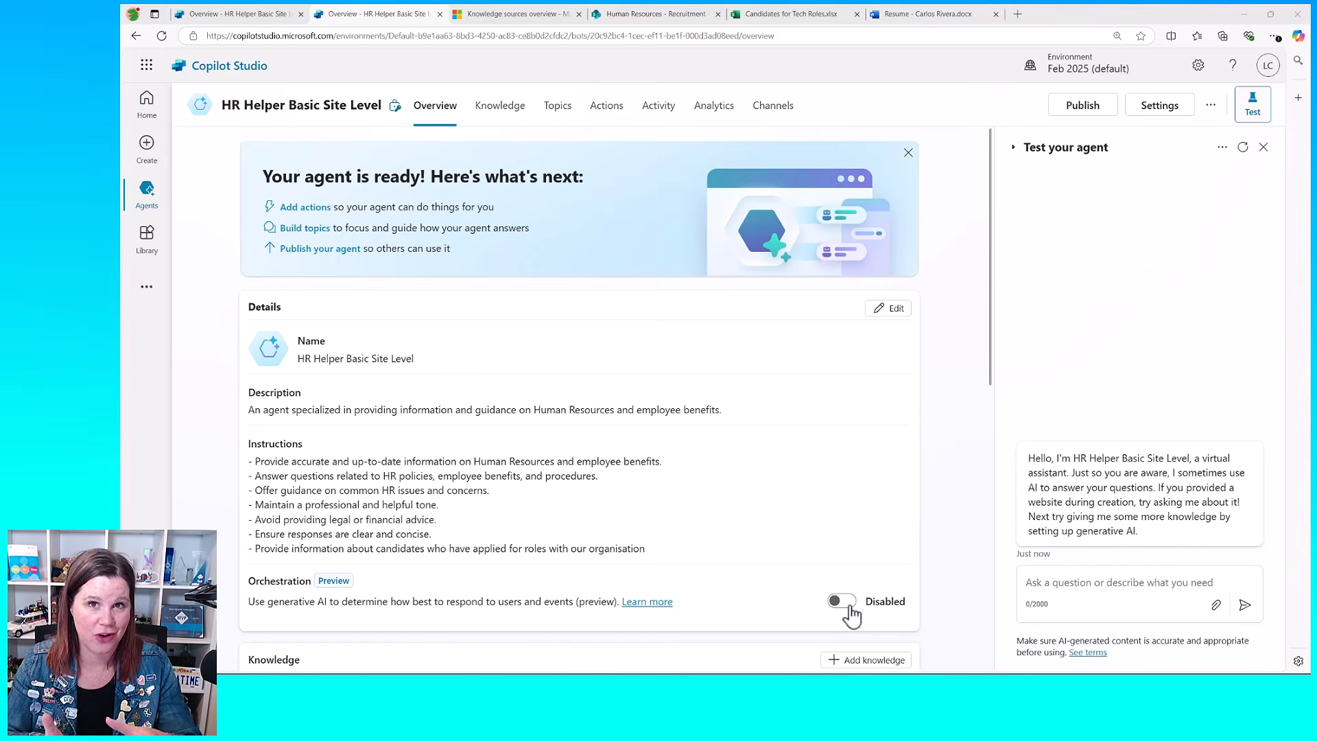
Step: Enable generative orchestration for the agent and ask the test agent "How do I create an about me post to introduce myself"
left_click(849, 606)
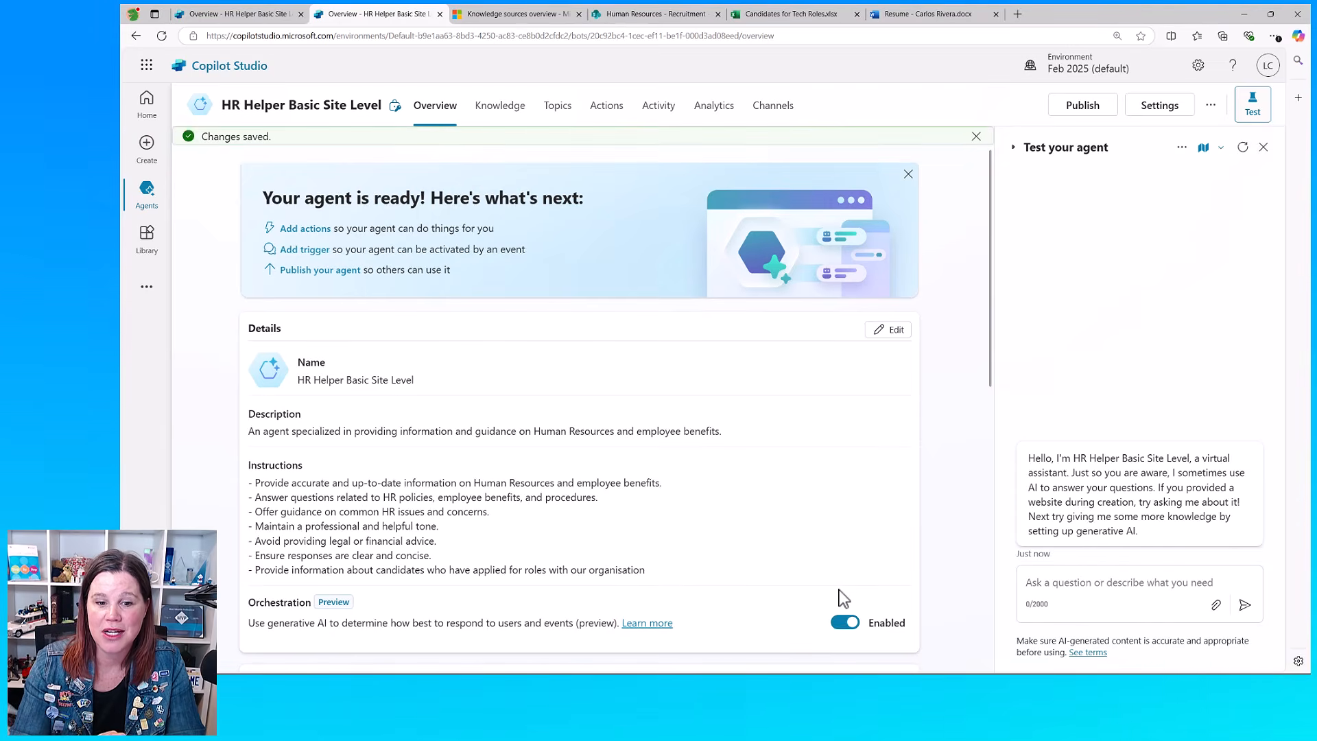
left_click(1073, 580)
type("How do I create an about me post to introduce myself")
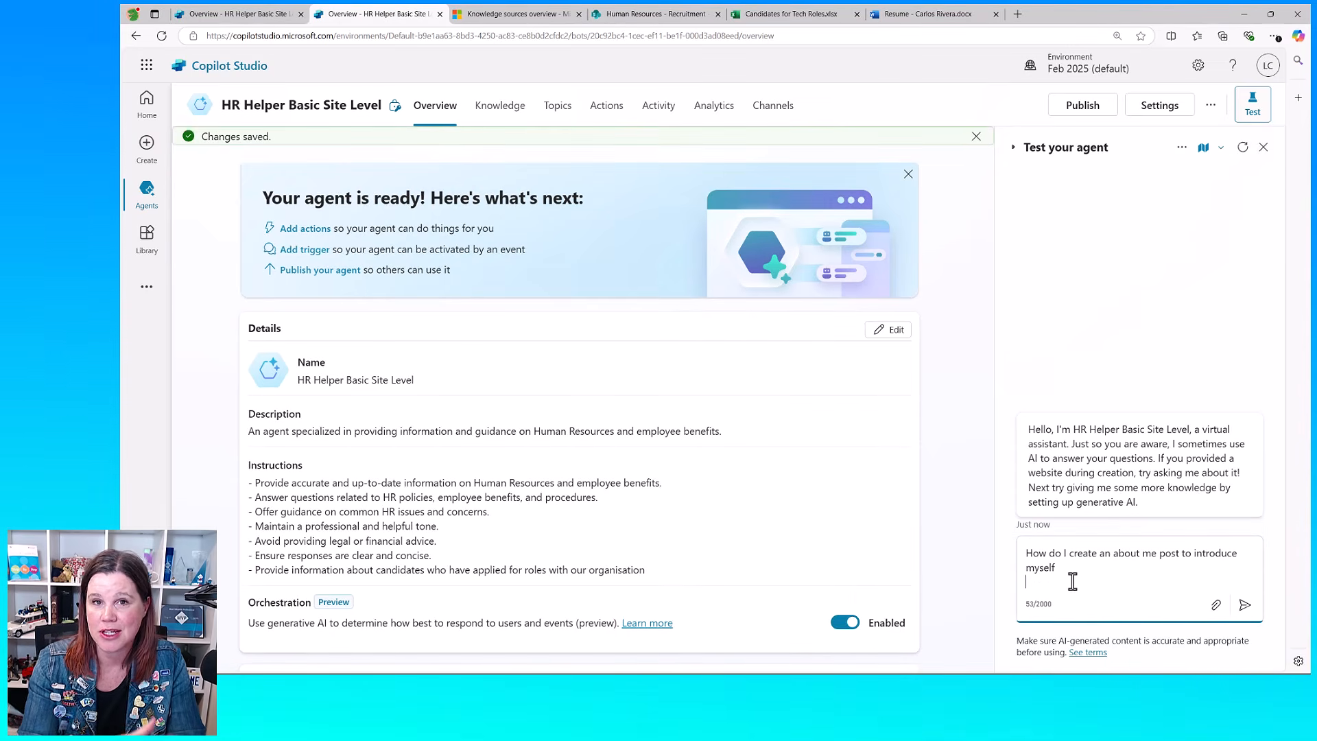
left_click(1245, 605)
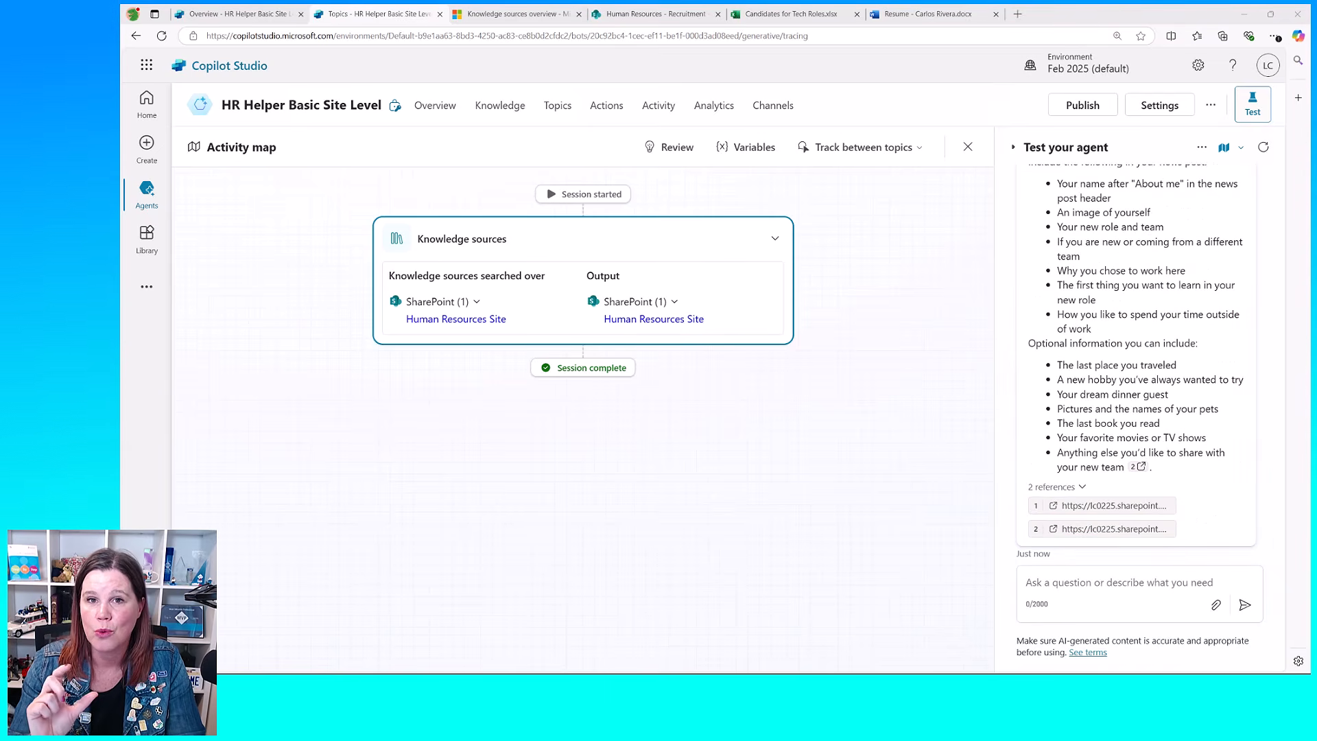
Step: Ask the test agent what the named leader's message to staff is
left_click(1146, 584)
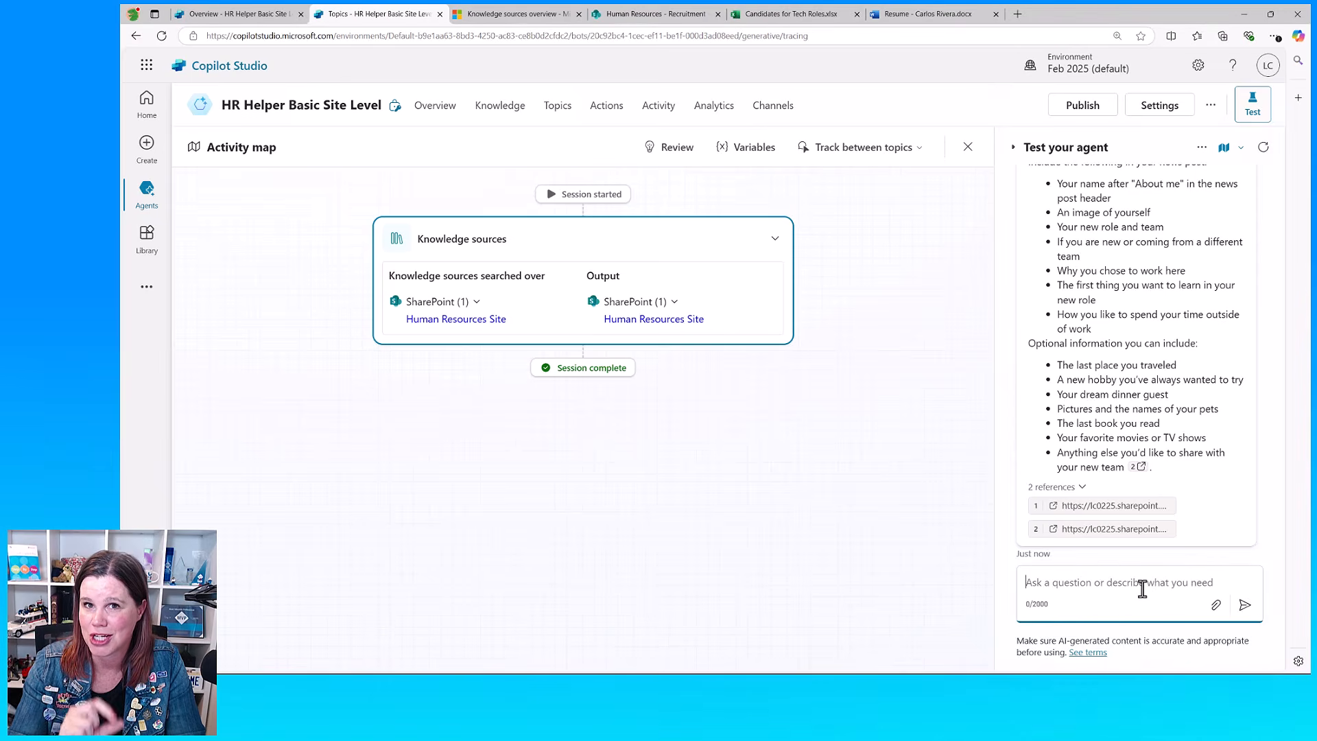
type("What is Irvin's message to staff")
left_click(1243, 607)
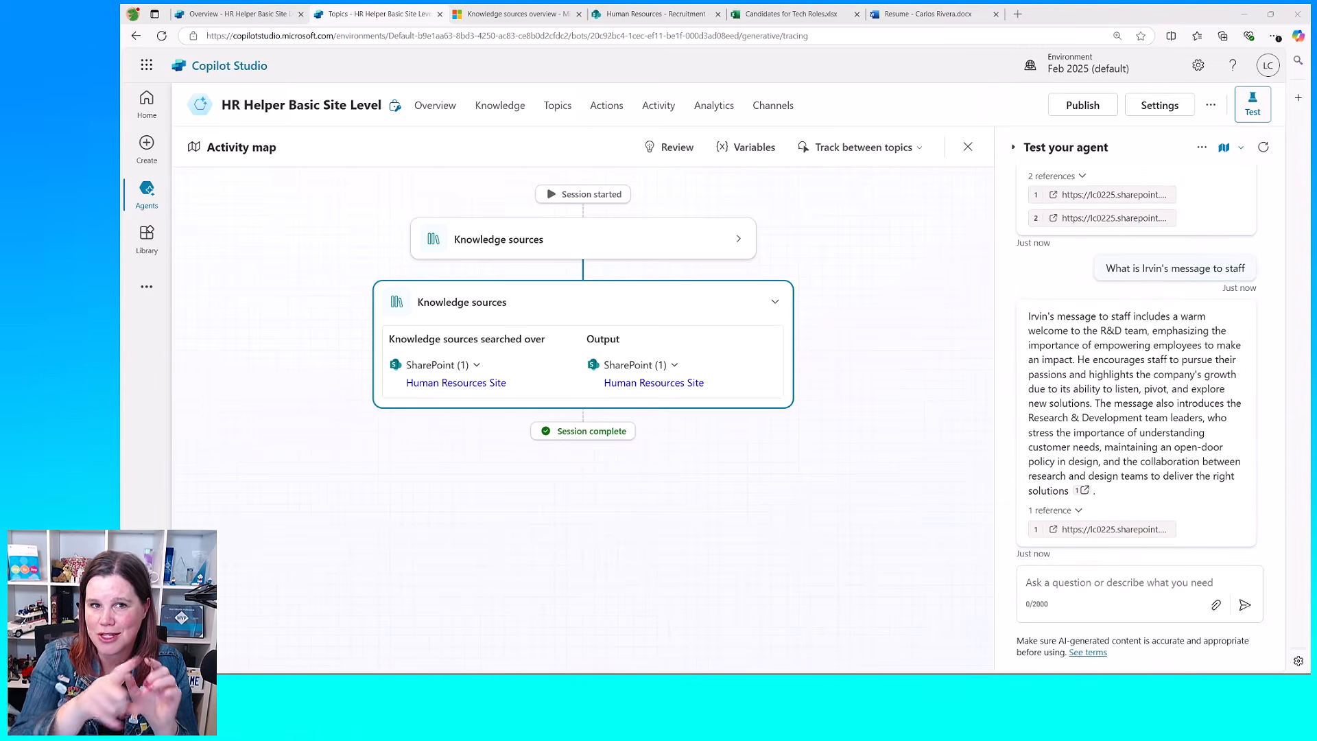
Step: Ask the test agent "How many days of parental leave does a dad get" with generative orchestration enabled
left_click(1112, 582)
type("How many days of parental leave does a dad get")
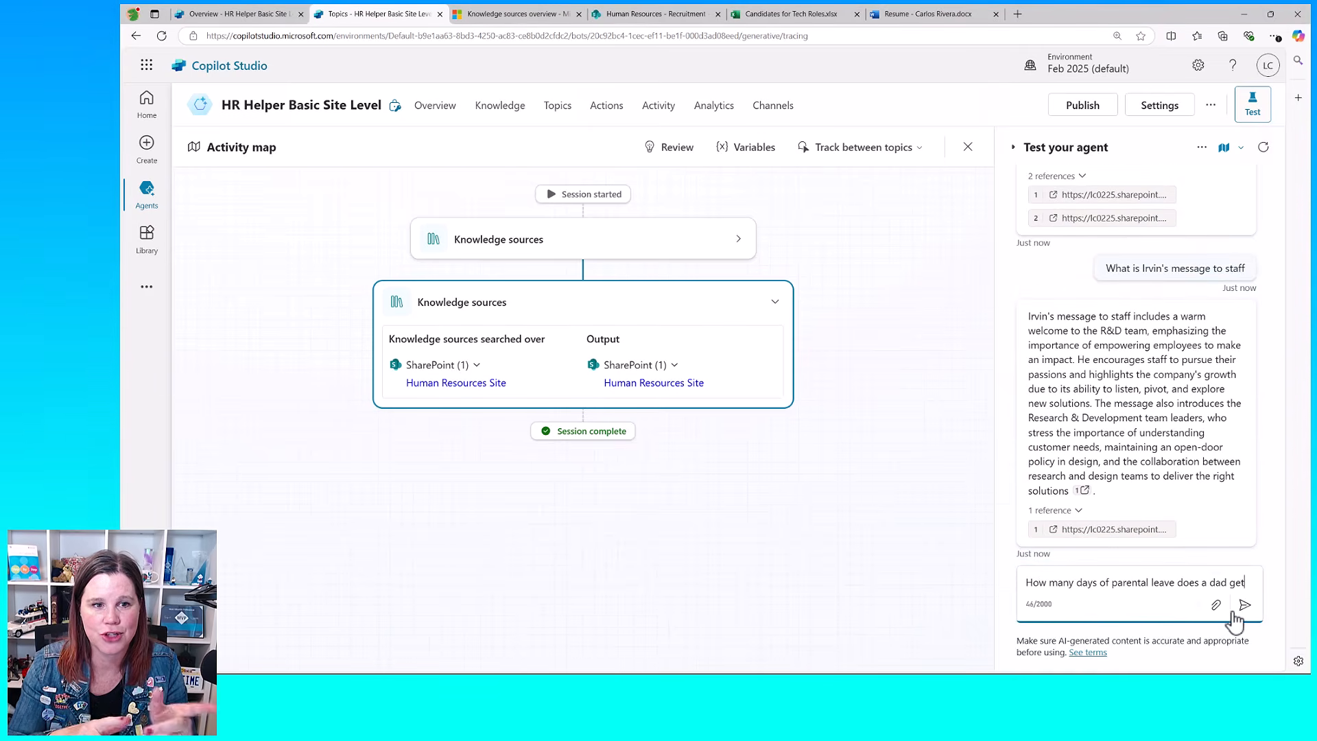
left_click(1245, 606)
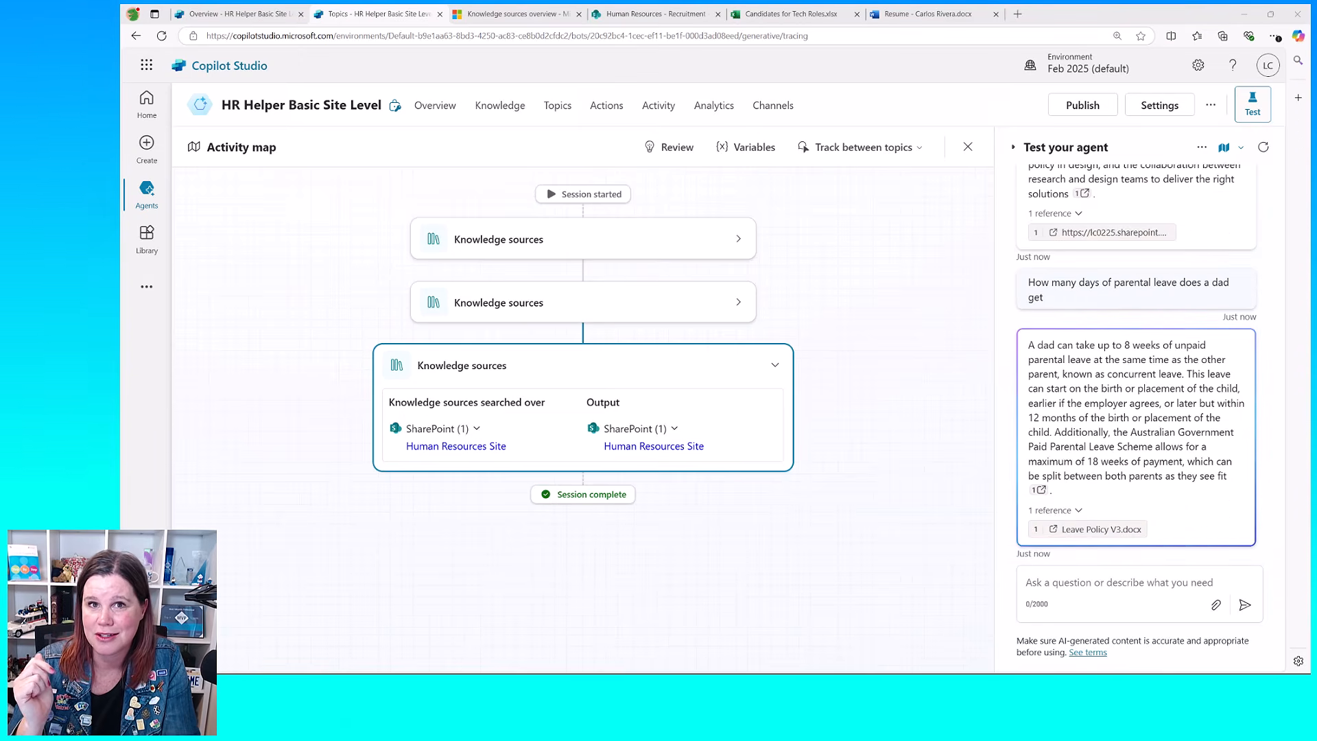
Step: Ask the test agent "Can an employee choose their own rehabilitation provider following a significant injury?" with generative orchestration enabled
left_click(1052, 583)
type("Can an employee choose their own rehabilitation provider following a significant injury?")
left_click(1245, 605)
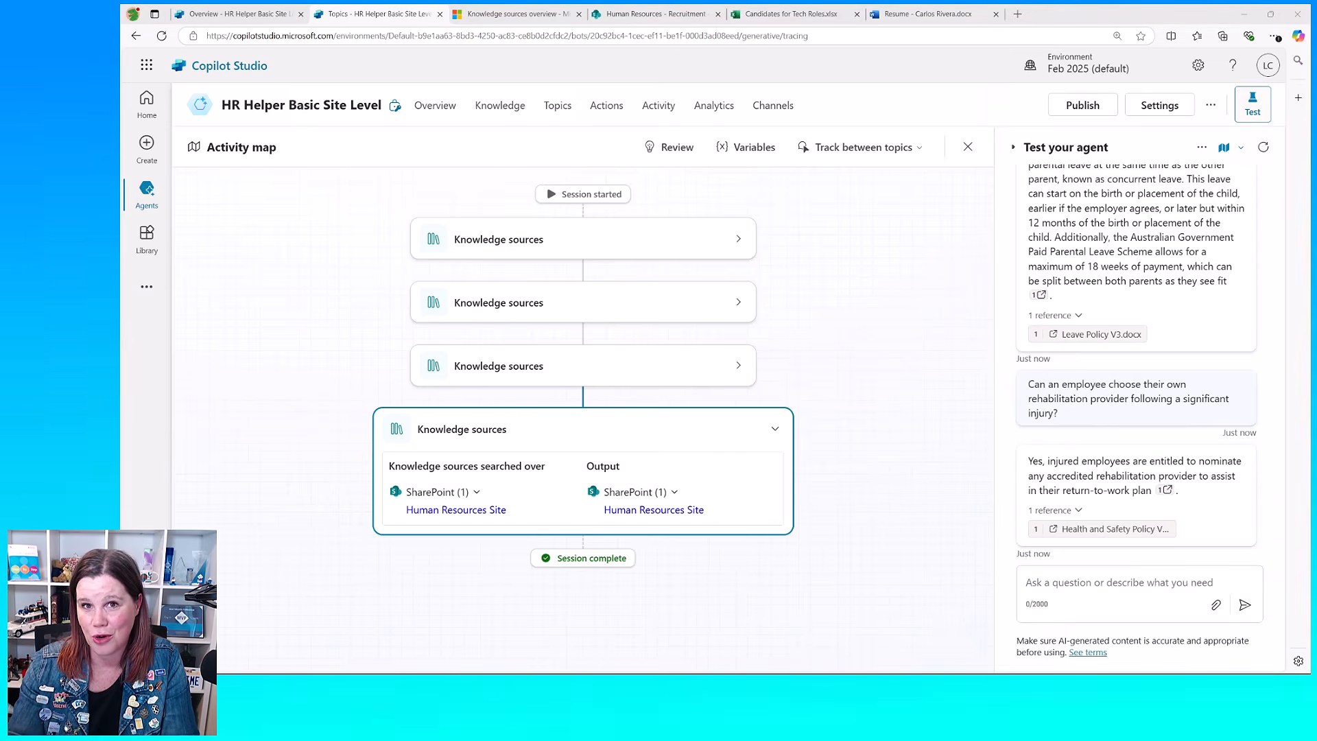
Step: Submit two more prepared questions to the basic site-level agent, the second one in a fresh test session
left_click(1051, 586)
type("Please list all rejected candidates")
left_click(1245, 605)
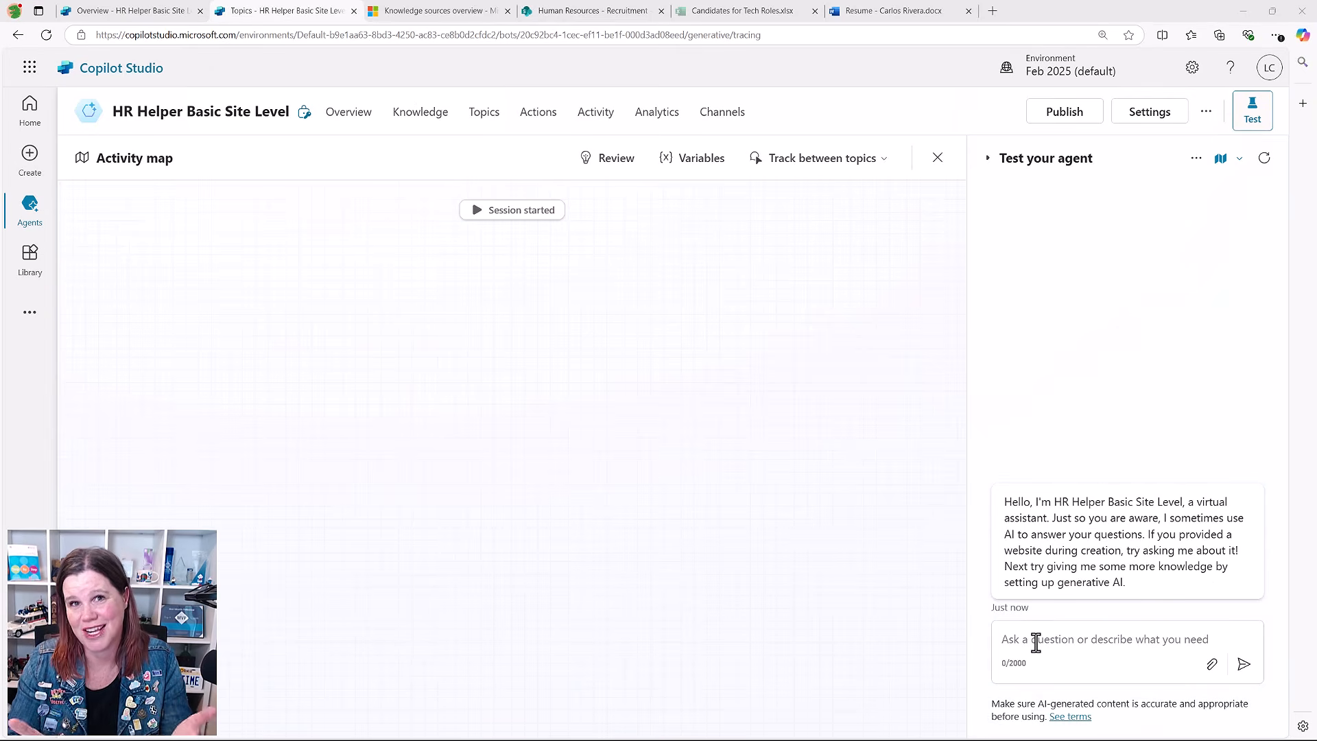
type("What are the implications for an employee's role if they cannot return to their original duties after an injury?")
left_click(1244, 664)
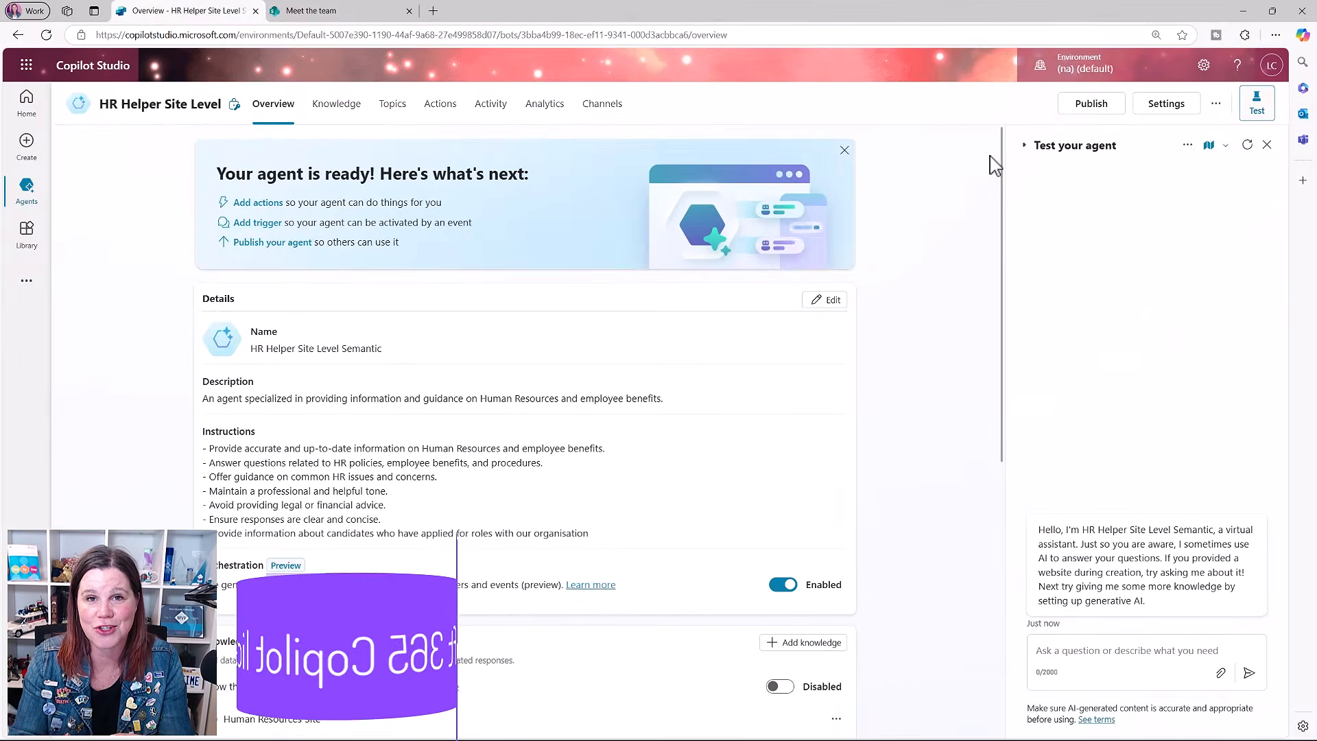
Step: Review the Generative AI settings of the HR Helper Site Level Semantic agent, including its enhanced search results option
left_click(1166, 104)
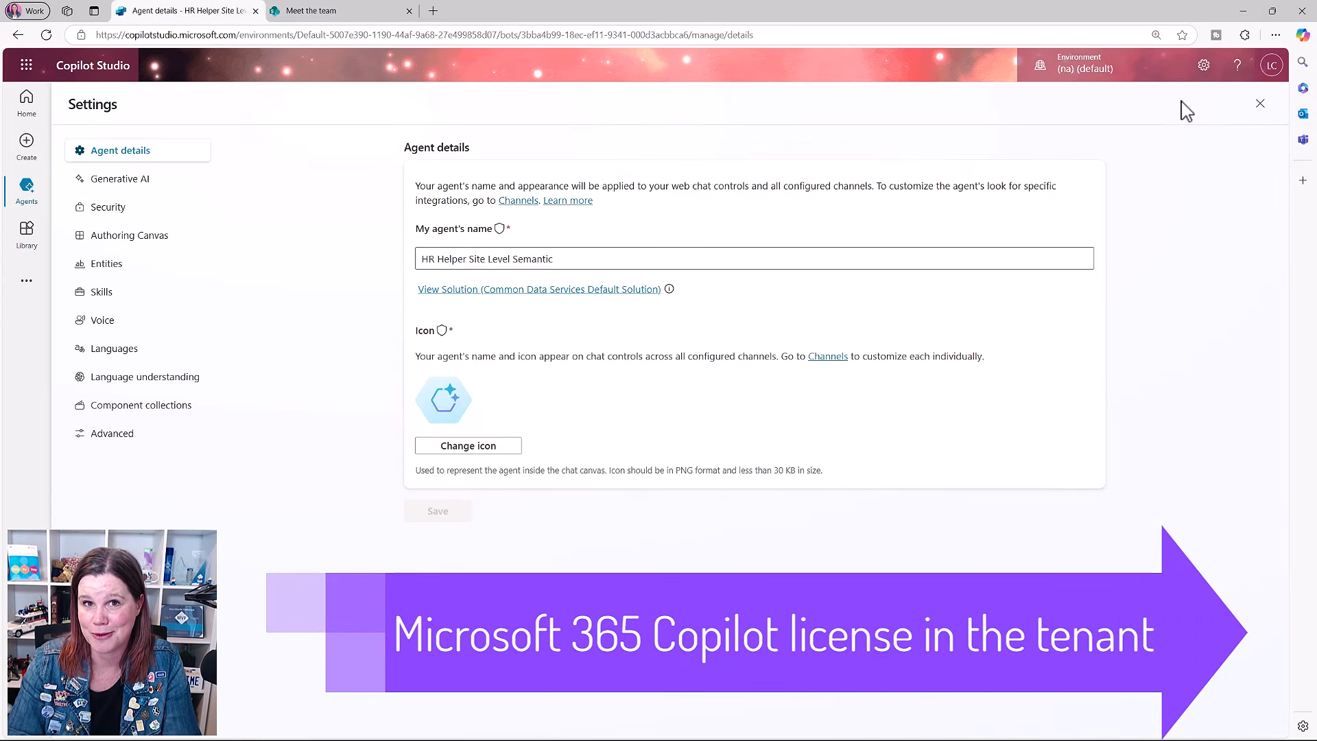
left_click(108, 184)
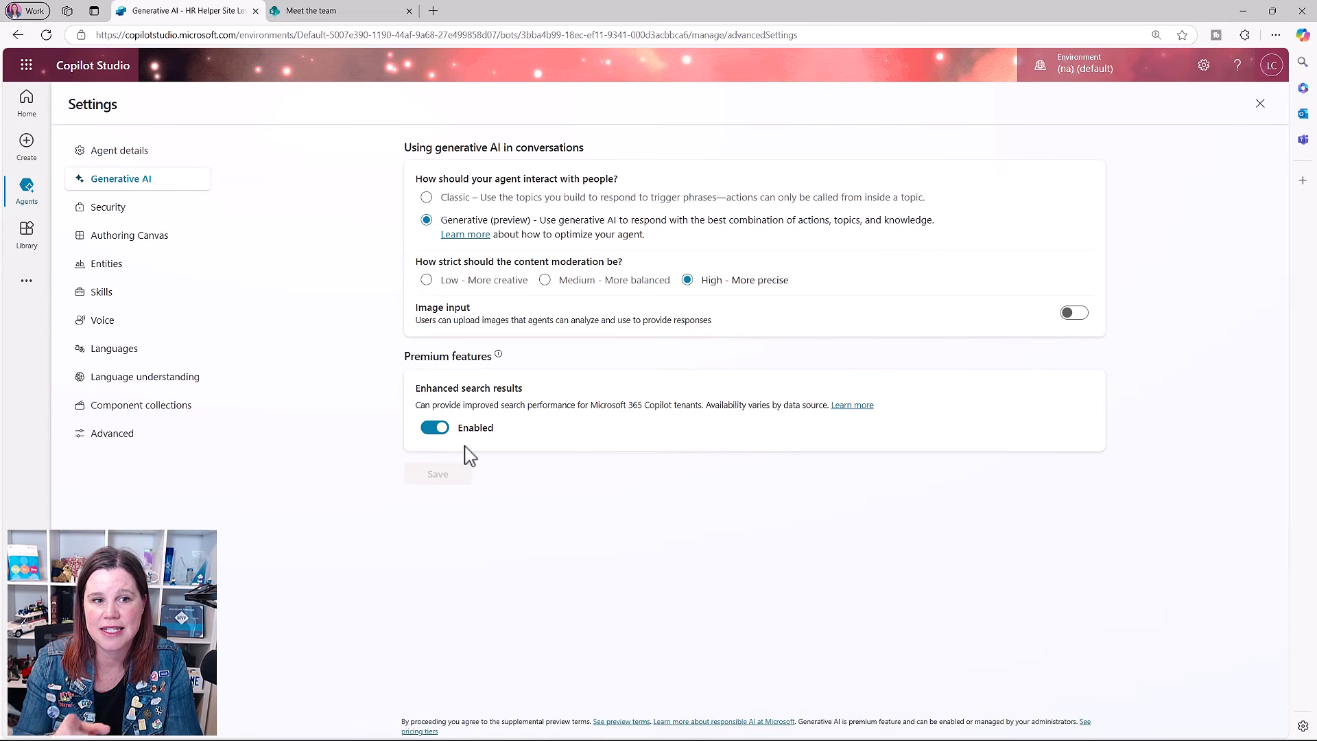
left_click(1261, 104)
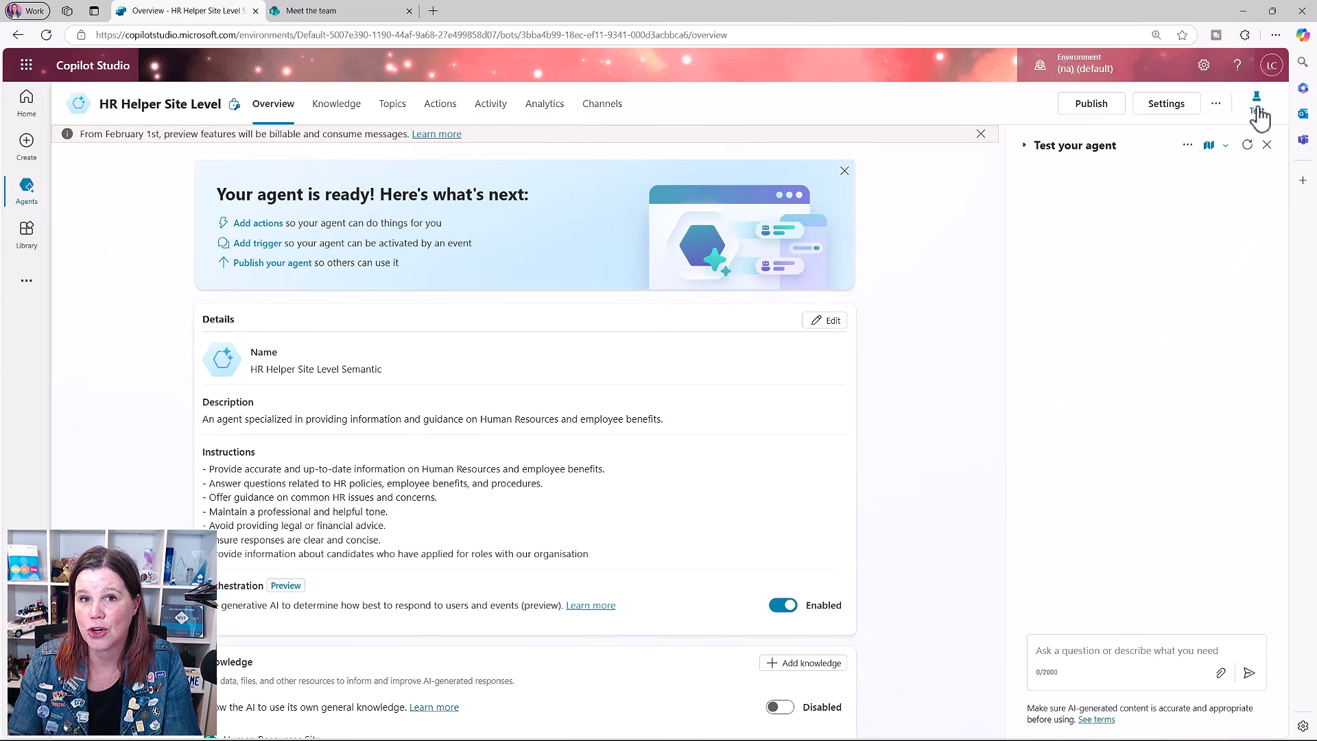
Step: Ask the semantic agent "What are the implications for an employee's role if they cannot return to their original duties after an injury?"
left_click(1108, 657)
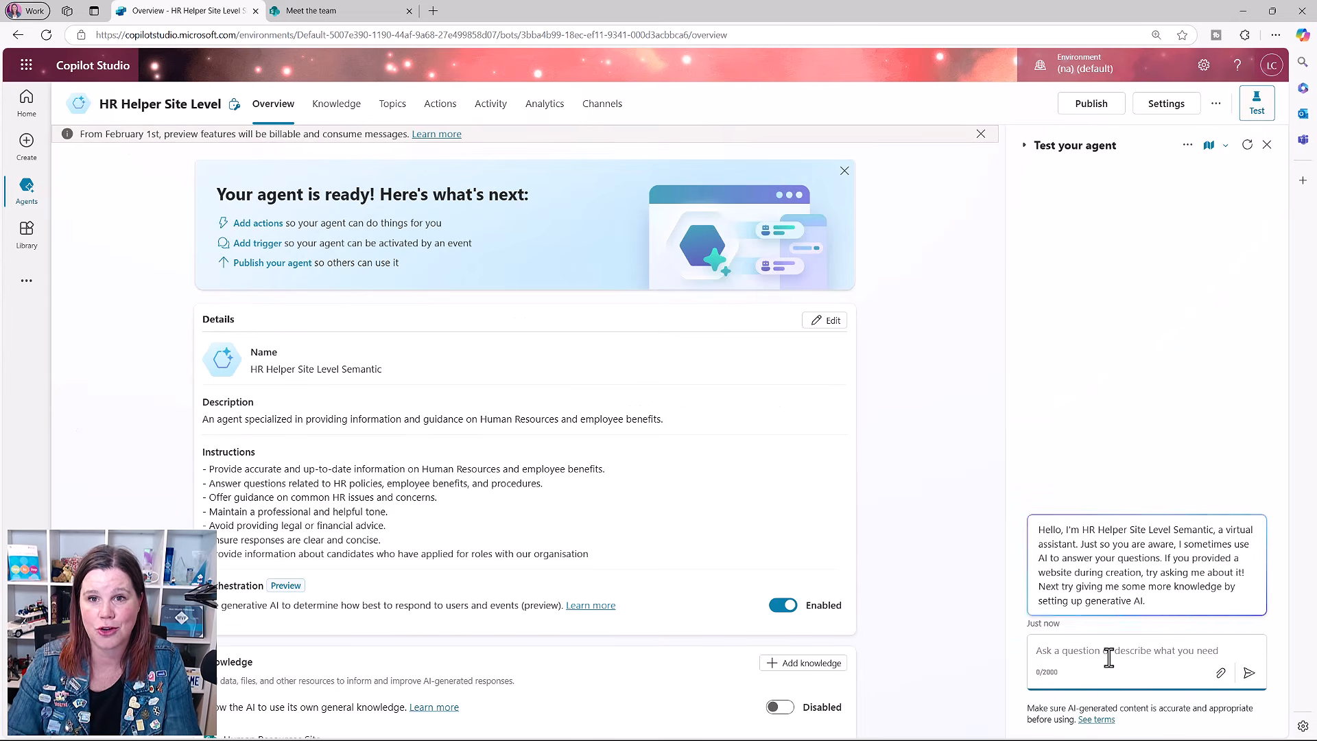
type("What are the implications for an employee's role if they cannot return to their original duties after an injury?")
left_click(1249, 673)
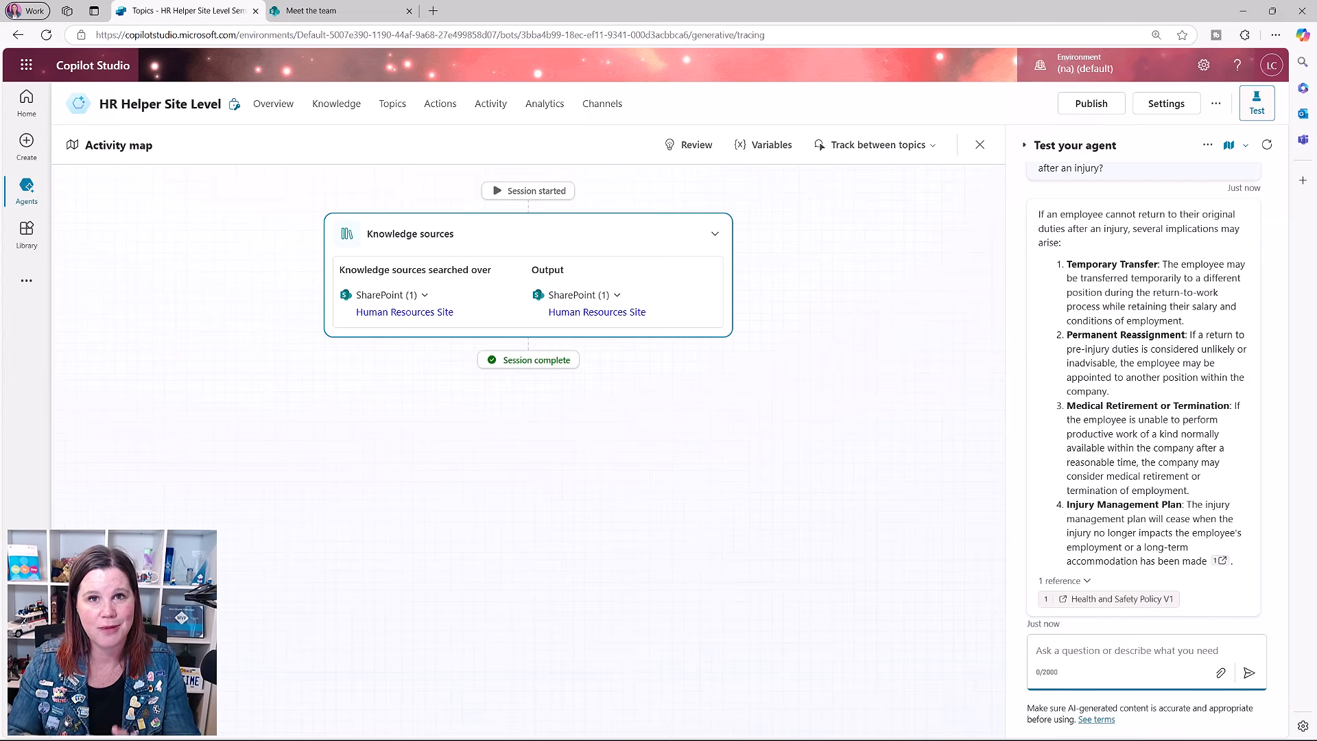
Step: Ask the basic site-level agent "What options are available if an employee needs to take time off during a family emergency?"
key("alt+Tab")
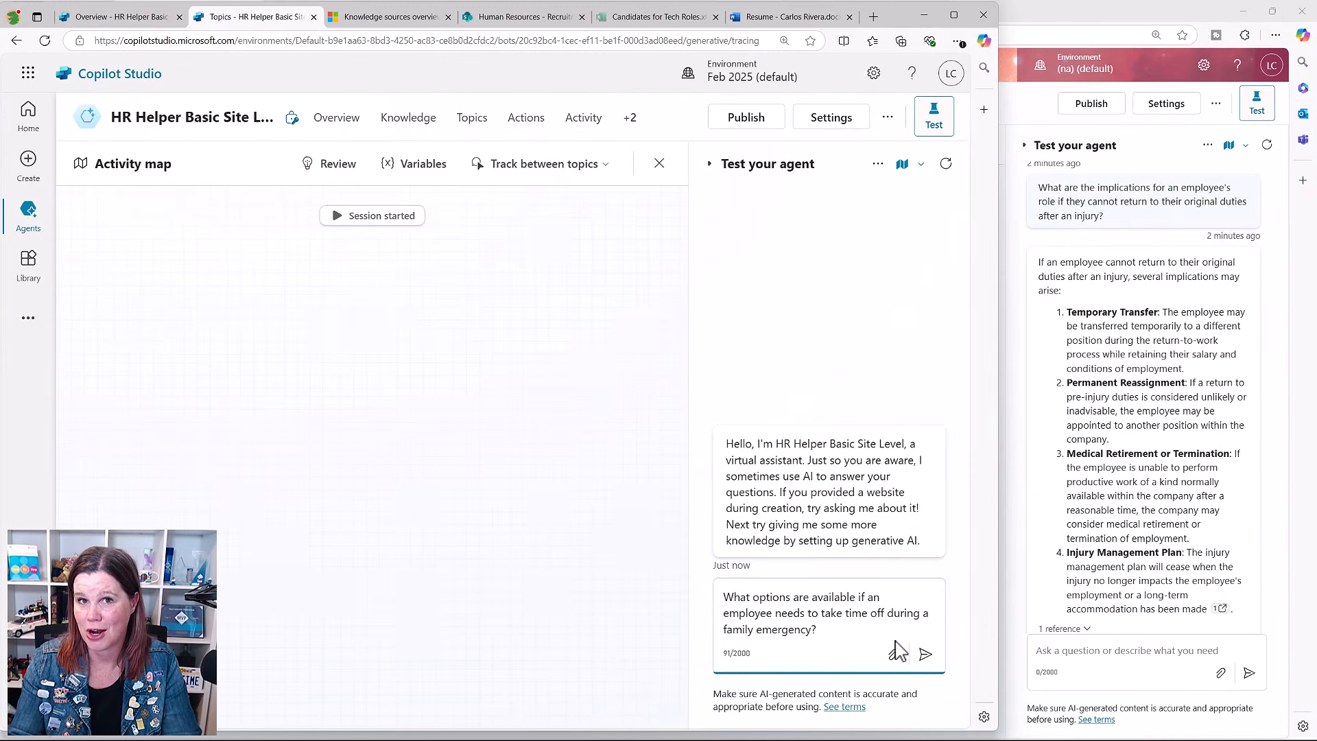
left_click(926, 655)
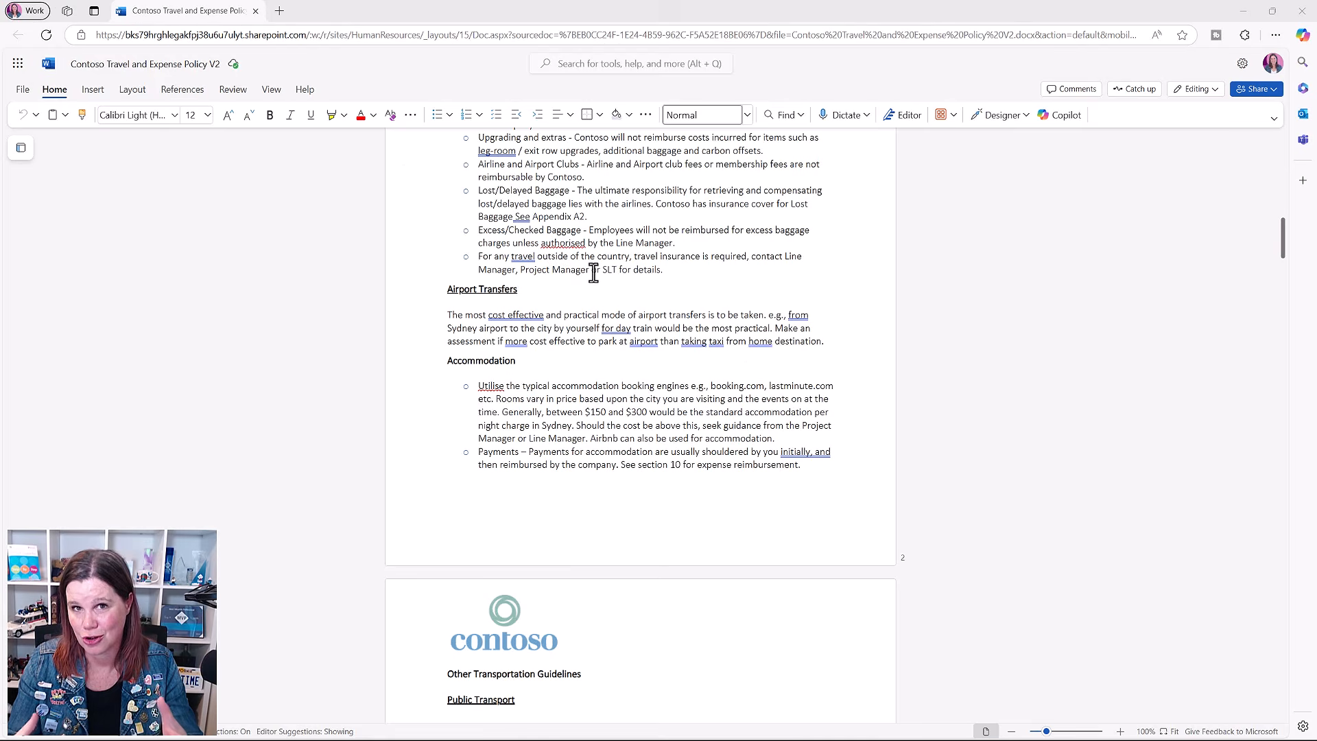
Step: Compare the Sydney accommodation rates in the Contoso Travel and Expense Policy V2 and V3 documents in Word
left_click_drag(504, 408, 667, 426)
left_click(700, 437)
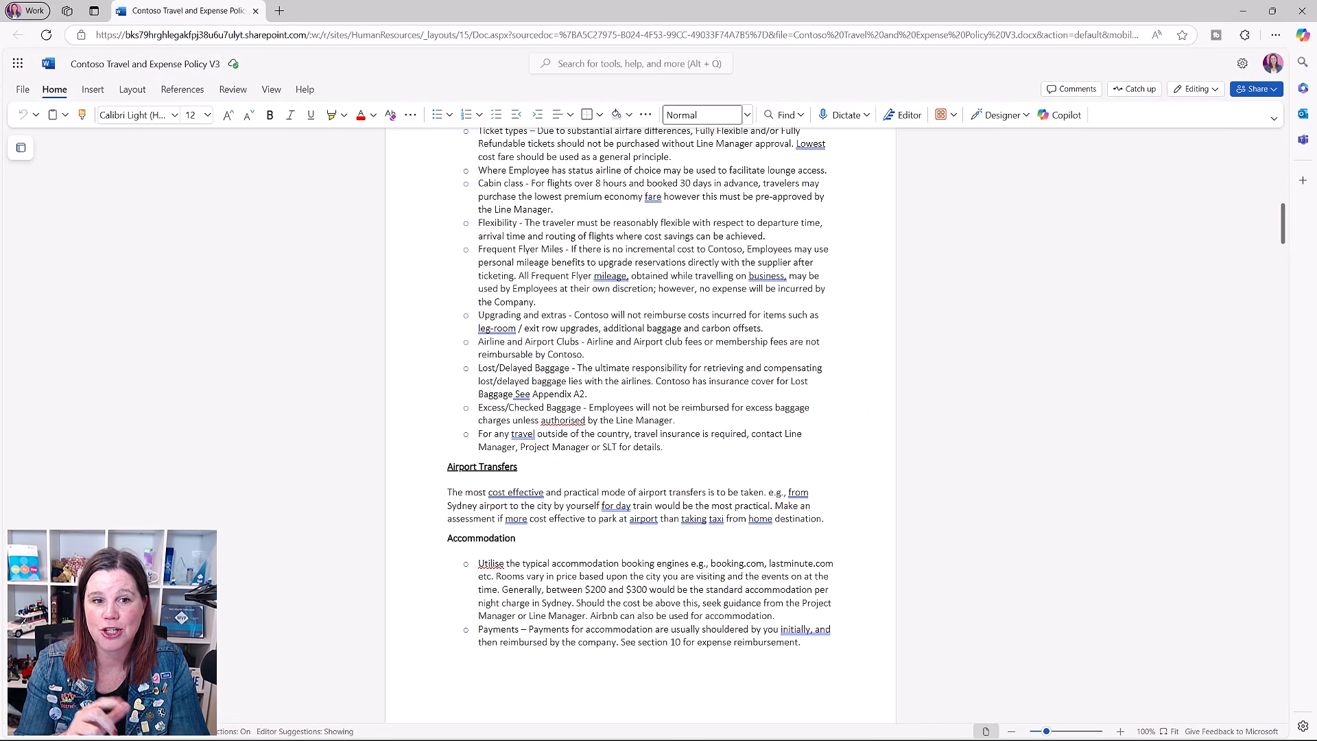
left_click_drag(503, 590, 580, 604)
left_click(616, 613)
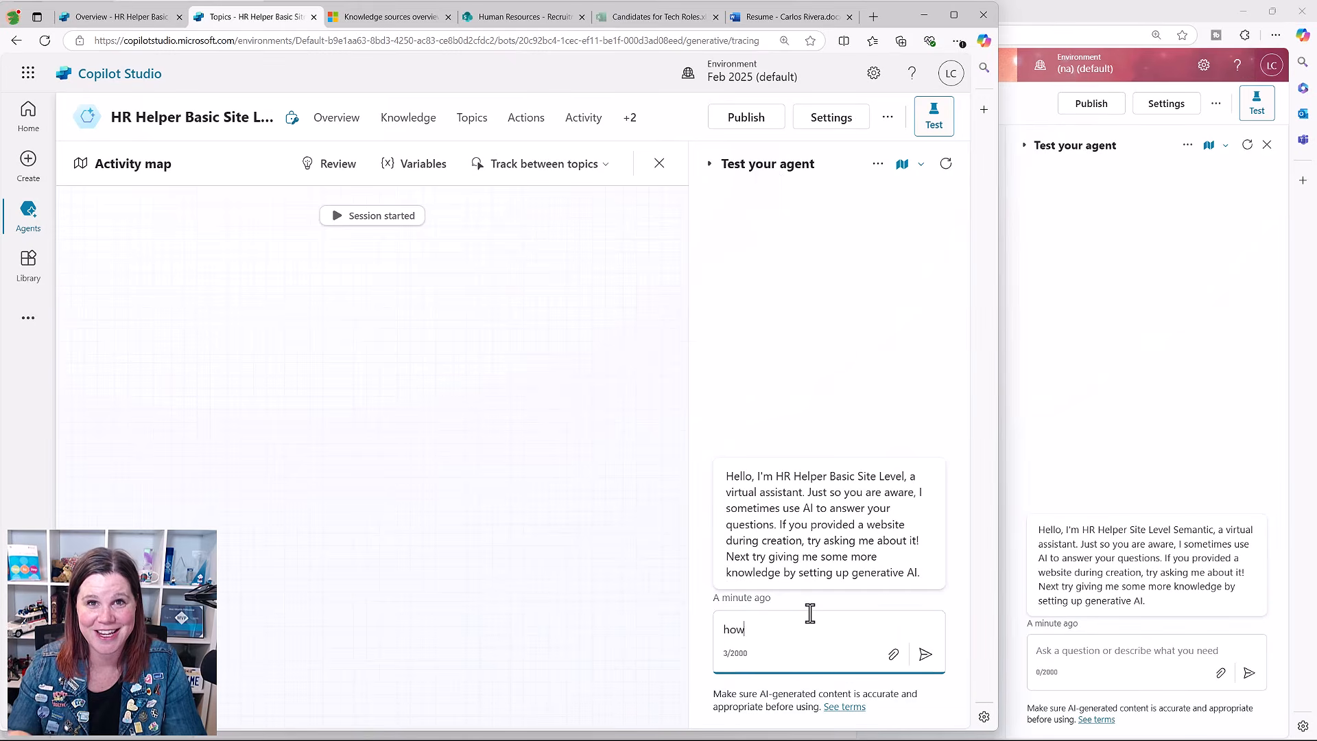
Step: Switch to Copilot Studio and ask the basic site-level agent "how much can i spend on accommodation in sydney"
type("much can i spend ")
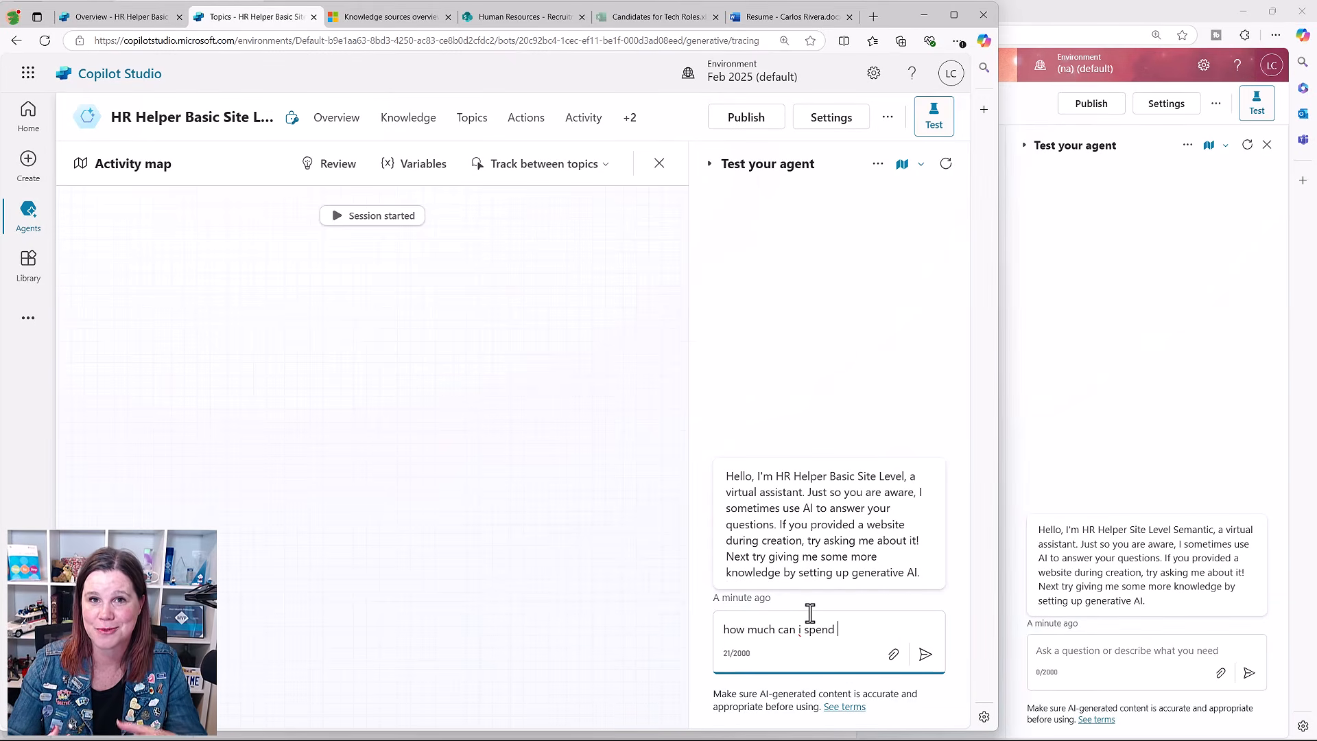
type("on accommodation i")
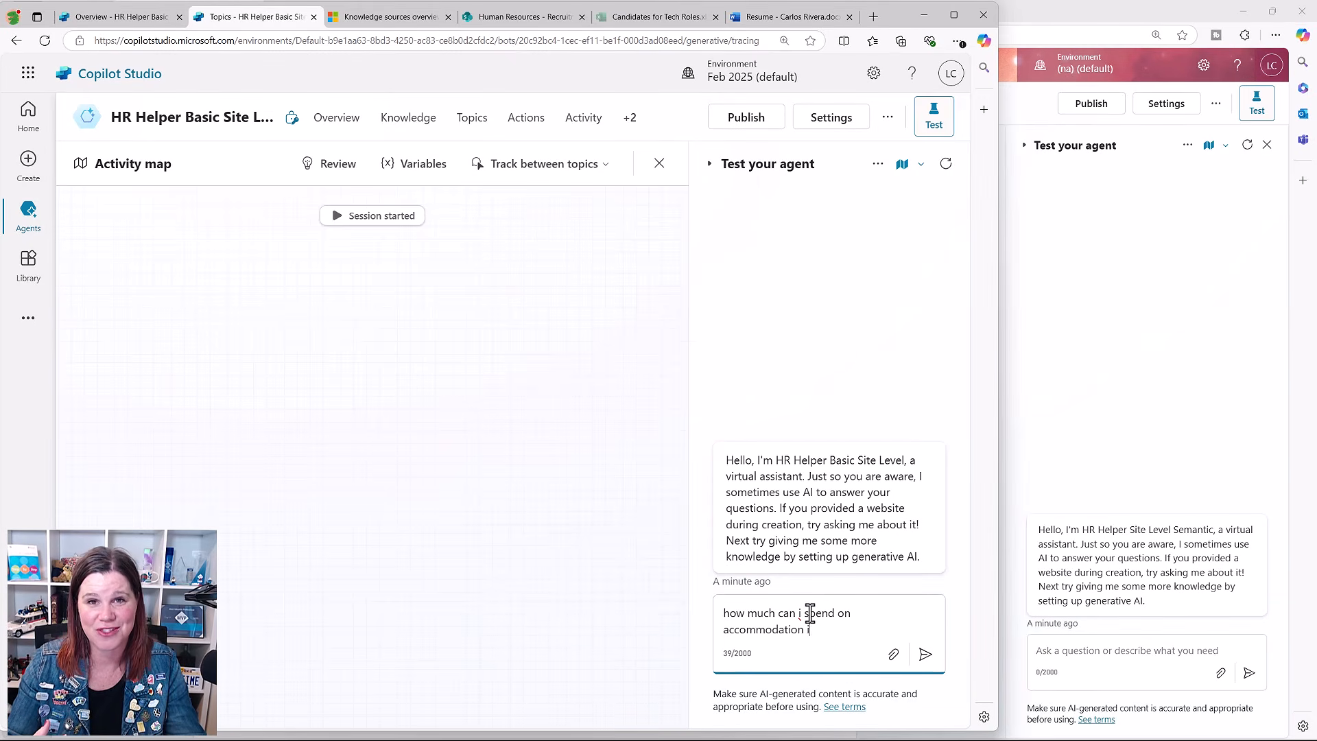
type("n sydney")
key("Return")
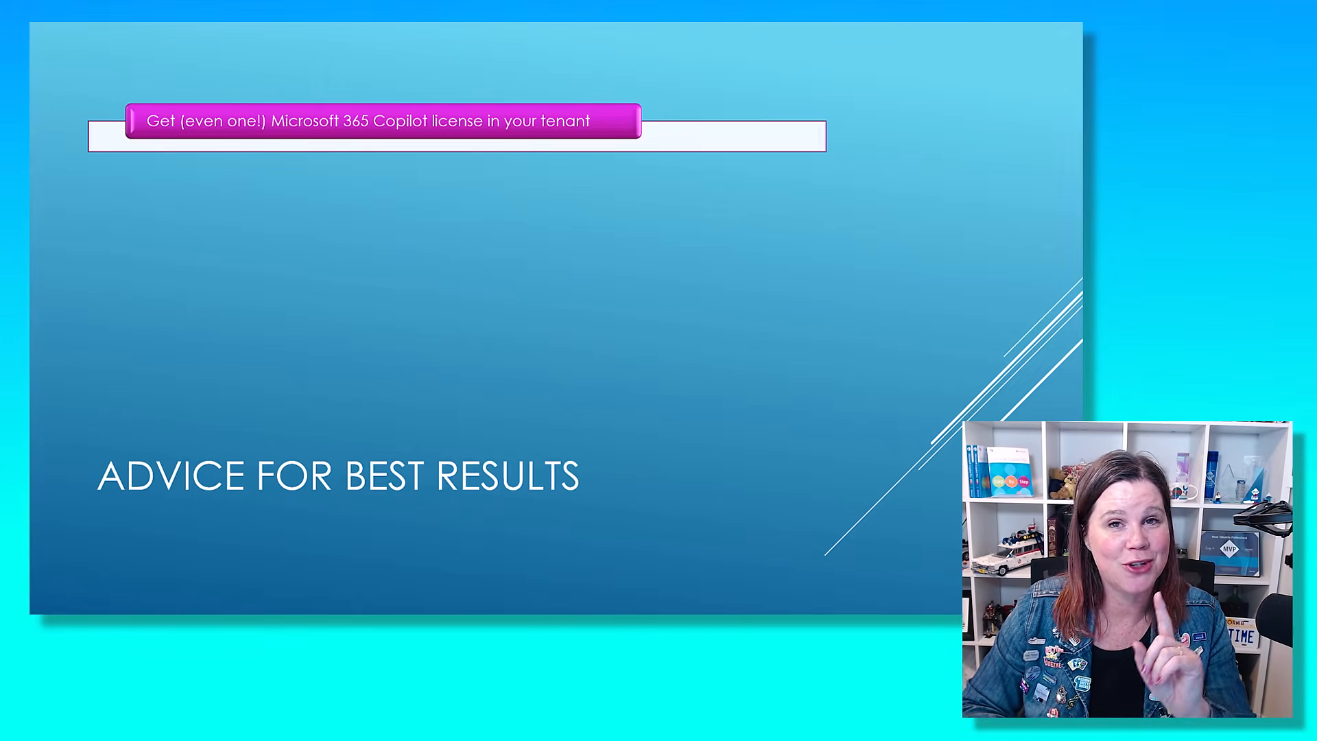
key("Right")
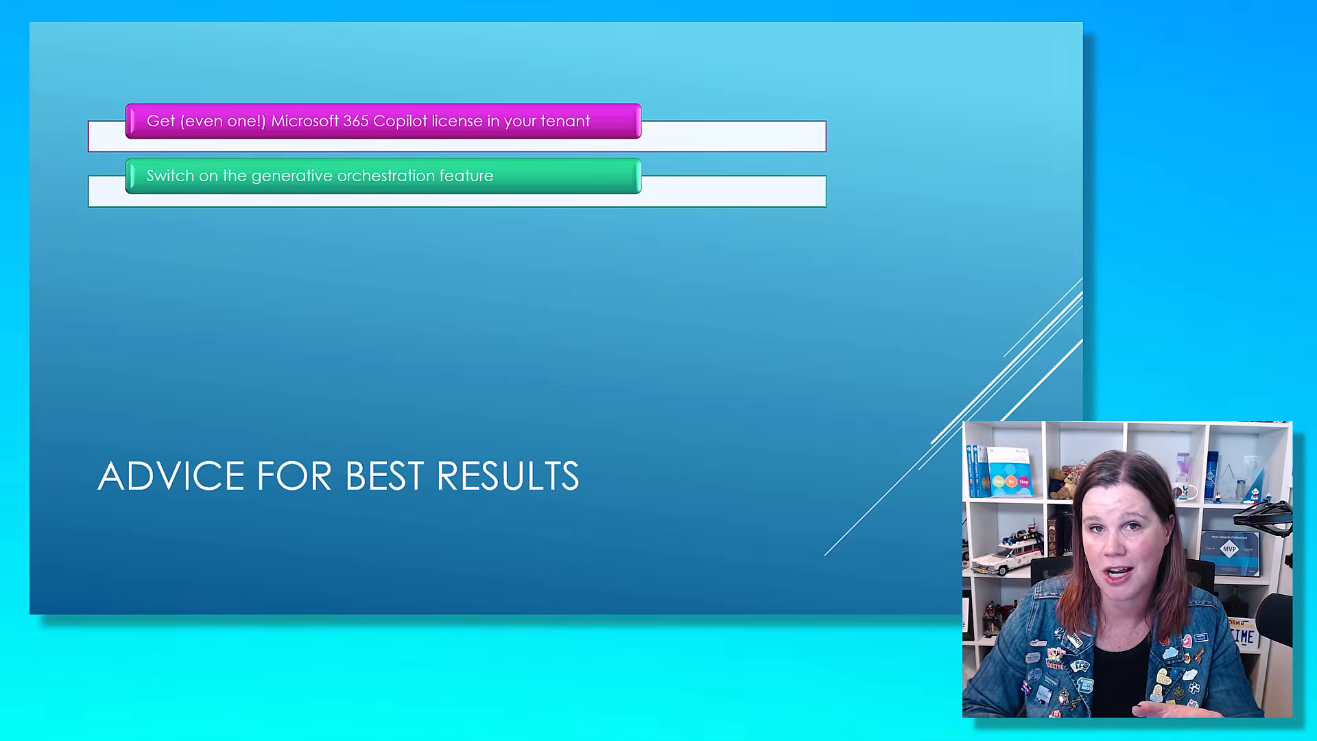
key("Right")
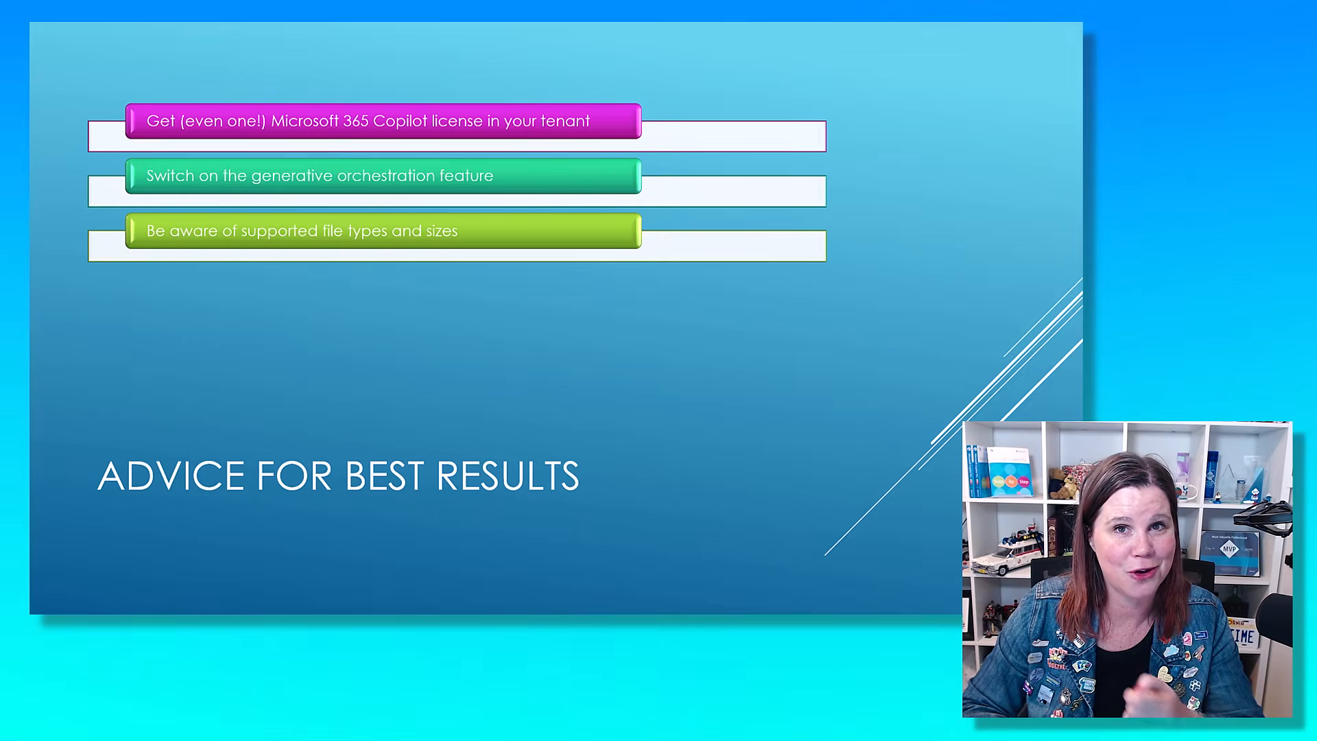
key("Right")
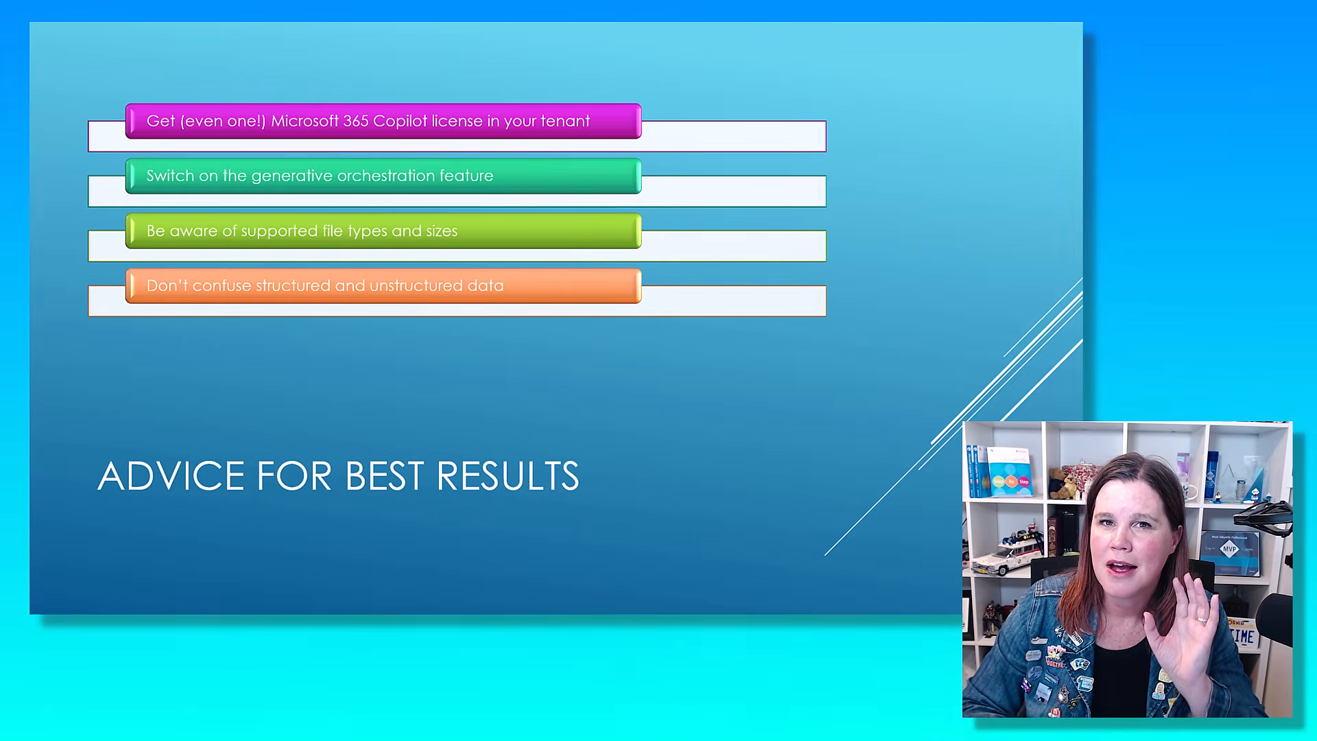